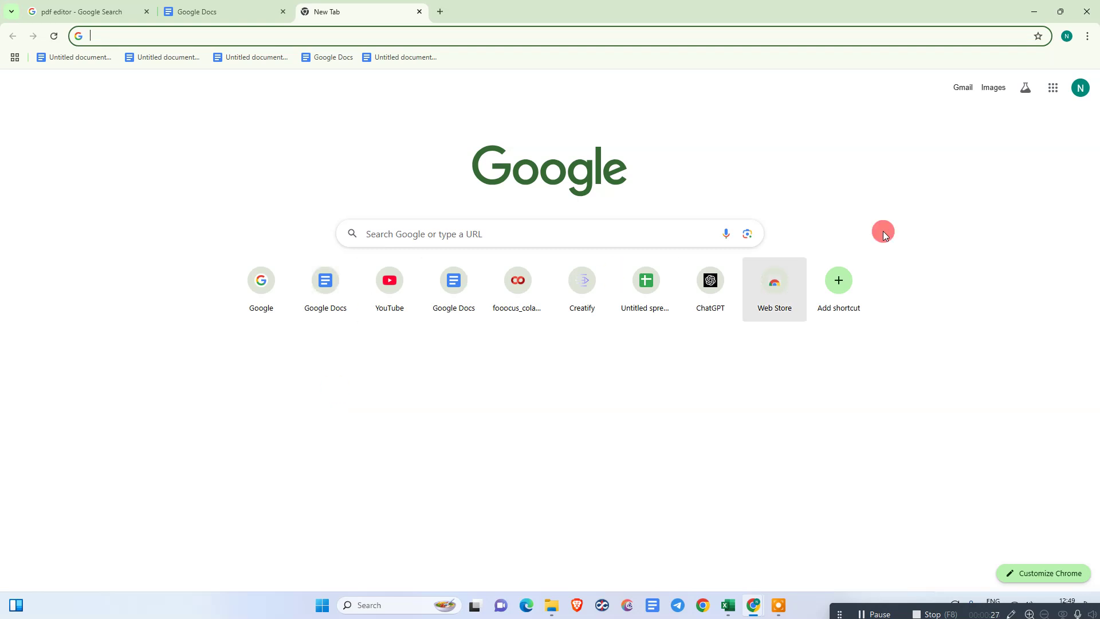
Step: Launch Google Docs from the Google apps grid on Chrome's new tab page
left_click(1079, 88)
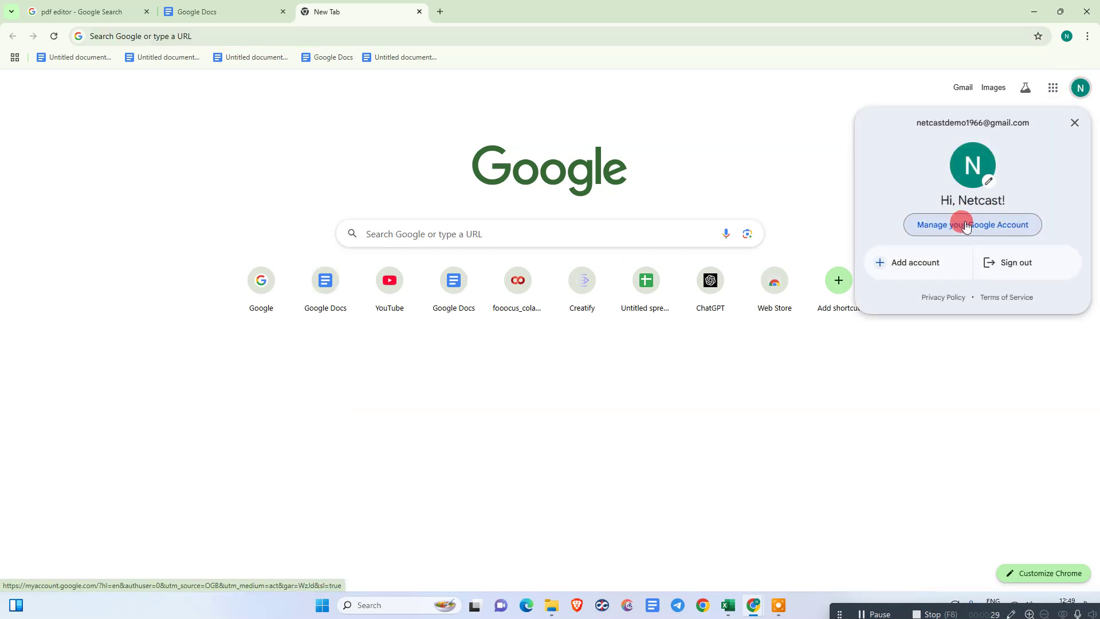
left_click(747, 145)
left_click(1054, 83)
scroll(1003, 211, "down", 5)
left_click(984, 206)
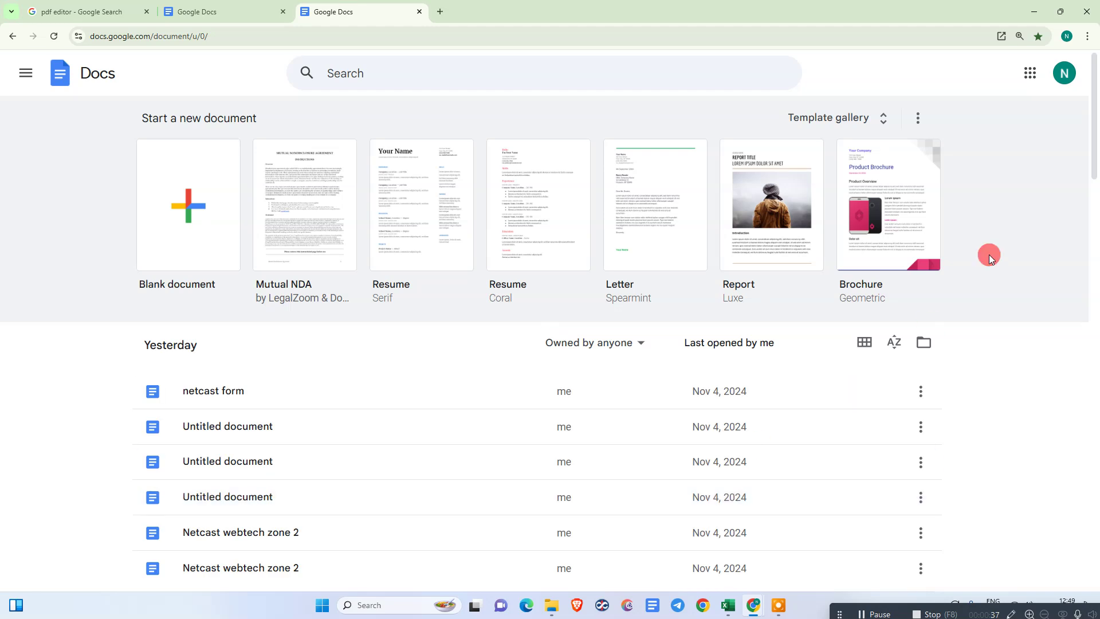
Step: Start a blank document and widen its left and right page margins
left_click(193, 210)
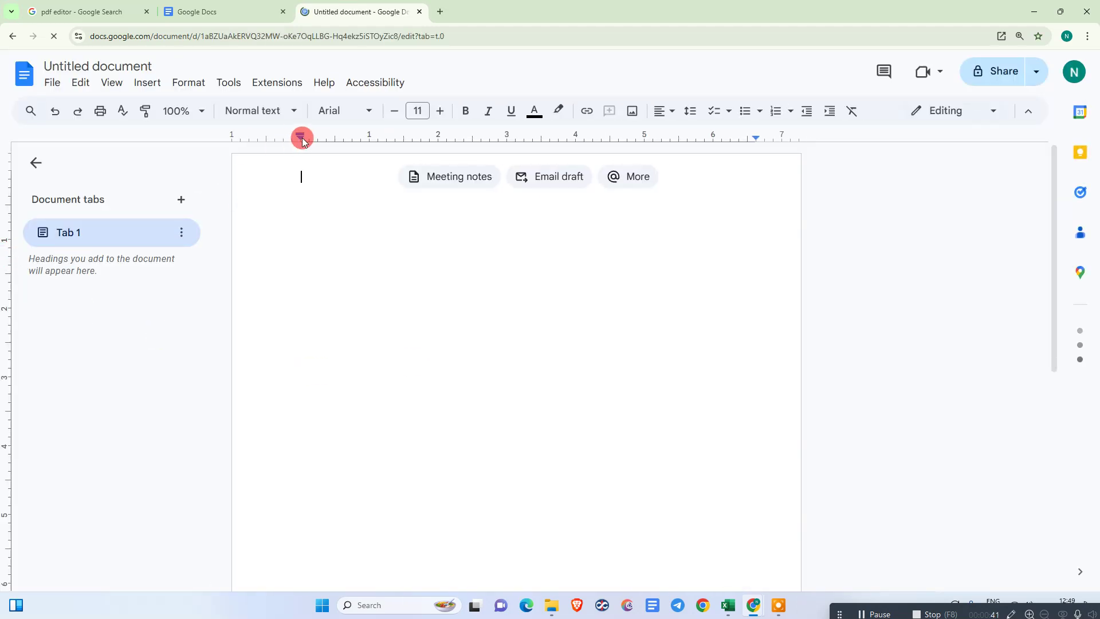
left_click_drag(301, 140, 261, 138)
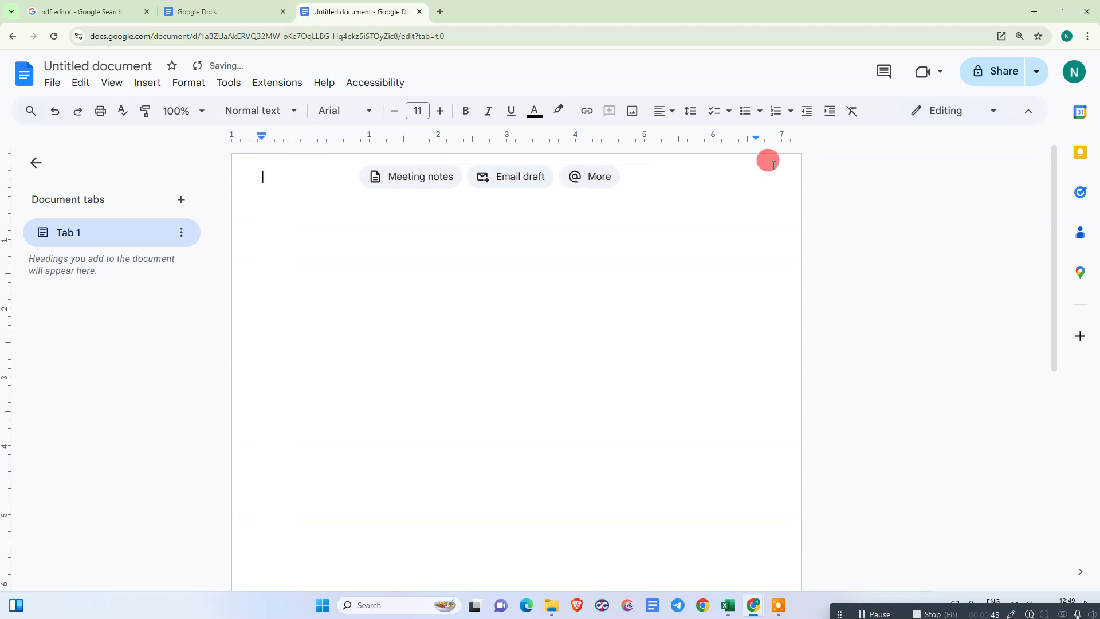
left_click_drag(756, 139, 781, 138)
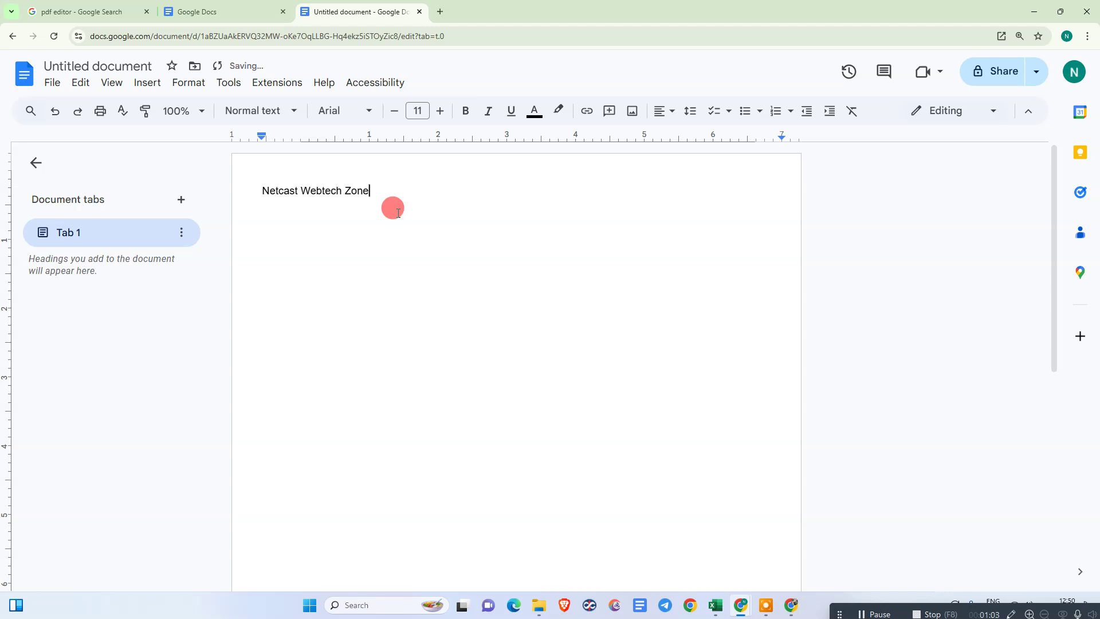
Step: Centre the 'Netcast Webtech Zone' title at the top of the page
left_click_drag(383, 191, 219, 197)
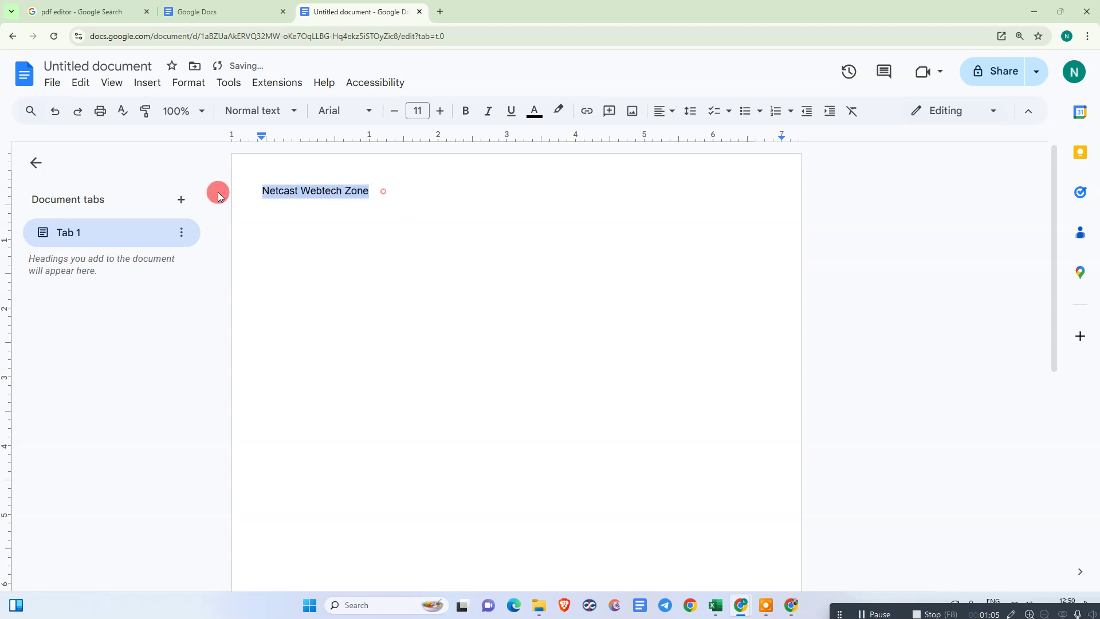
left_click(663, 110)
left_click(689, 136)
left_click_drag(563, 313, 406, 272)
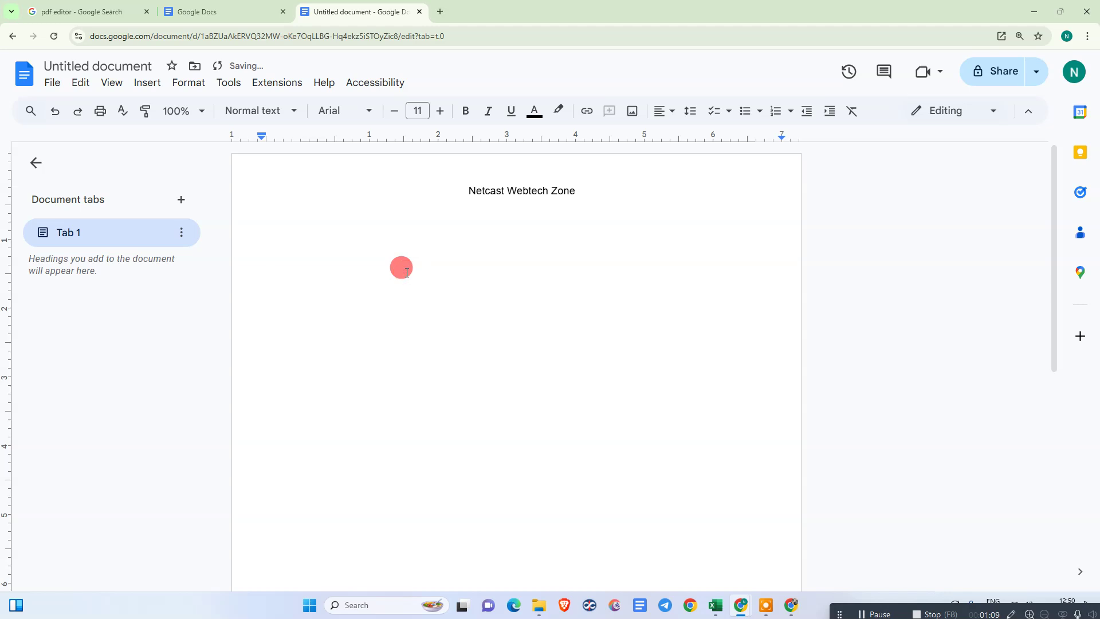
Step: Paste question 1 and add a narrowed one-cell answer box beneath it
type("What topics would you like to see more on our channel?")
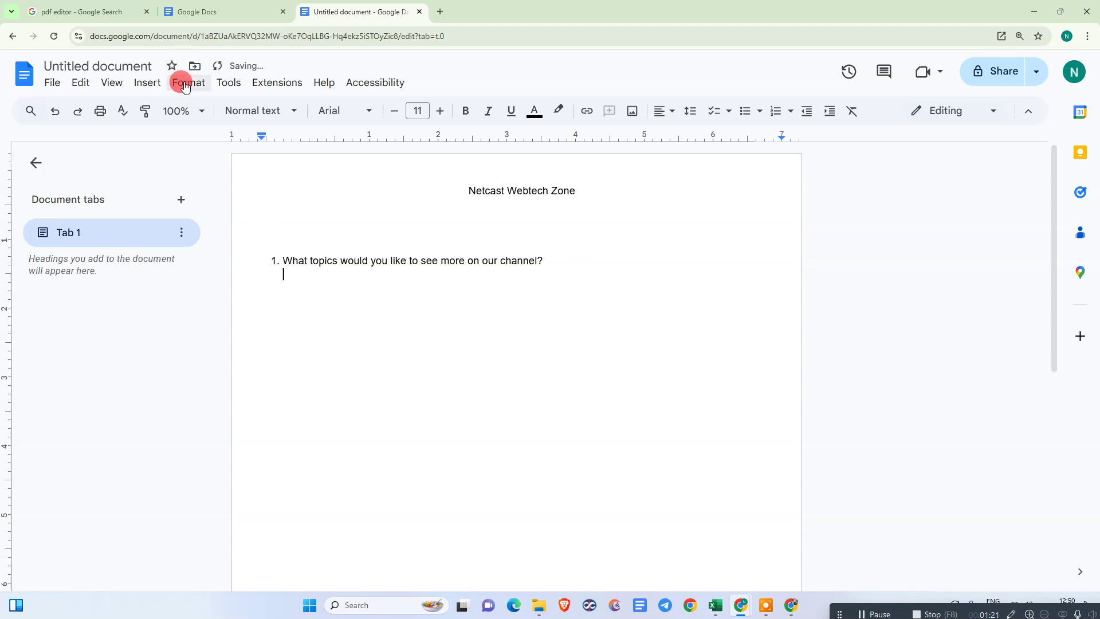
left_click(147, 83)
mouse_move(200, 130)
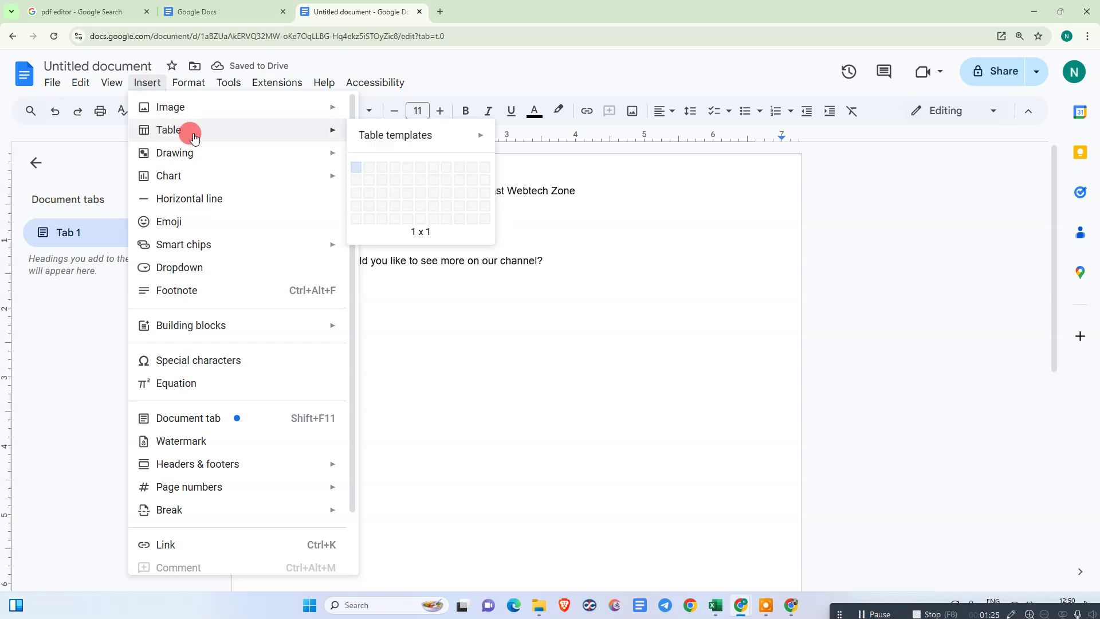
left_click(357, 168)
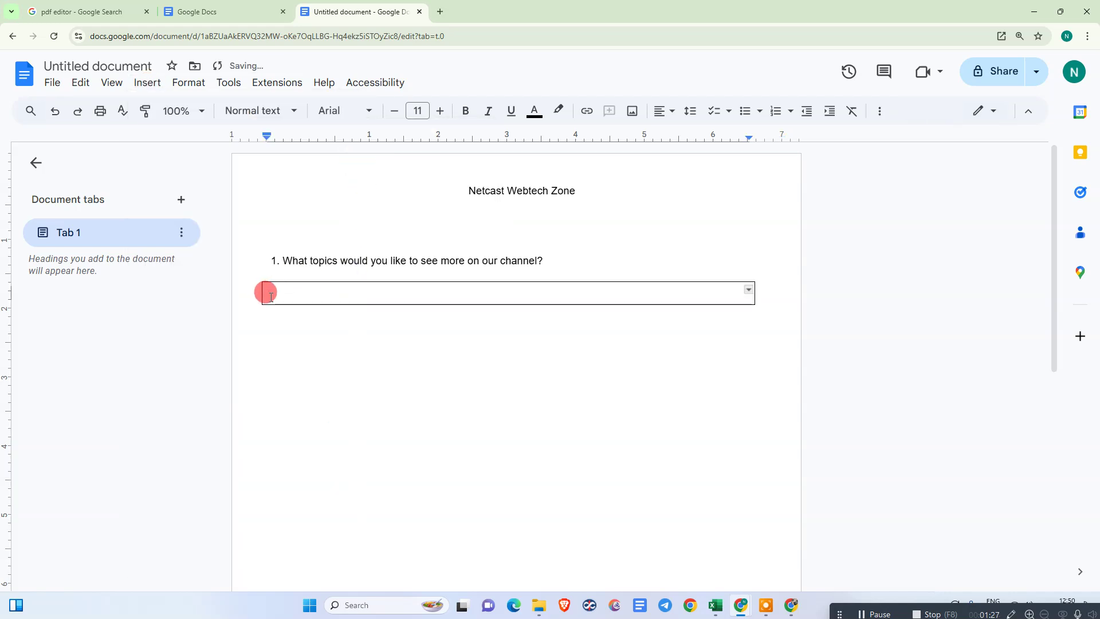
left_click_drag(262, 296, 279, 292)
left_click_drag(756, 294, 673, 293)
left_click(426, 334)
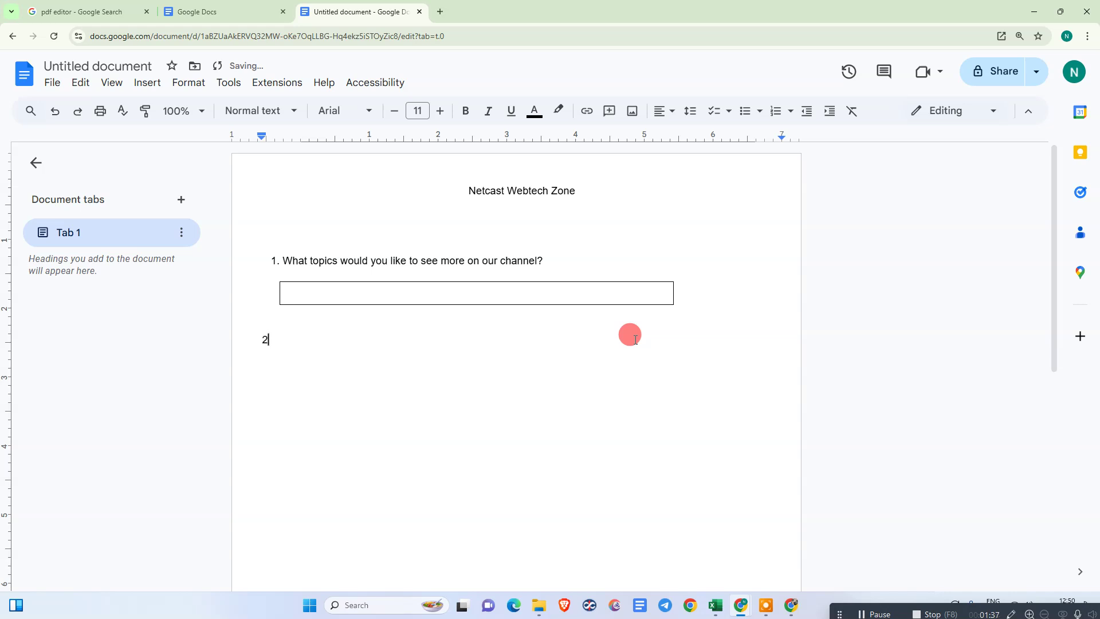
Step: Add question 2, 'How do you usually find our videos?', below the answer box
key("BackSpace")
type("How do you usually find our videos?")
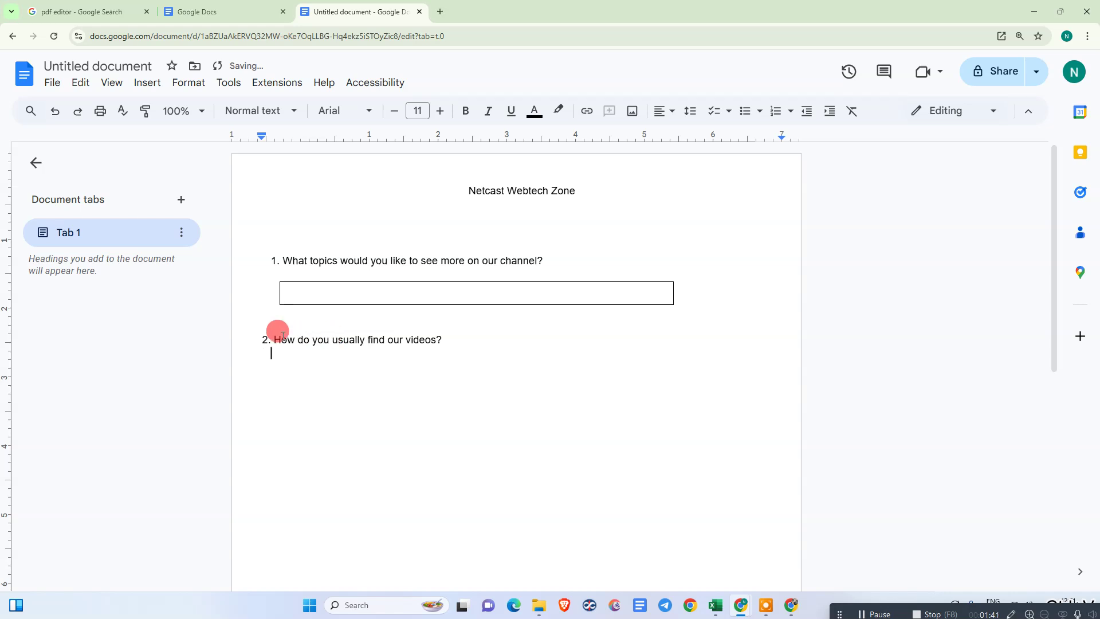
left_click(147, 85)
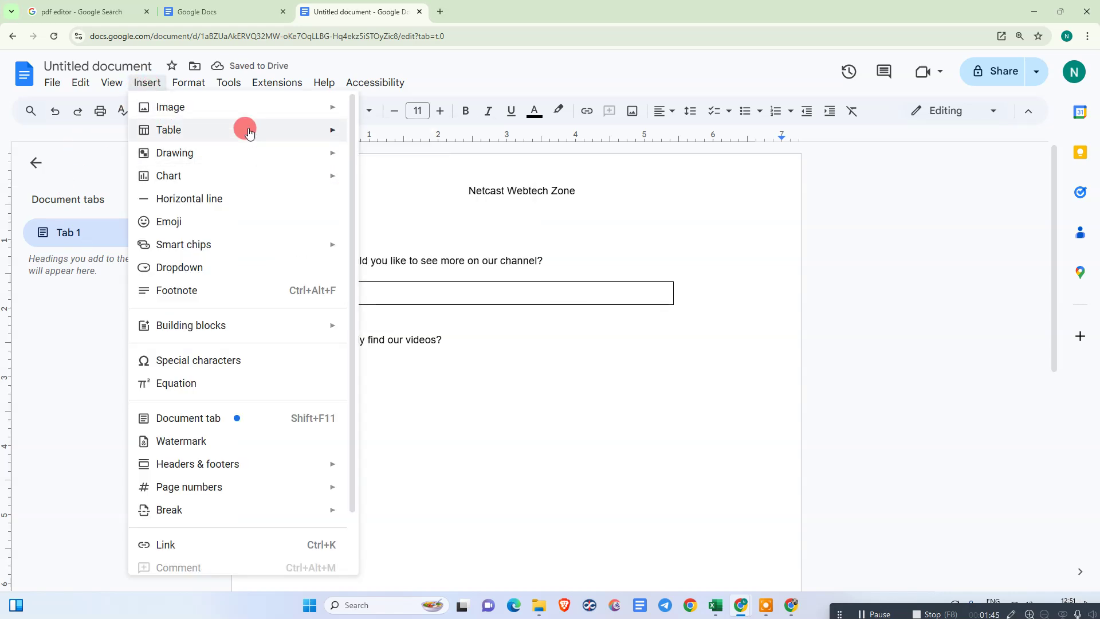
Step: Insert a one-cell answer box under question 2, making it taller and narrower
mouse_move(246, 130)
left_click(353, 167)
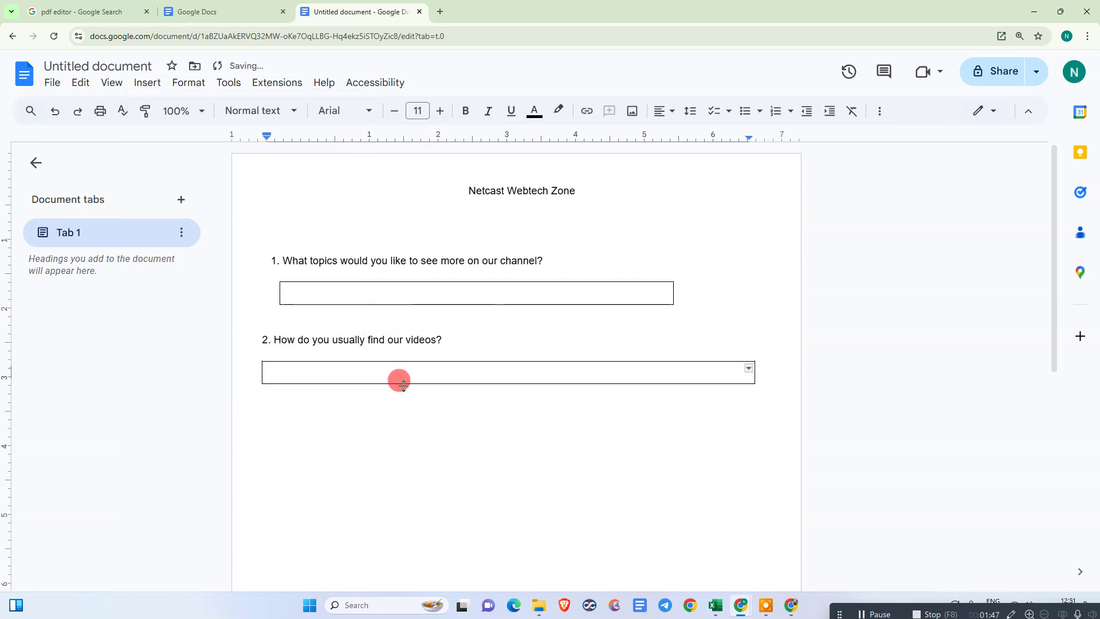
left_click_drag(403, 384, 399, 448)
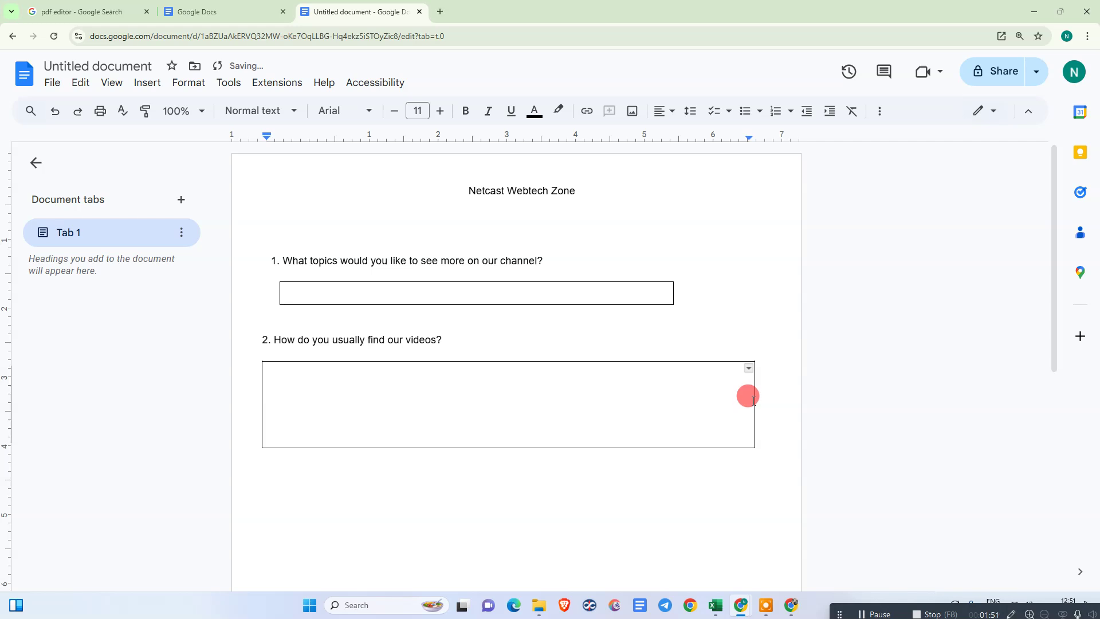
left_click_drag(754, 403, 678, 395)
left_click(284, 490)
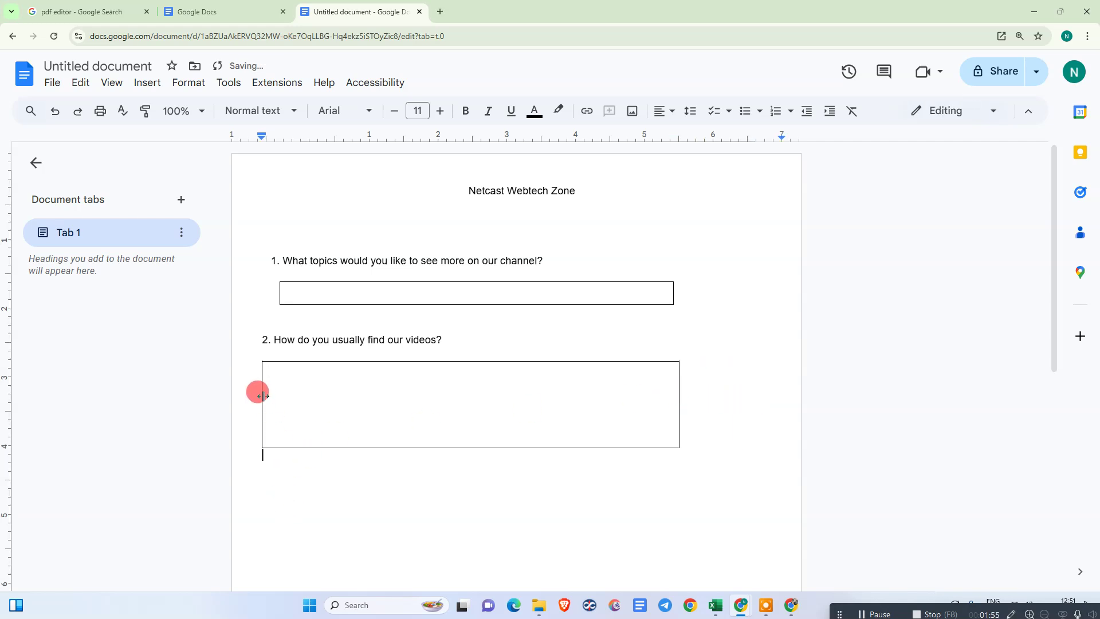
left_click_drag(262, 390, 271, 389)
left_click(307, 372)
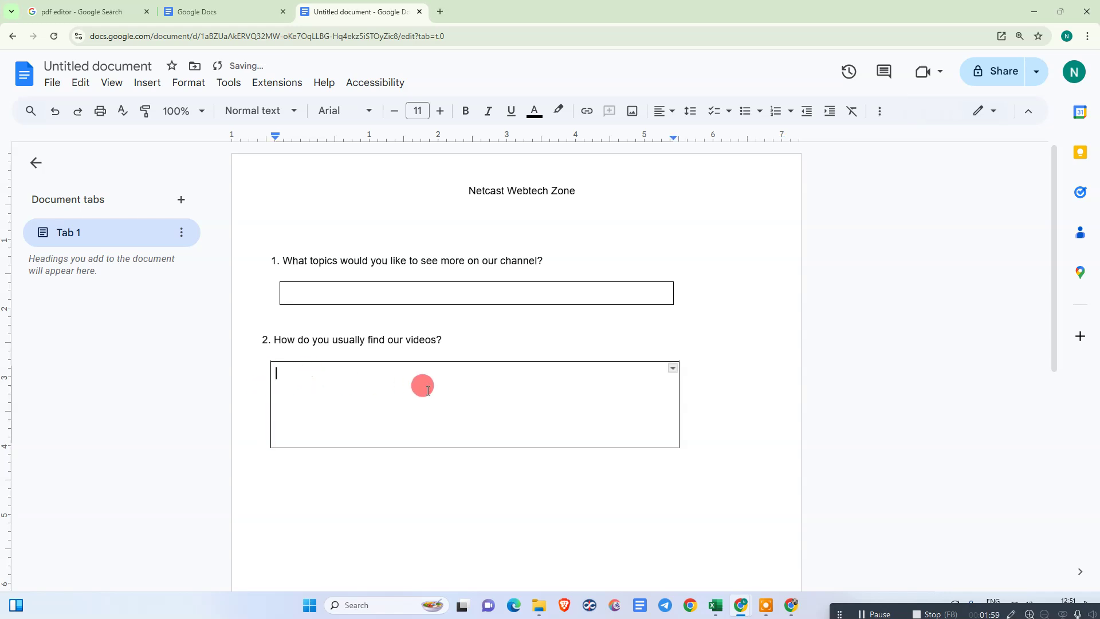
Step: Start a numbered list inside the box with '1.' and extra list items
type("1.")
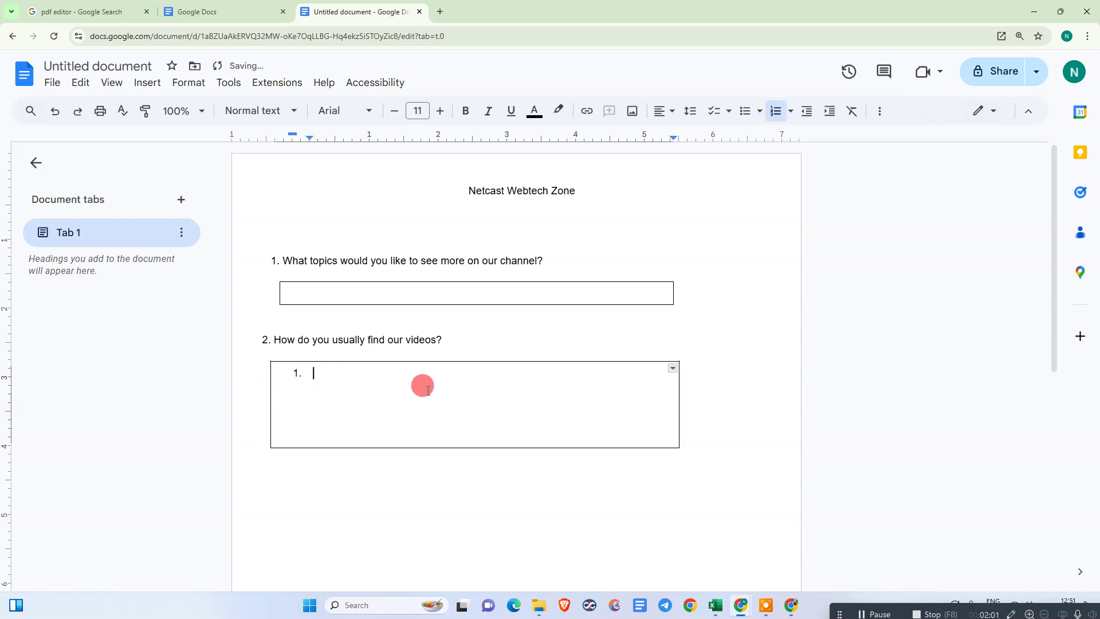
key("Down")
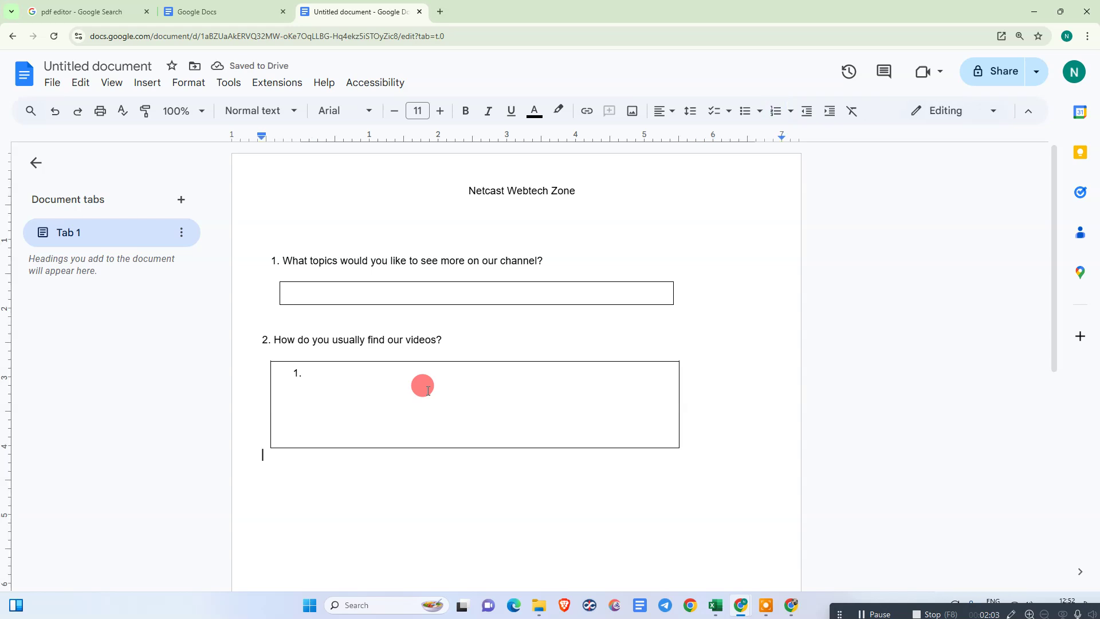
left_click(426, 391)
key("Return")
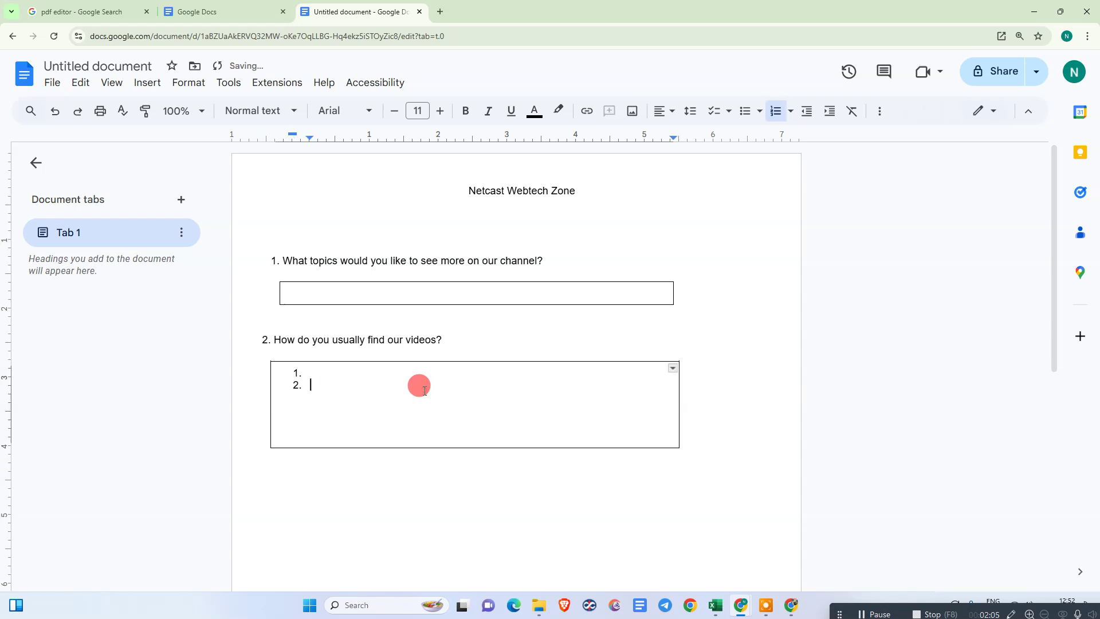
key("Return")
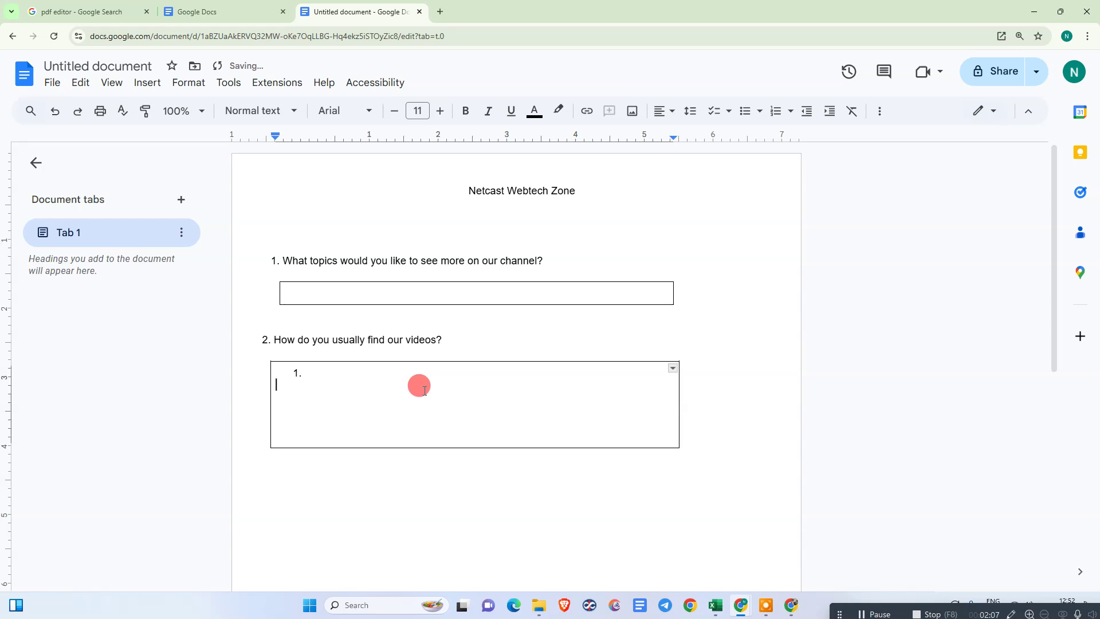
key("BackSpace")
key("BackSpace")
key("BackSpace")
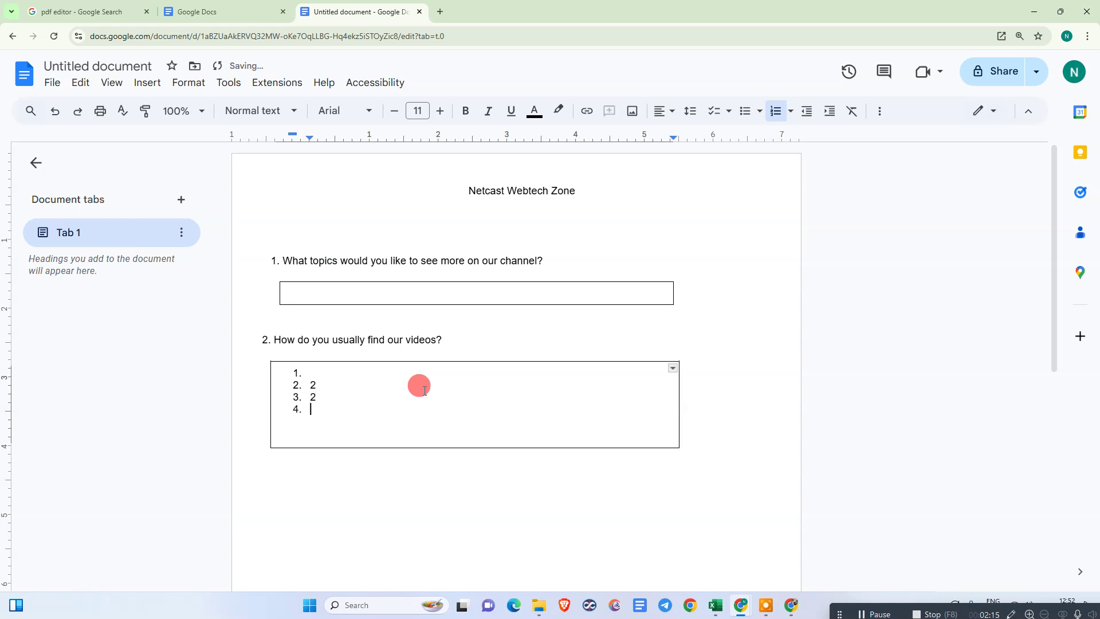
Step: Adjust the left indent of the numbered list in question 2's box
left_click(320, 373)
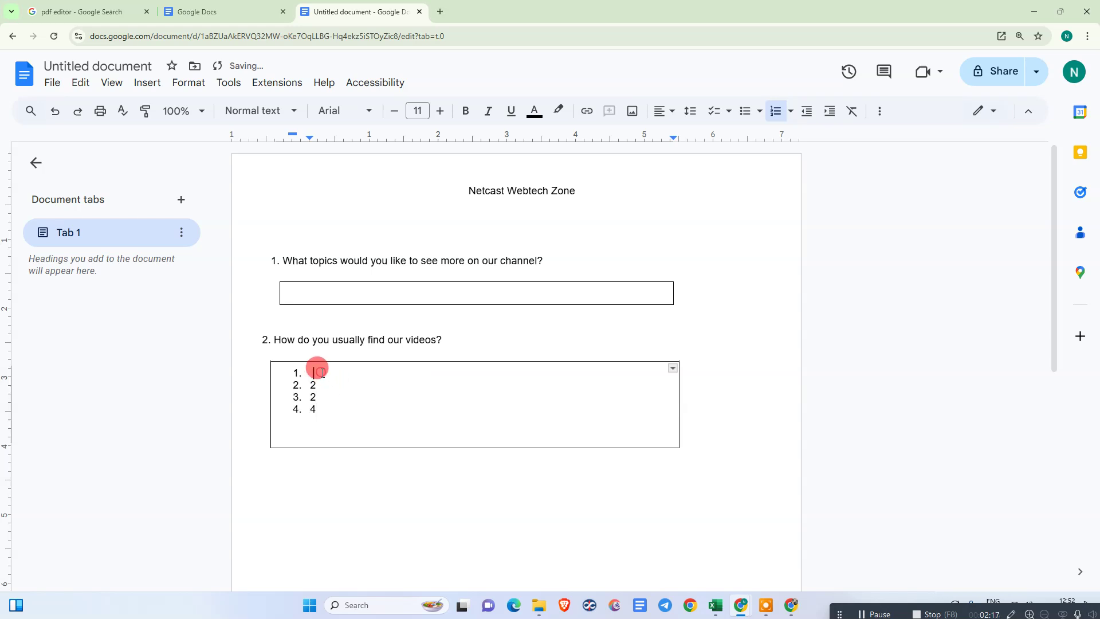
left_click_drag(309, 138, 328, 139)
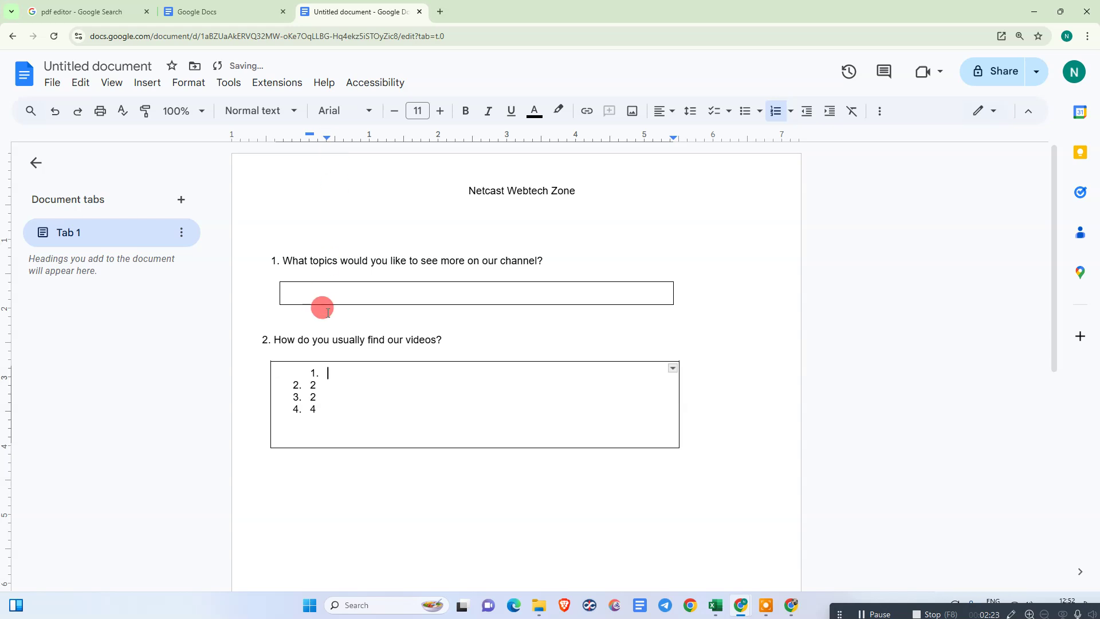
type("s")
left_click_drag(309, 142, 324, 139)
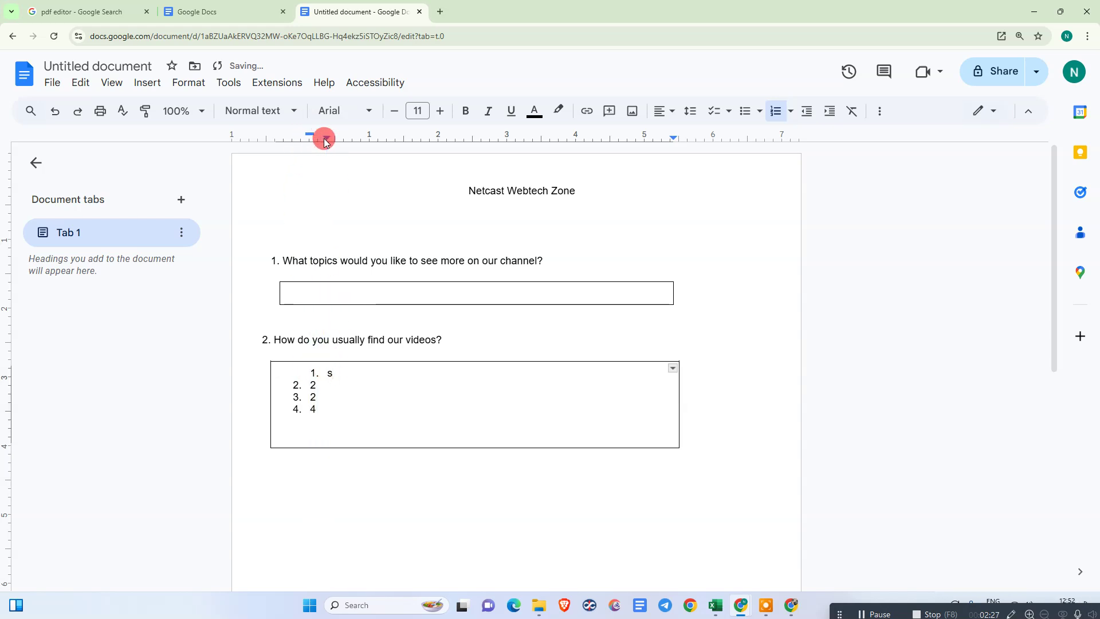
left_click_drag(317, 410, 284, 366)
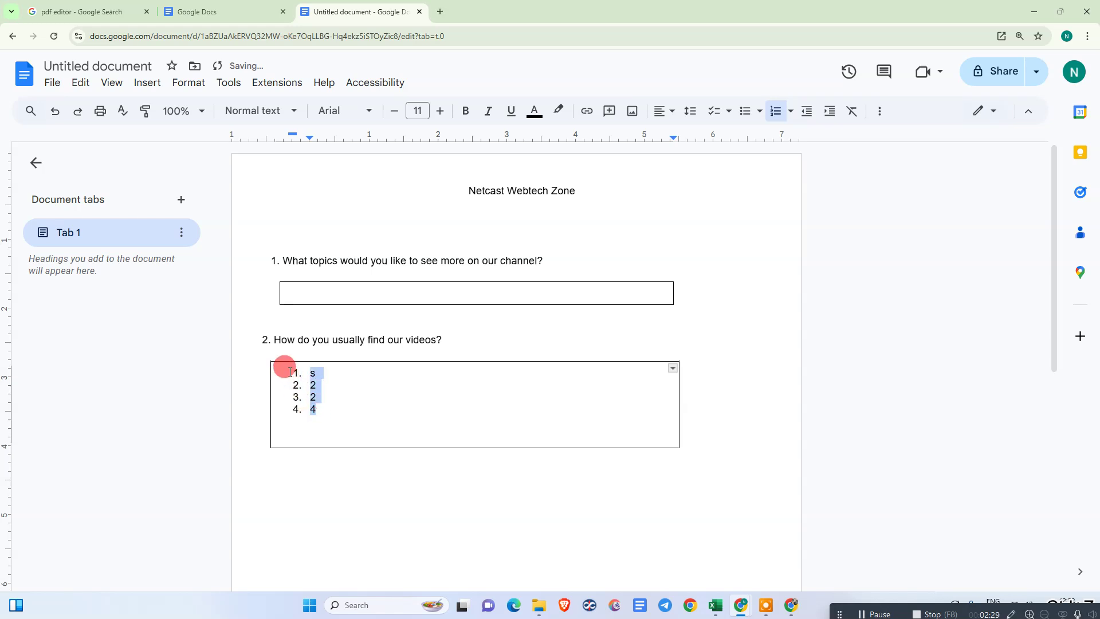
mouse_move(310, 139)
left_mouse_down()
mouse_move(328, 141)
mouse_move(279, 136)
left_mouse_up()
left_click(261, 338)
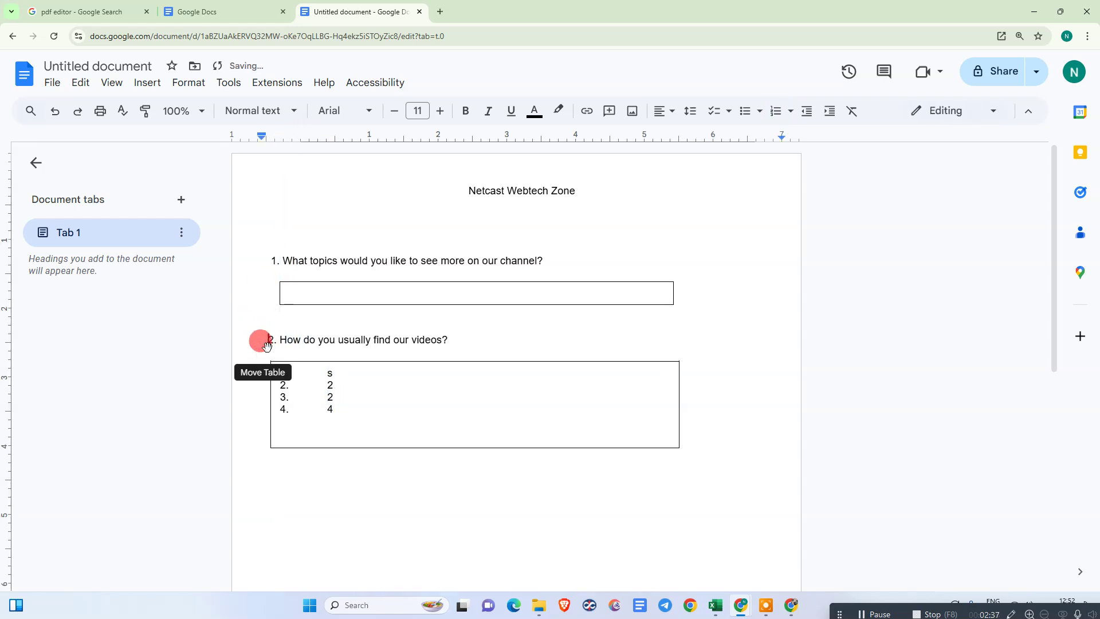
Step: Make item 1 read 'YouTube Search' and add question 3 about viewing frequency
left_click(322, 375)
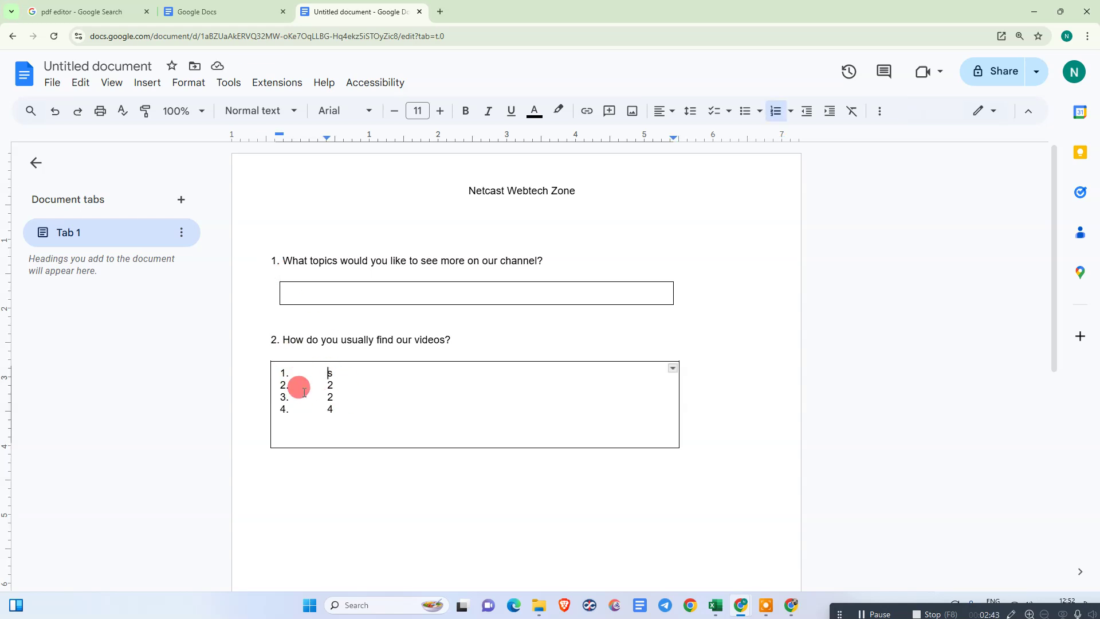
left_click(344, 372)
left_click_drag(336, 374, 319, 369)
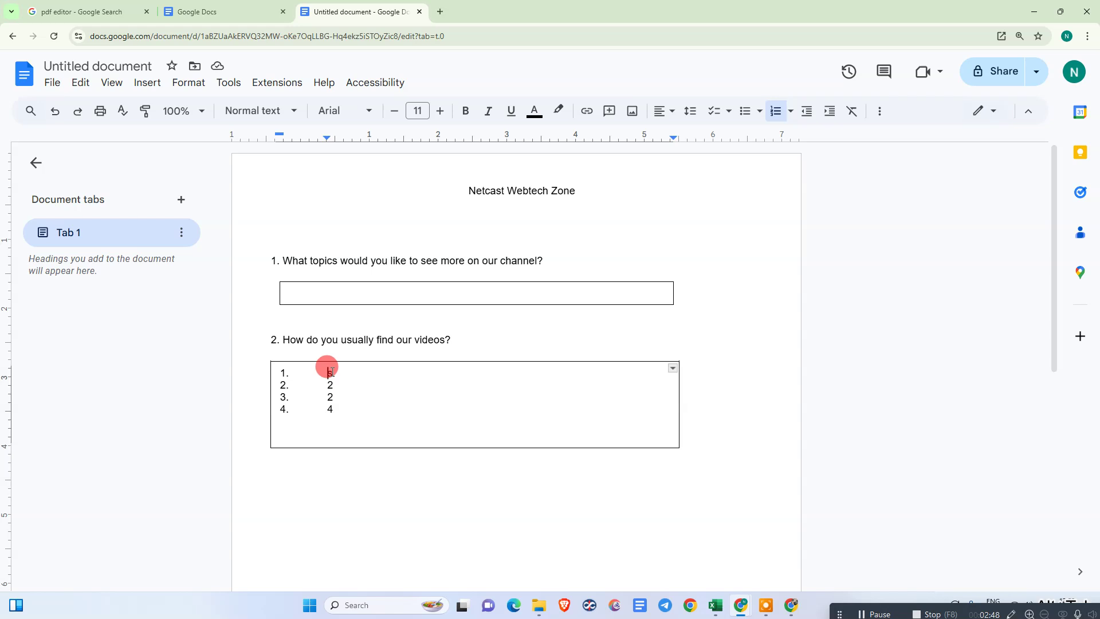
type("YouTube Search")
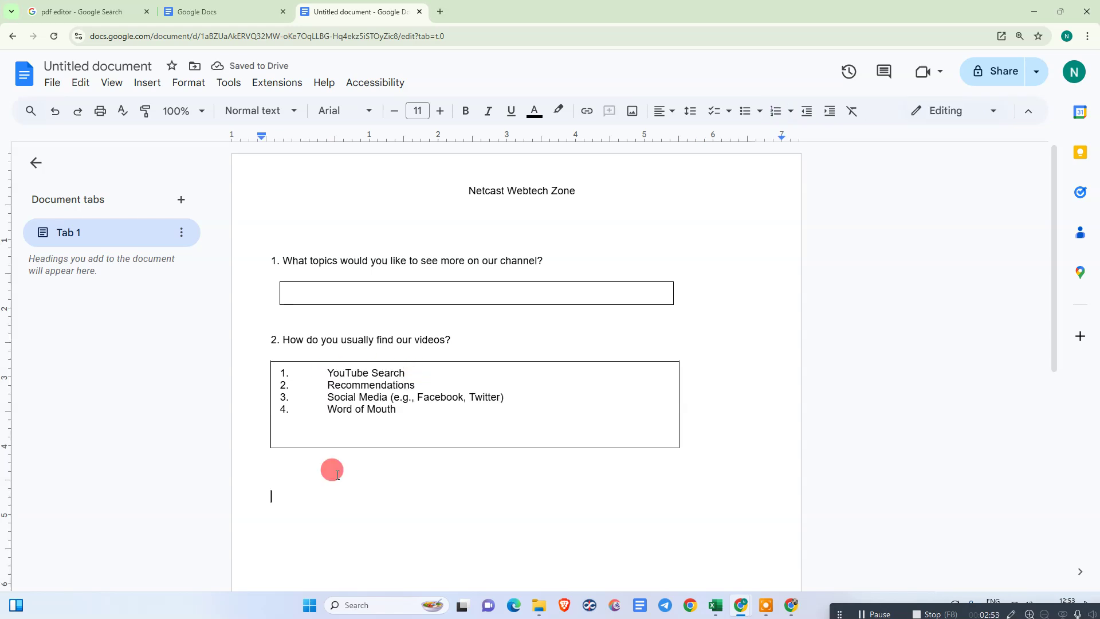
type("3.")
type("How often do you watch videos from Netcast Webtech Zone?")
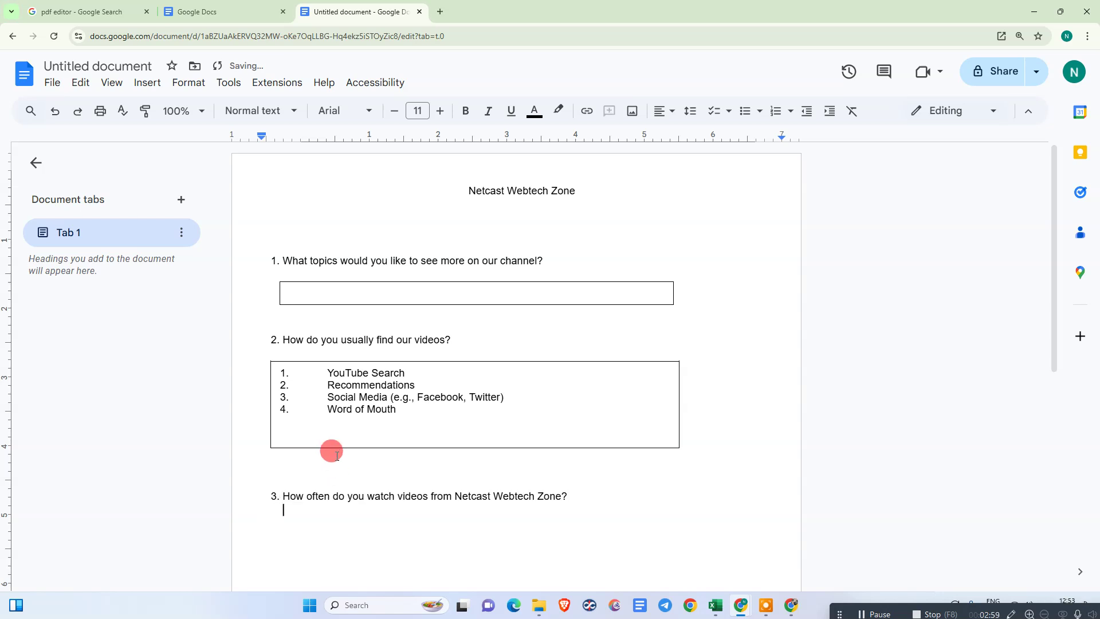
Step: Insert a one-cell answer box below question 3 and narrow it to match
left_click(148, 82)
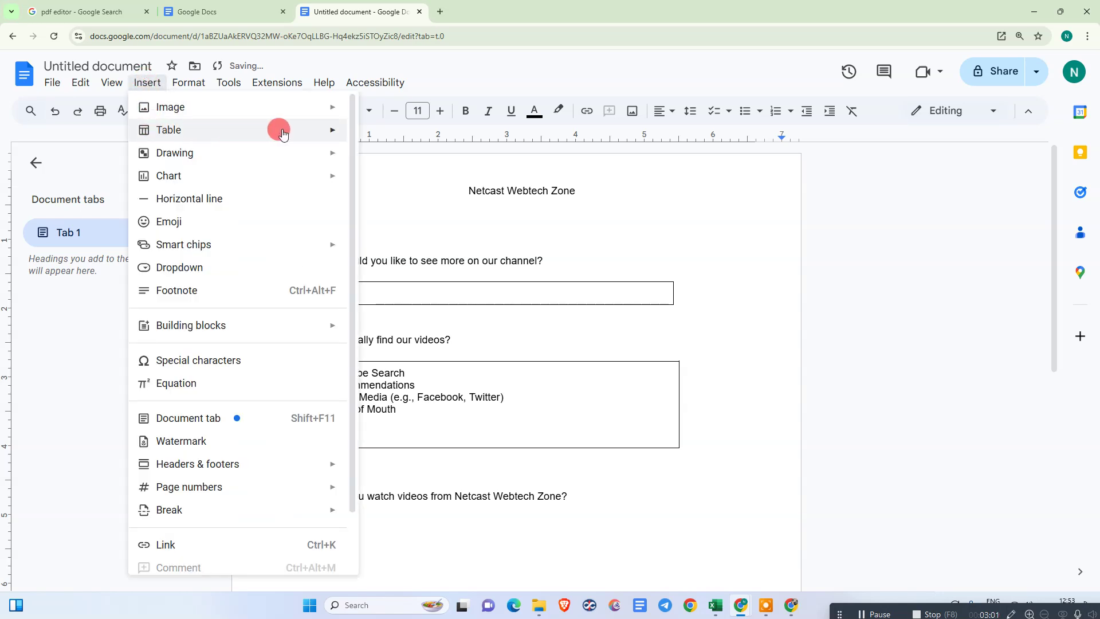
left_click(354, 164)
scroll(498, 297, "down", 3)
left_click_drag(262, 222, 284, 220)
left_click_drag(756, 232, 633, 230)
mouse_move(408, 235)
left_mouse_down()
mouse_move(407, 248)
mouse_move(403, 231)
left_mouse_up()
left_click(626, 243)
Step: Adjust question 1's answer box height and select the question 1 line for copying
scroll(624, 299, "up", 3)
left_click(328, 369)
left_click(369, 233)
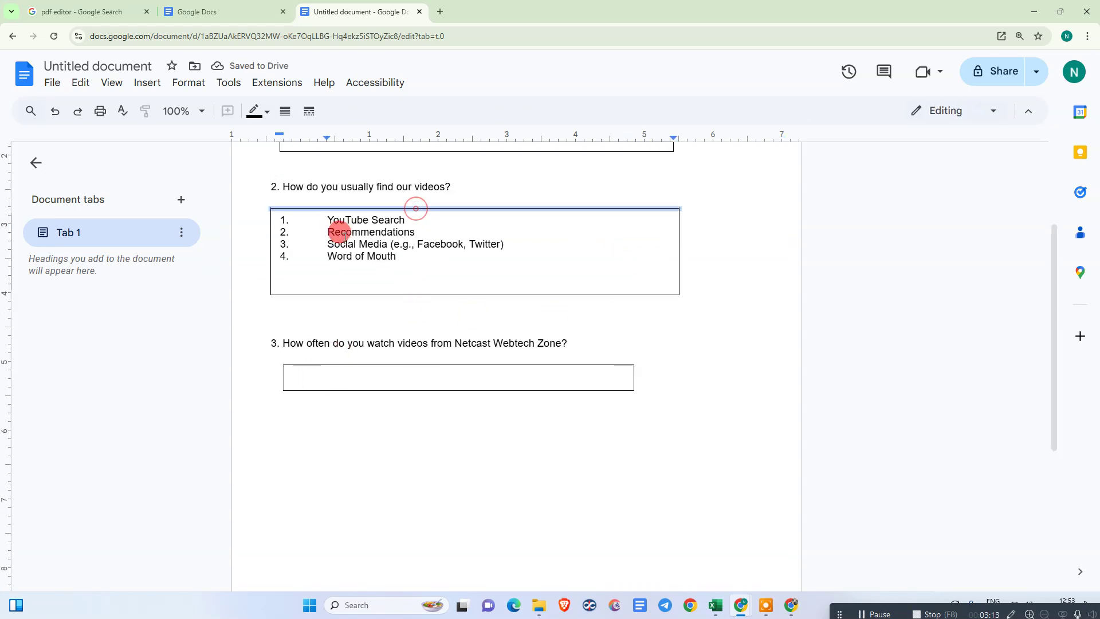
scroll(369, 255, "up", 3)
left_click(355, 296)
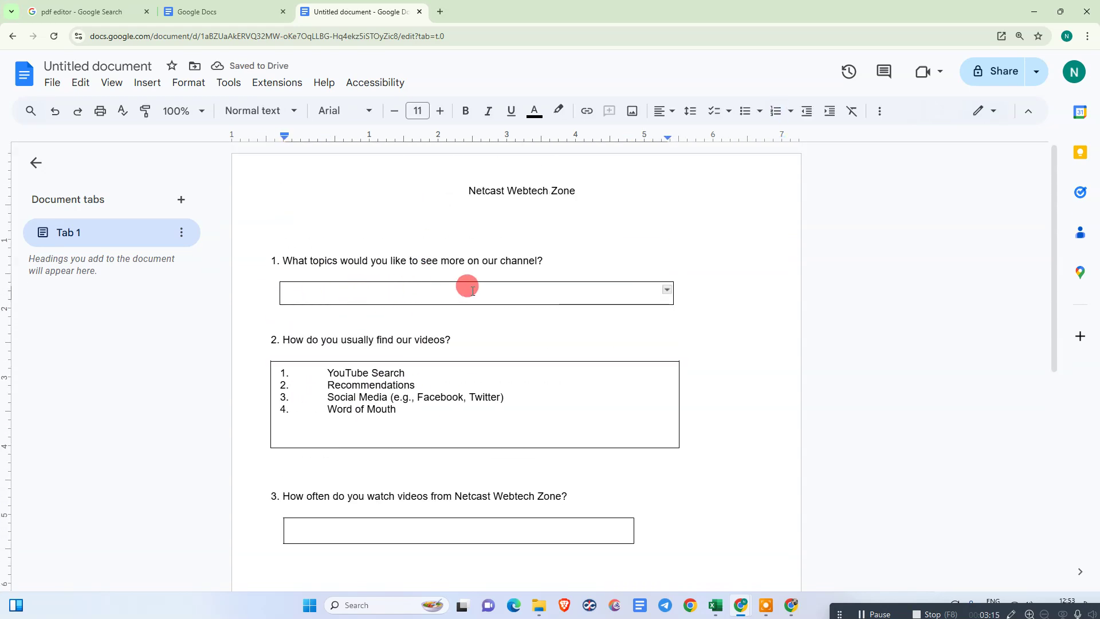
scroll(436, 275, "down", 3)
scroll(425, 201, "up", 3)
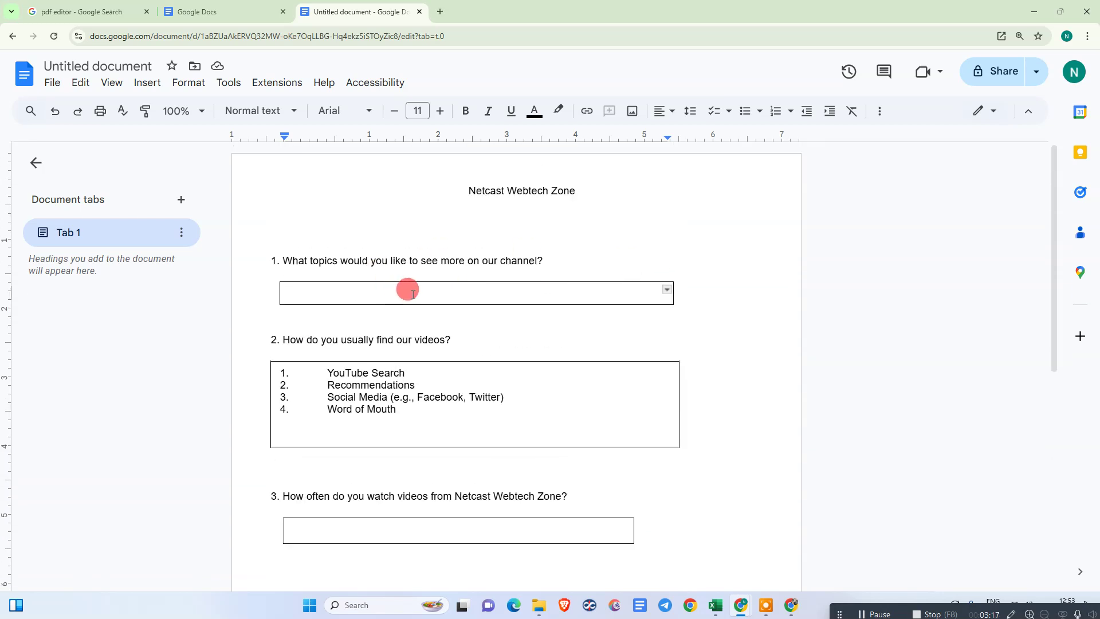
left_click_drag(435, 302, 435, 303)
left_click_drag(544, 261, 273, 260)
key("ctrl+c")
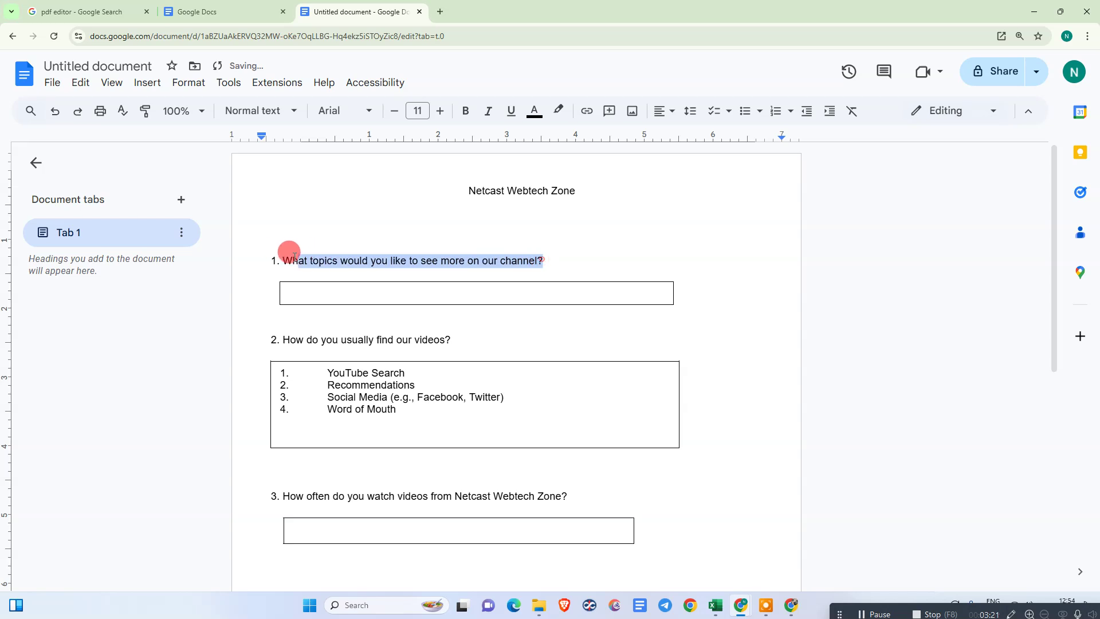
scroll(493, 302, "down", 3)
Step: Paste question 1's line below the last box and renumber it as question 4
left_click(482, 420)
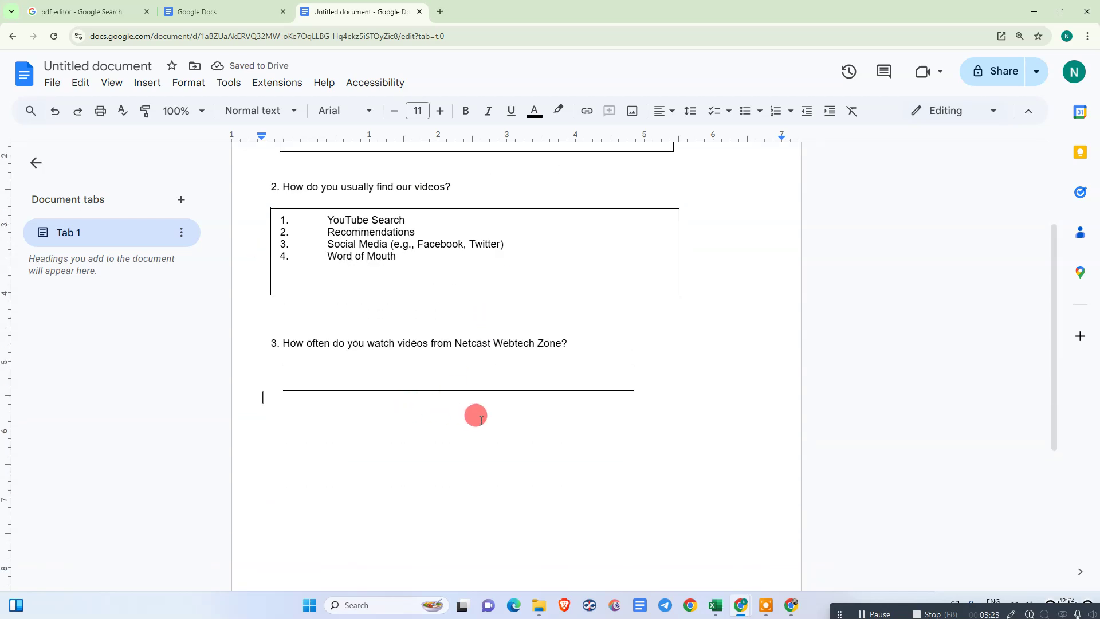
key("ctrl+v")
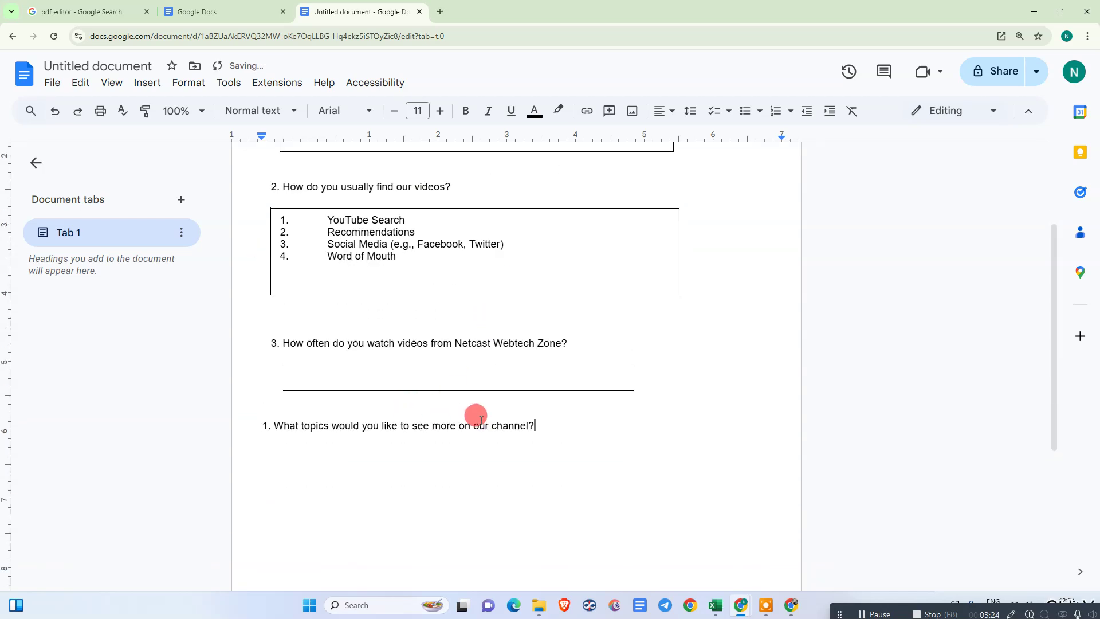
left_click(259, 426)
key("Delete")
key("Delete")
type("4.")
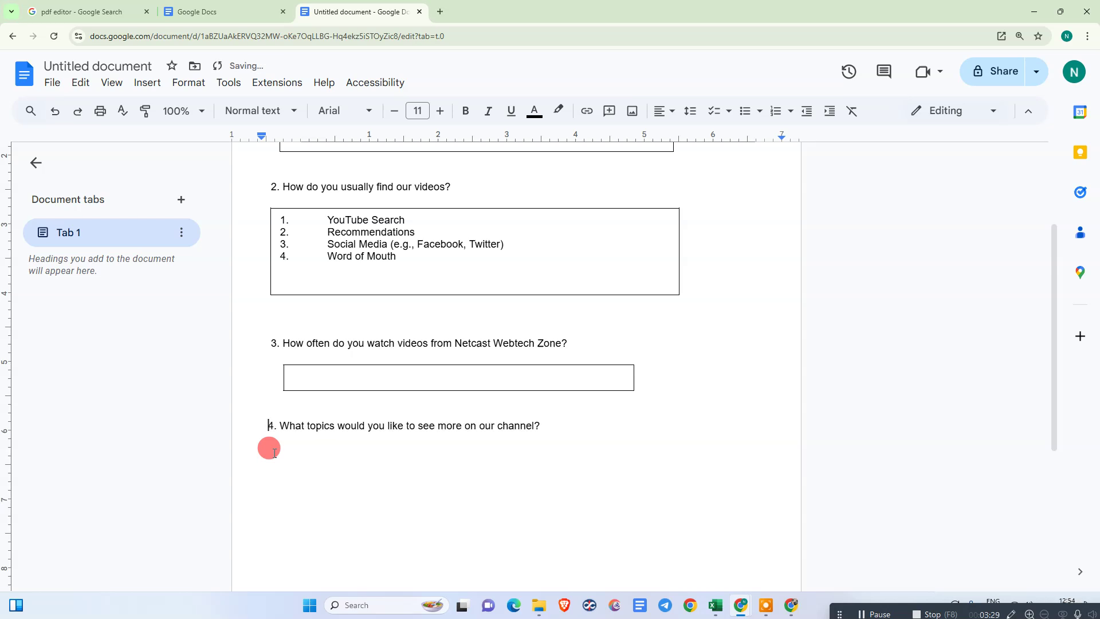
left_click(579, 431)
key("Return")
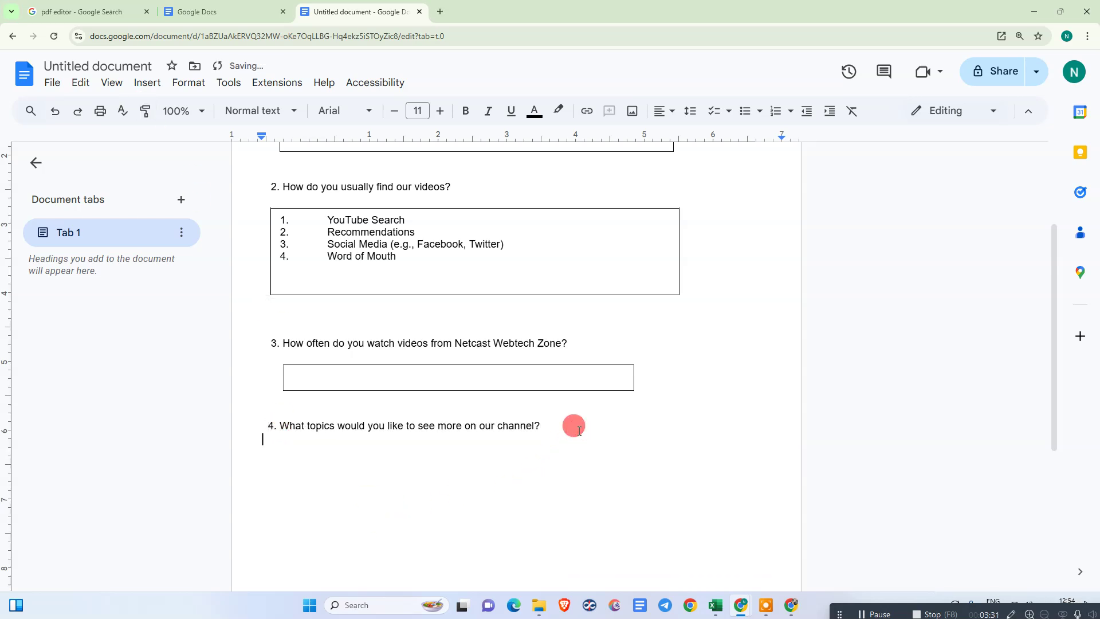
Step: Add a tall, narrowed one-cell answer box beneath question 4
left_click(148, 82)
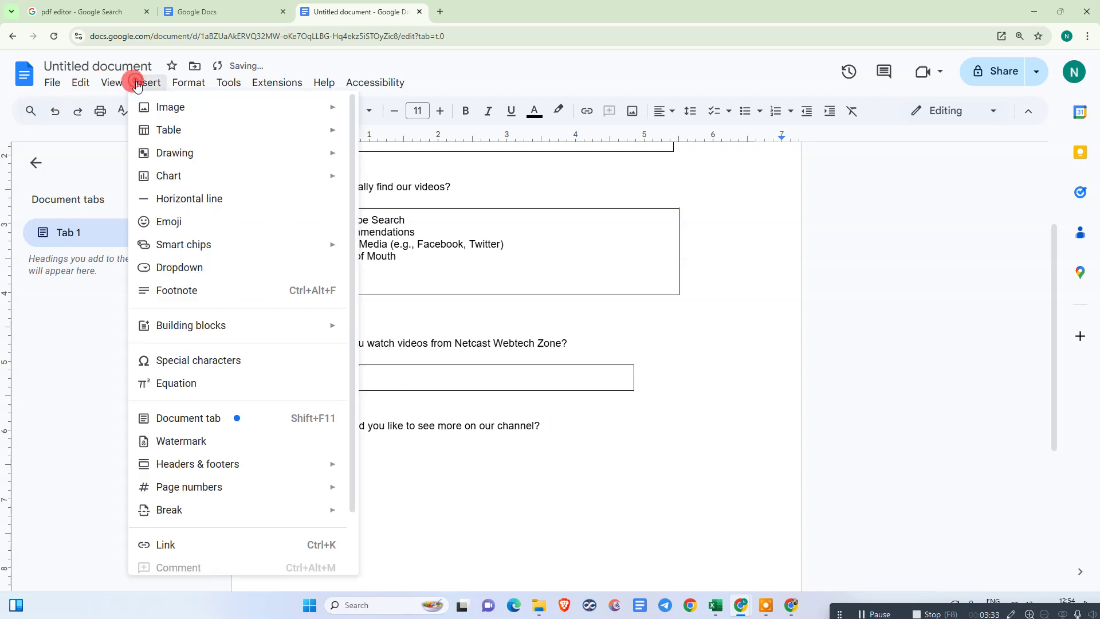
mouse_move(166, 131)
left_click(361, 167)
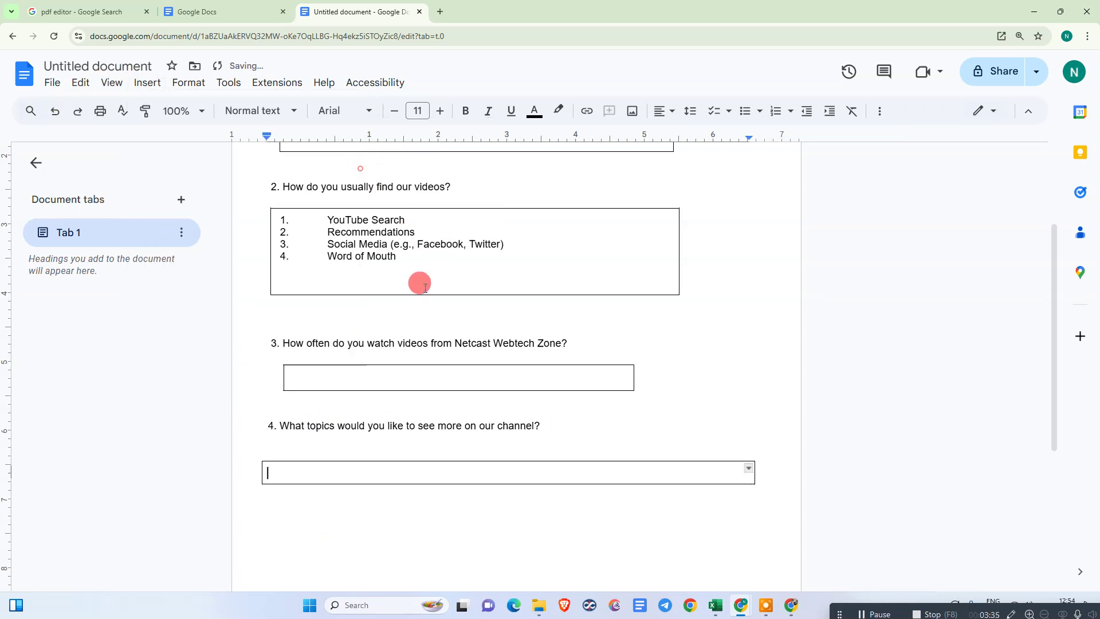
left_click_drag(392, 483, 397, 564)
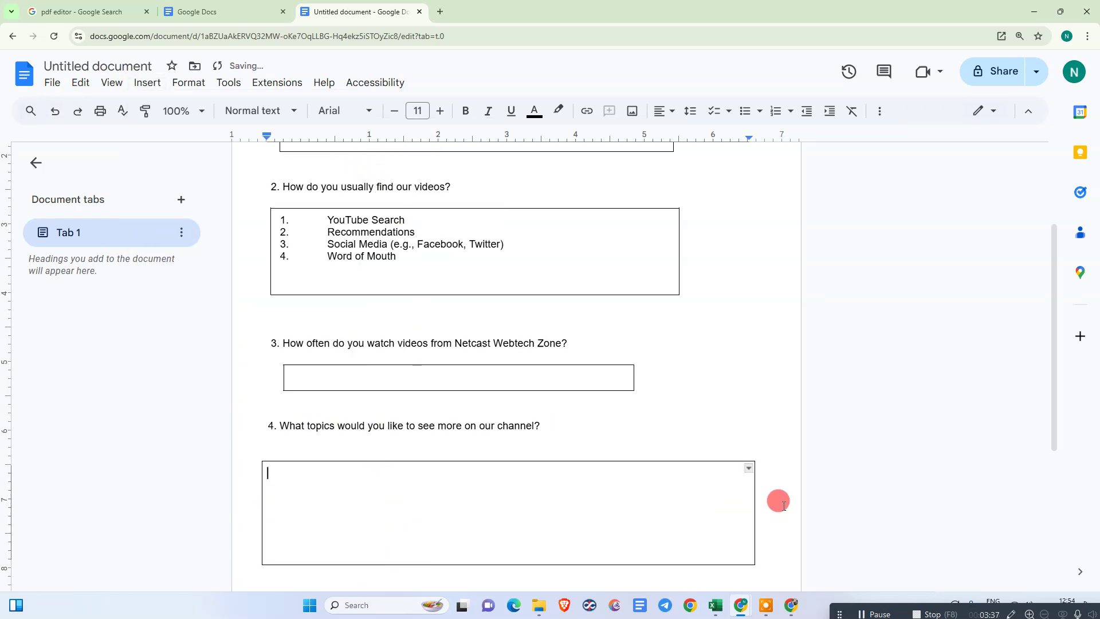
left_click_drag(755, 497, 688, 492)
left_click(864, 323)
scroll(859, 324, "down", 3)
scroll(752, 329, "up", 5)
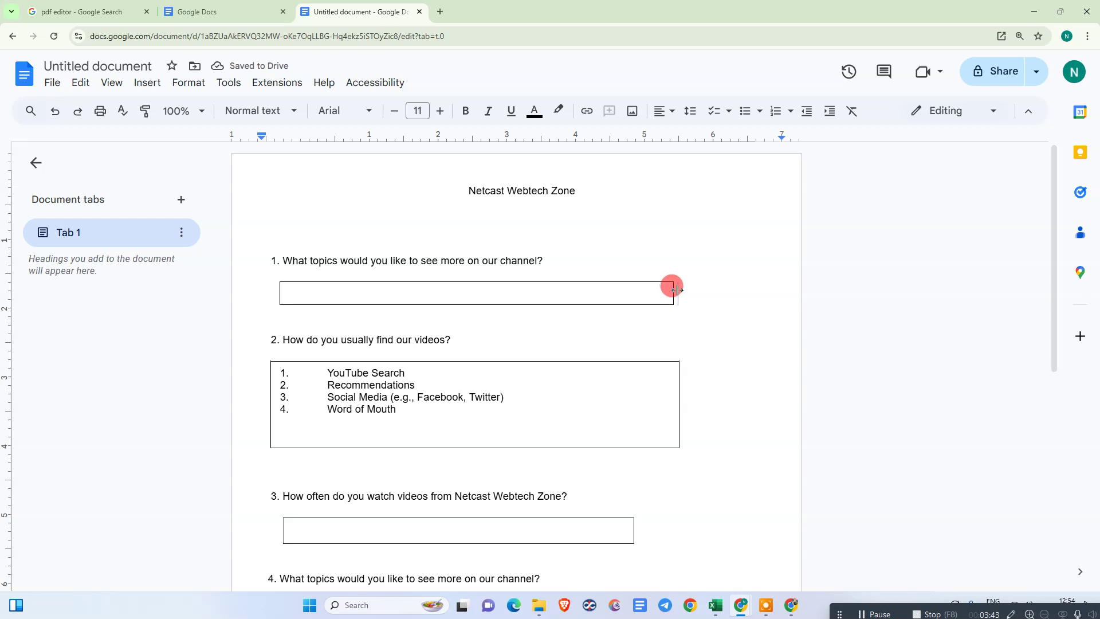
Step: Drag the left borders of question 2, 3 and 4's boxes to match question 1's edge
left_click(680, 371)
scroll(668, 280, "down", 3)
scroll(349, 240, "up", 3)
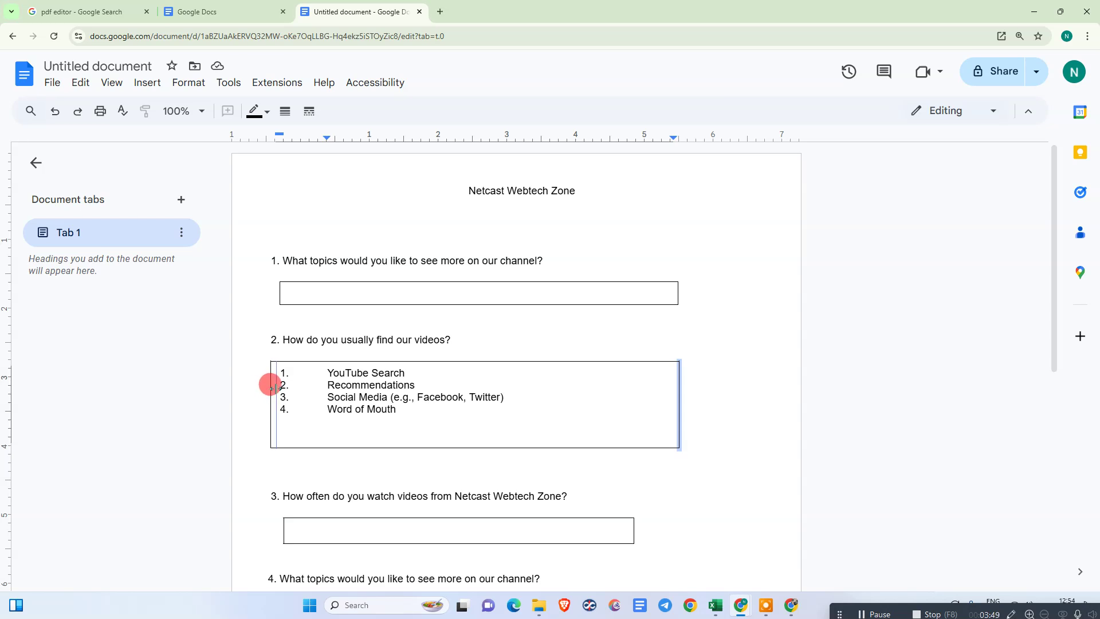
left_click_drag(272, 385, 277, 382)
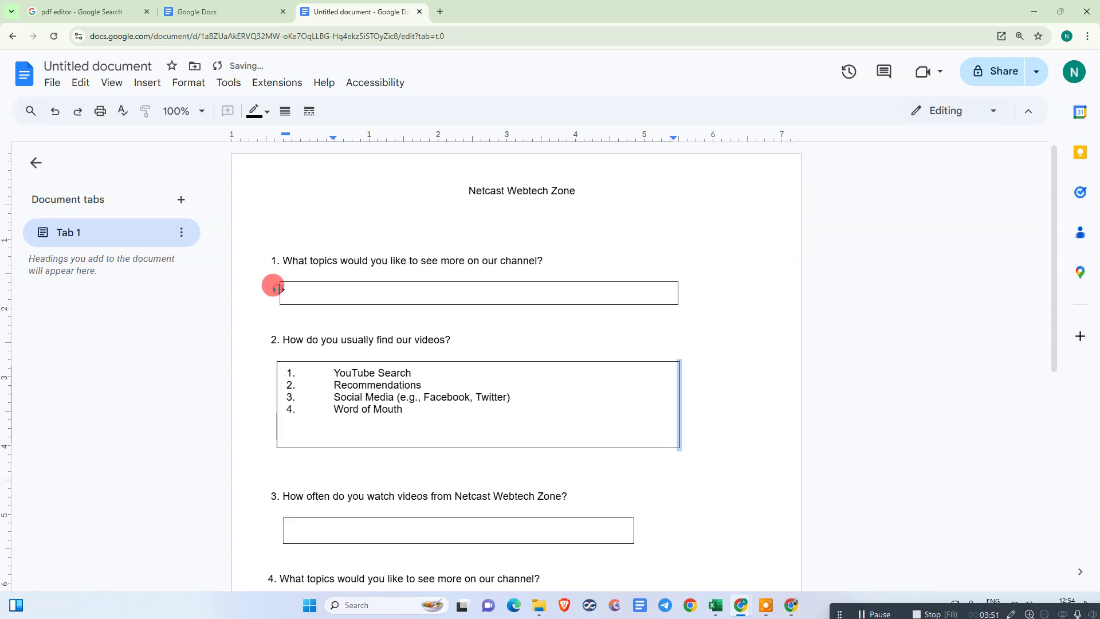
left_click_drag(277, 290, 279, 290)
scroll(593, 236, "down", 3)
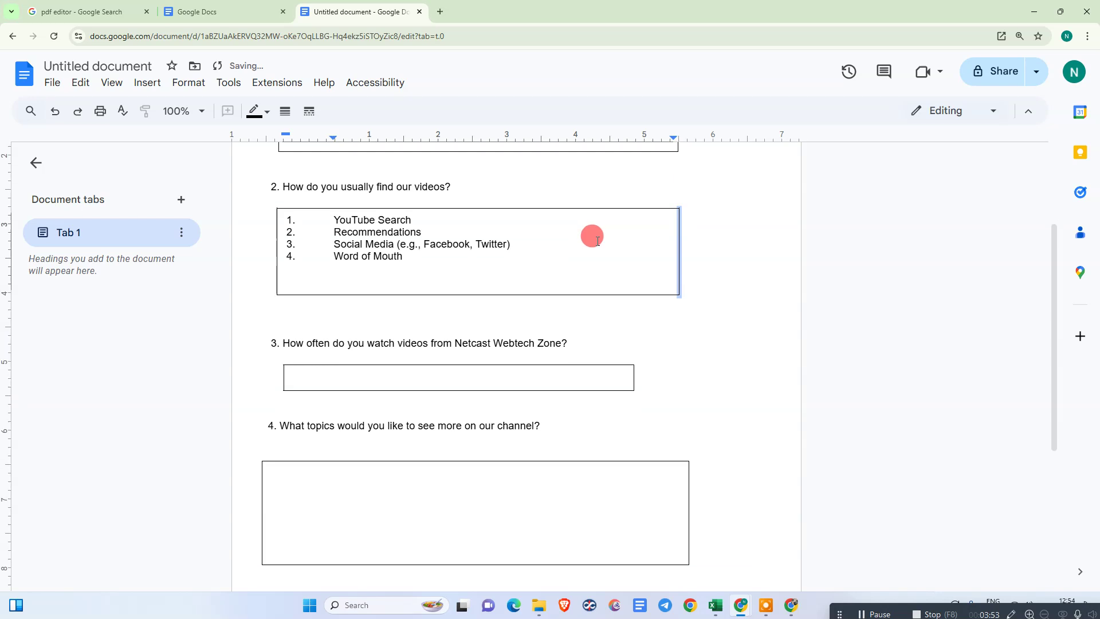
left_click_drag(276, 379, 277, 379)
left_click_drag(264, 498, 277, 497)
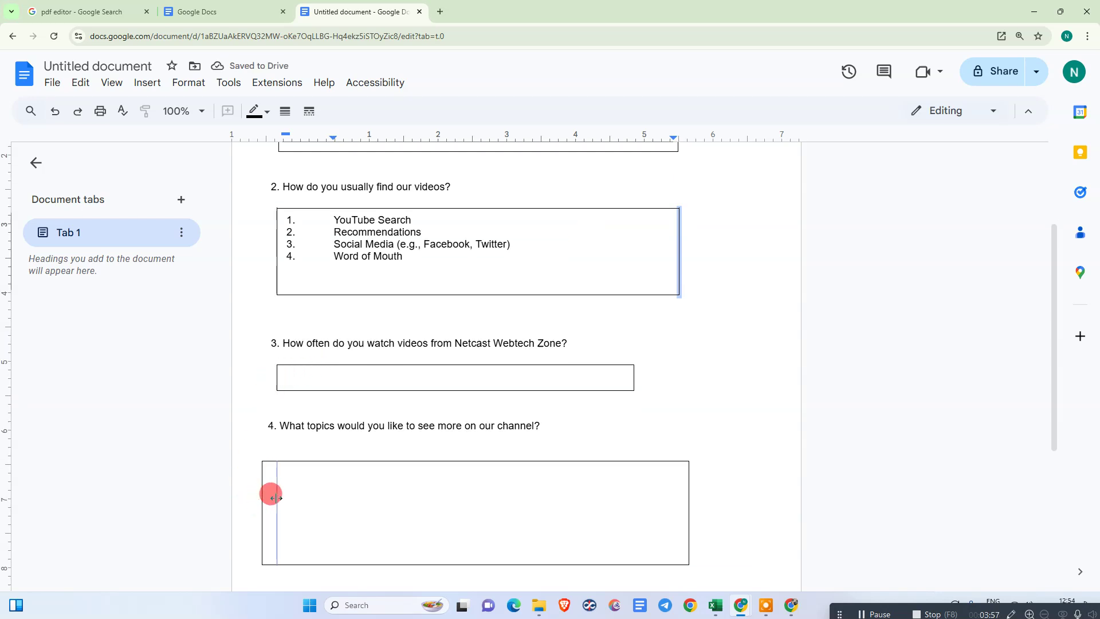
left_click(689, 486)
scroll(709, 339, "up", 3)
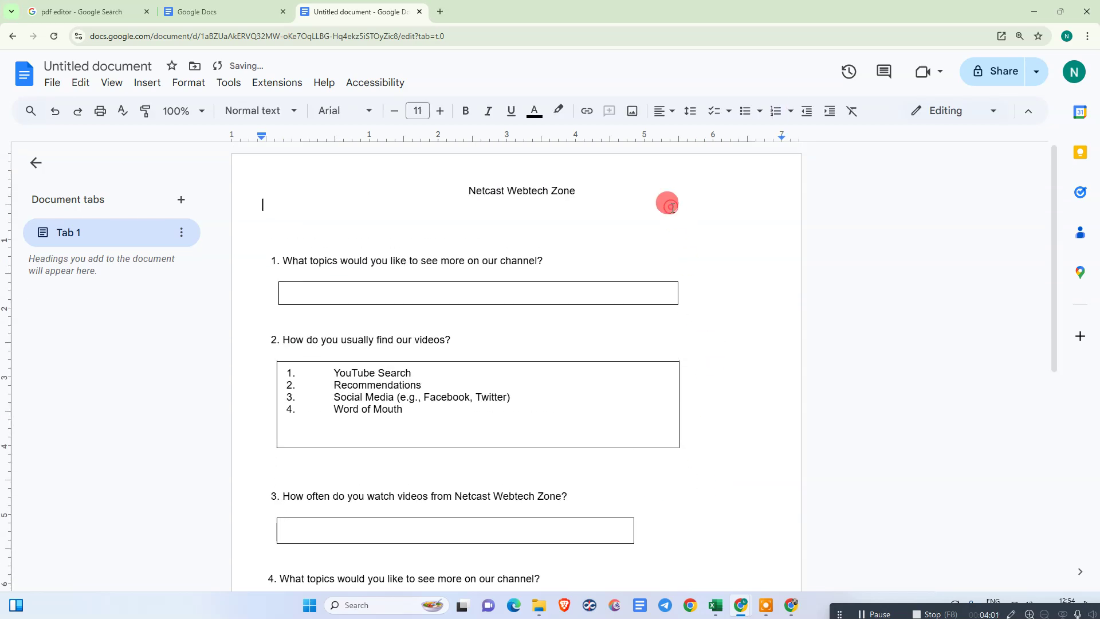
Step: Apply the Heading 1 style to the 'Netcast Webtech Zone' title
left_click(522, 191)
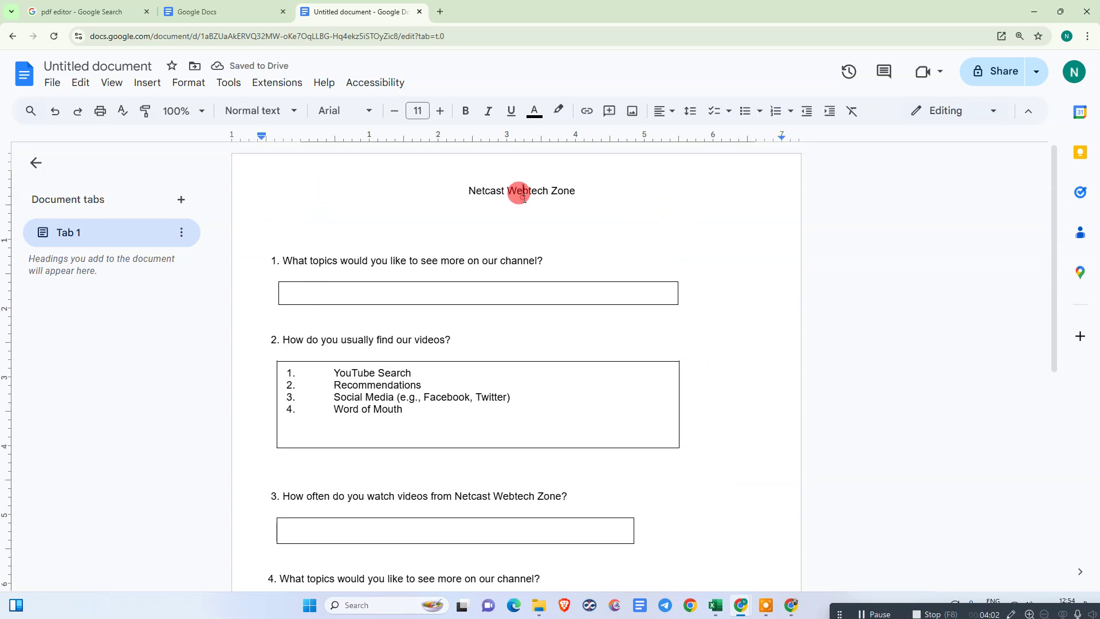
left_click(148, 83)
left_click(634, 185)
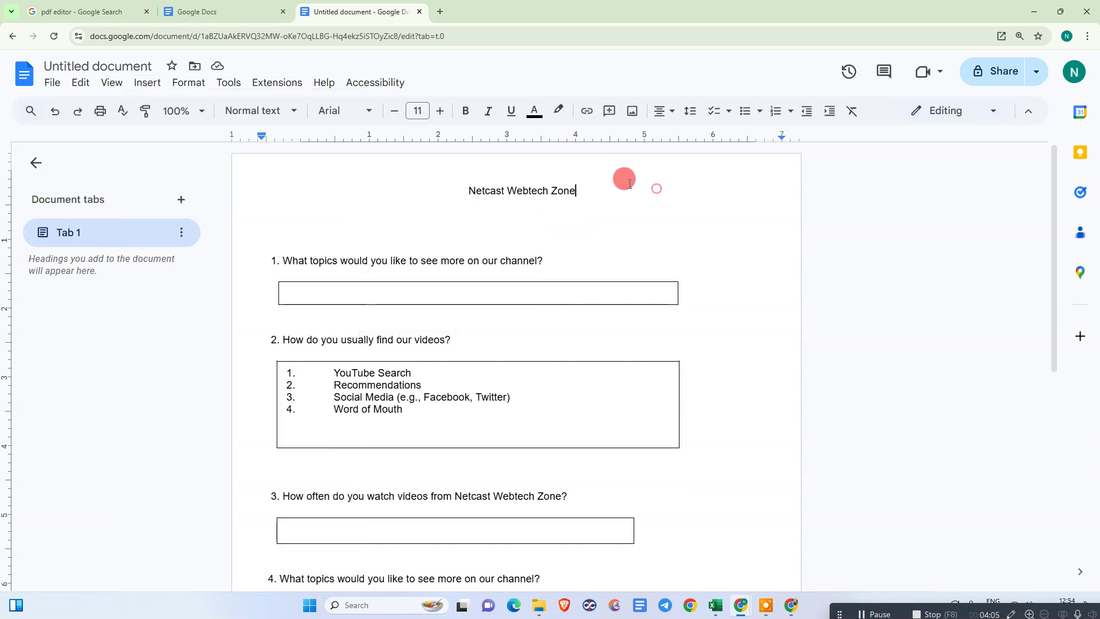
left_click(256, 112)
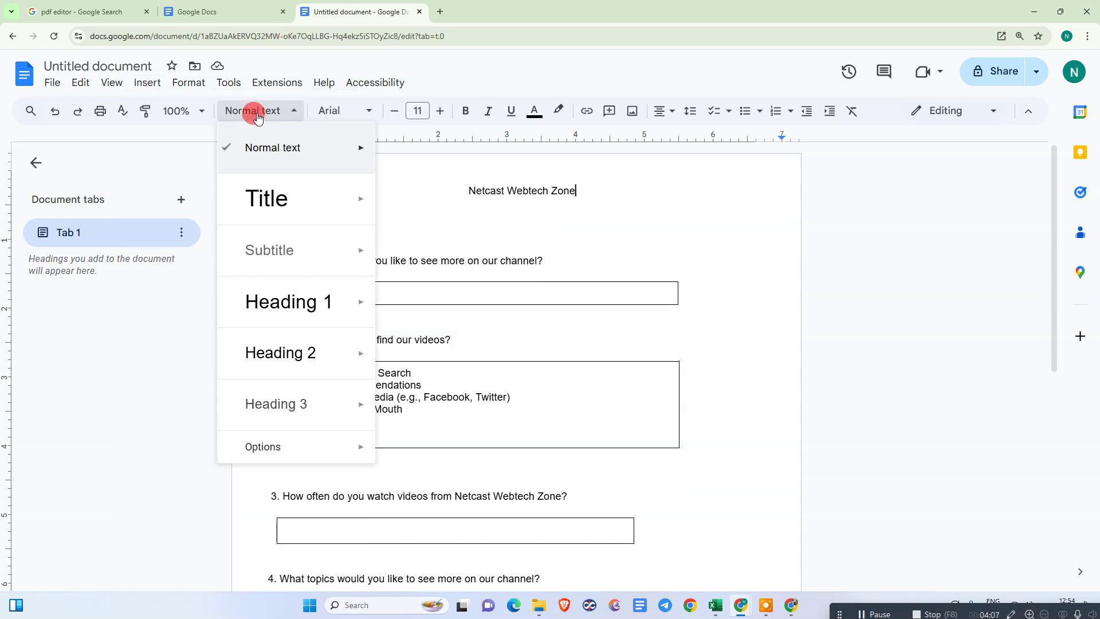
mouse_move(321, 302)
left_click(405, 296)
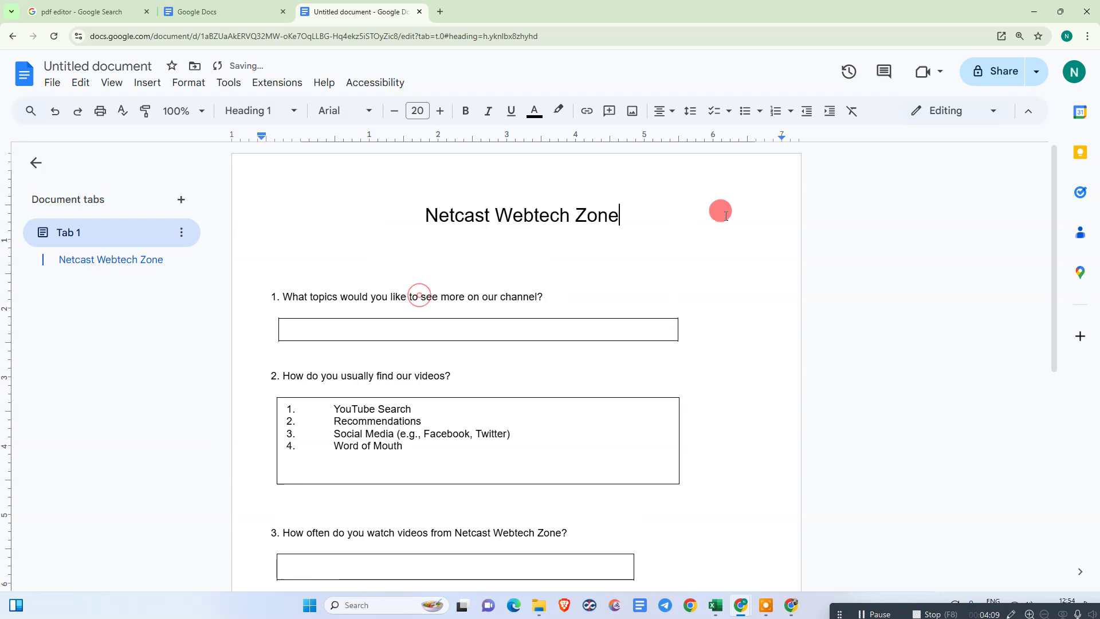
scroll(516, 247, "down", 7)
scroll(513, 244, "up", 7)
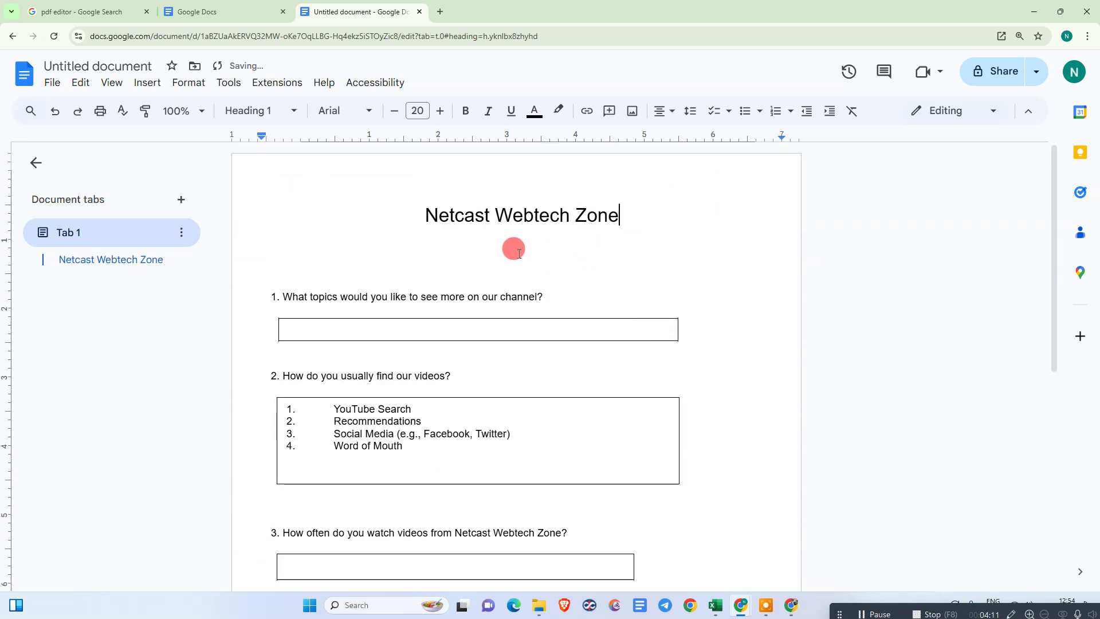
Step: Download the survey as a PDF Document (.pdf)
left_click(656, 245)
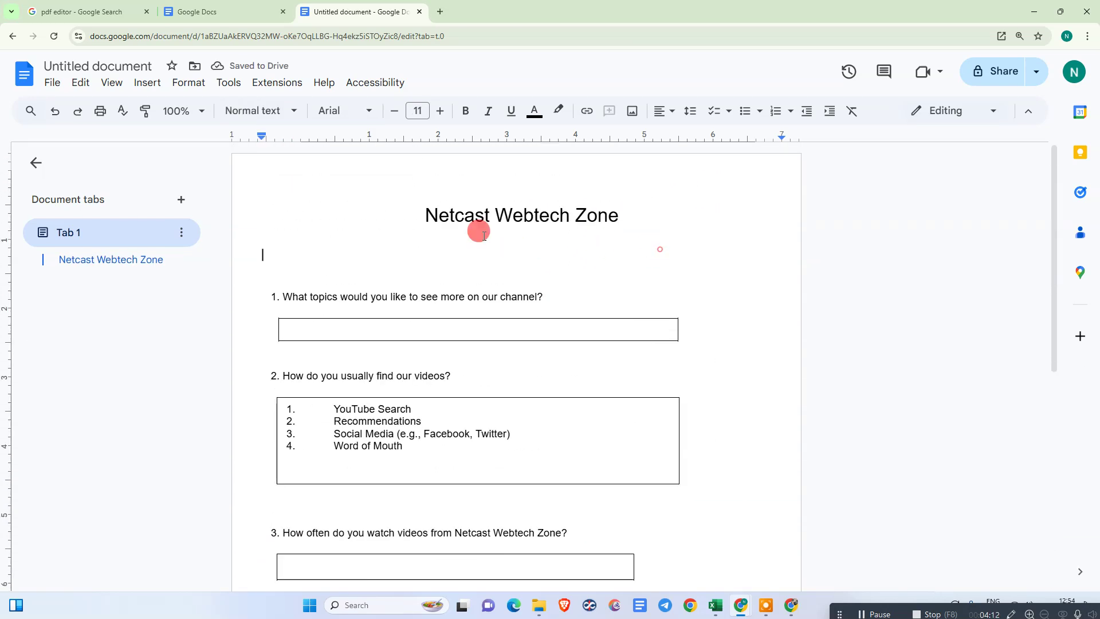
left_click(49, 86)
mouse_move(229, 233)
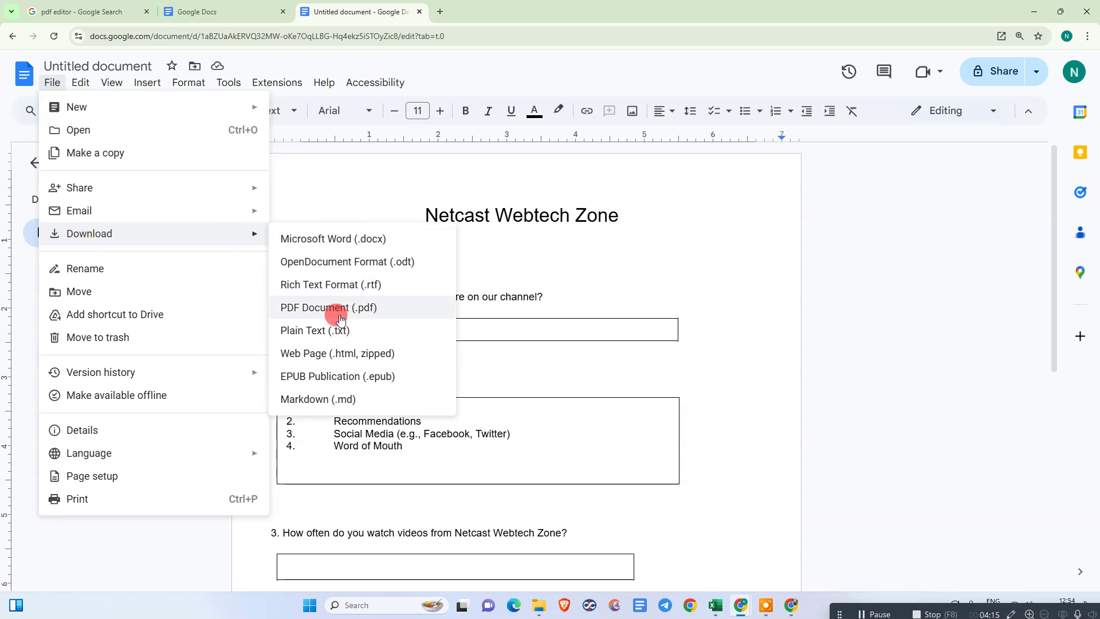
left_click(359, 315)
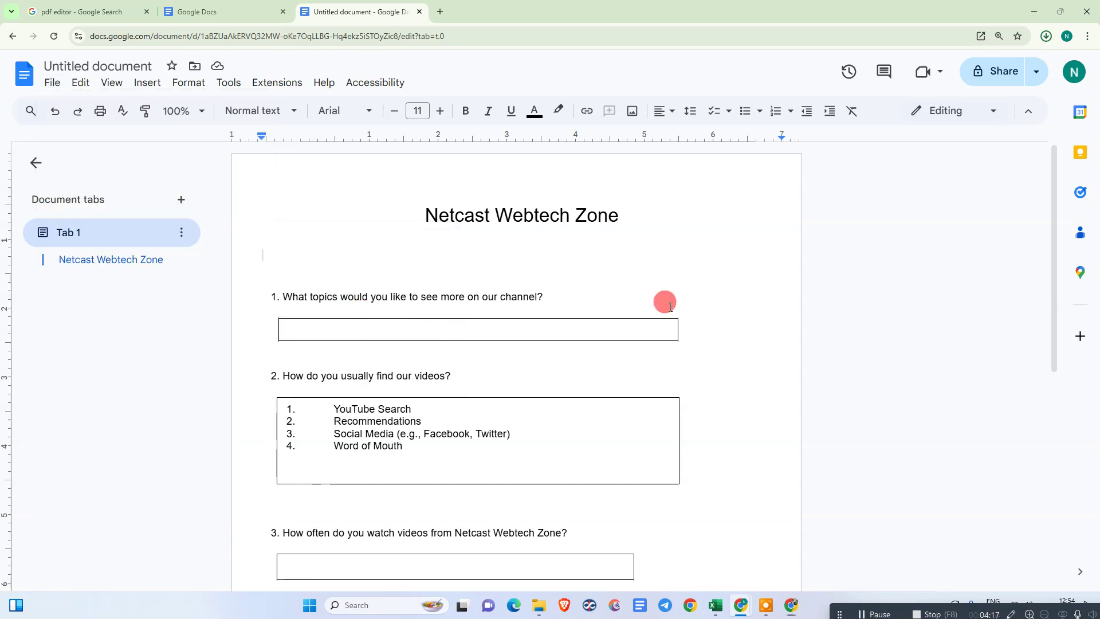
Step: Rename the downloaded PDF in Downloads to 'netcast for 2' and move Explorer aside
left_click(1007, 73)
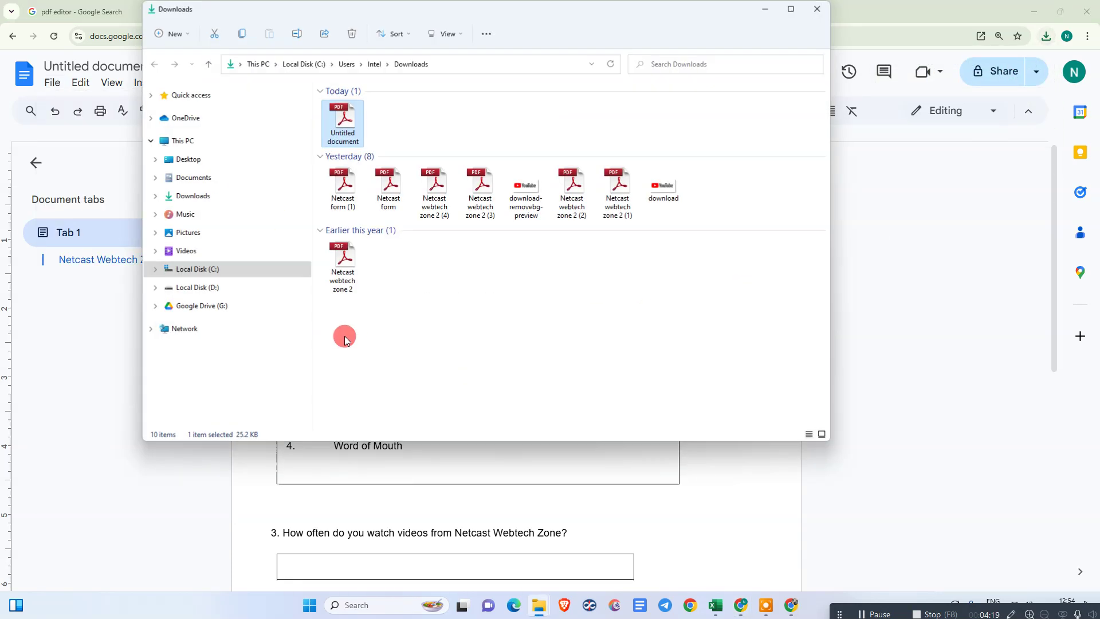
left_click(348, 142)
type("ne")
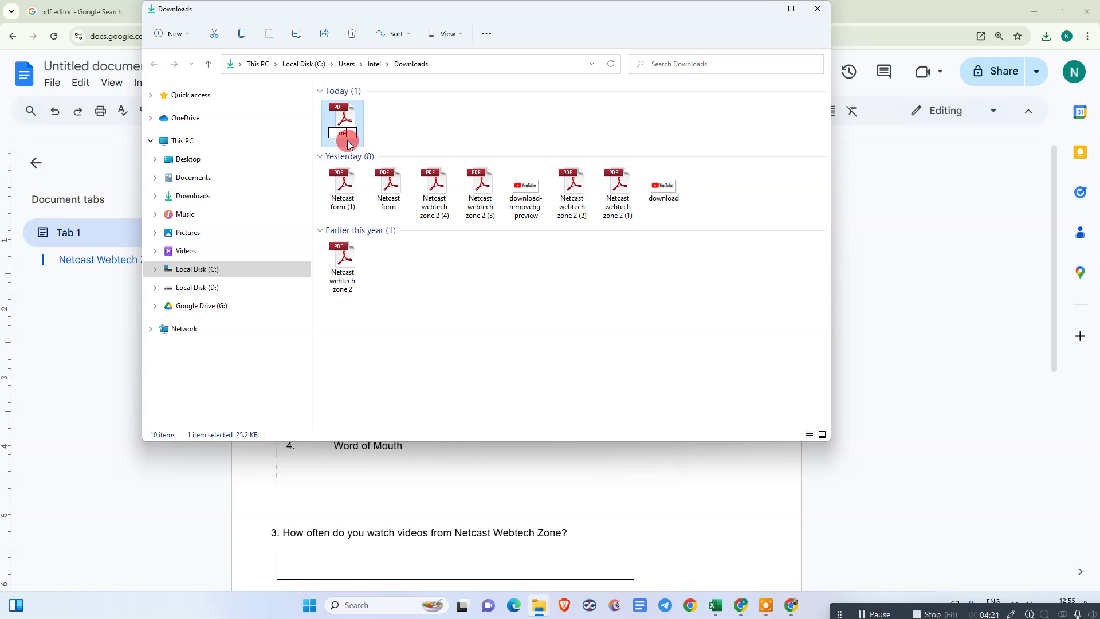
type("tcast form")
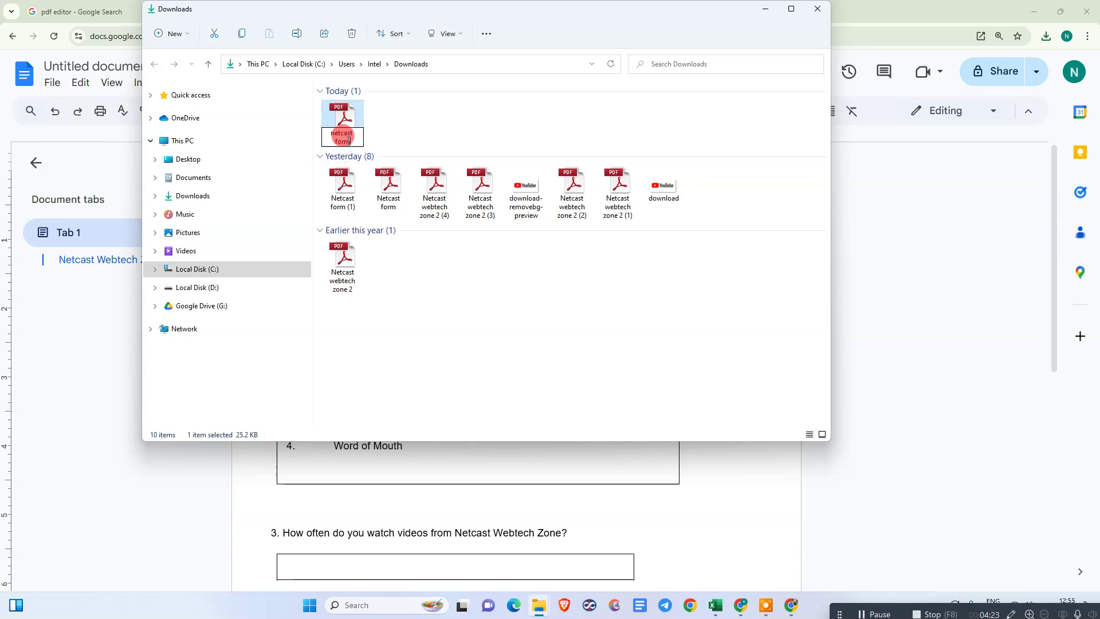
key("Return")
key("Escape")
left_click(362, 138)
type("netcast ")
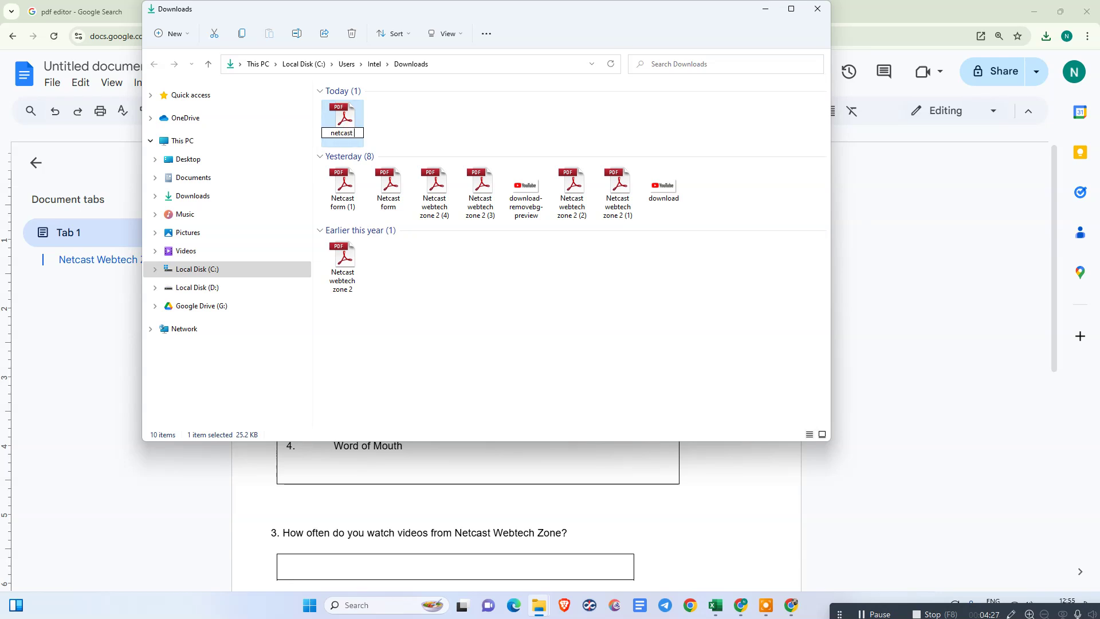
type("for 2")
left_click(369, 134)
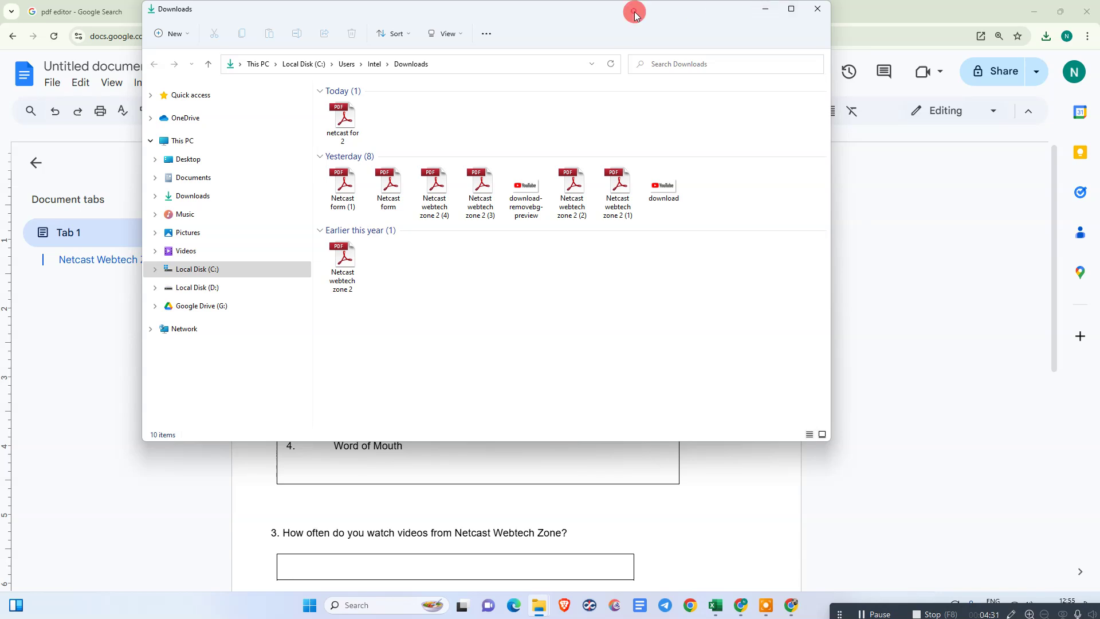
left_click_drag(634, 10, 614, 80)
left_click(893, 252)
Step: Search Google for 'pdf editor' in a new Chrome tab
left_click(440, 11)
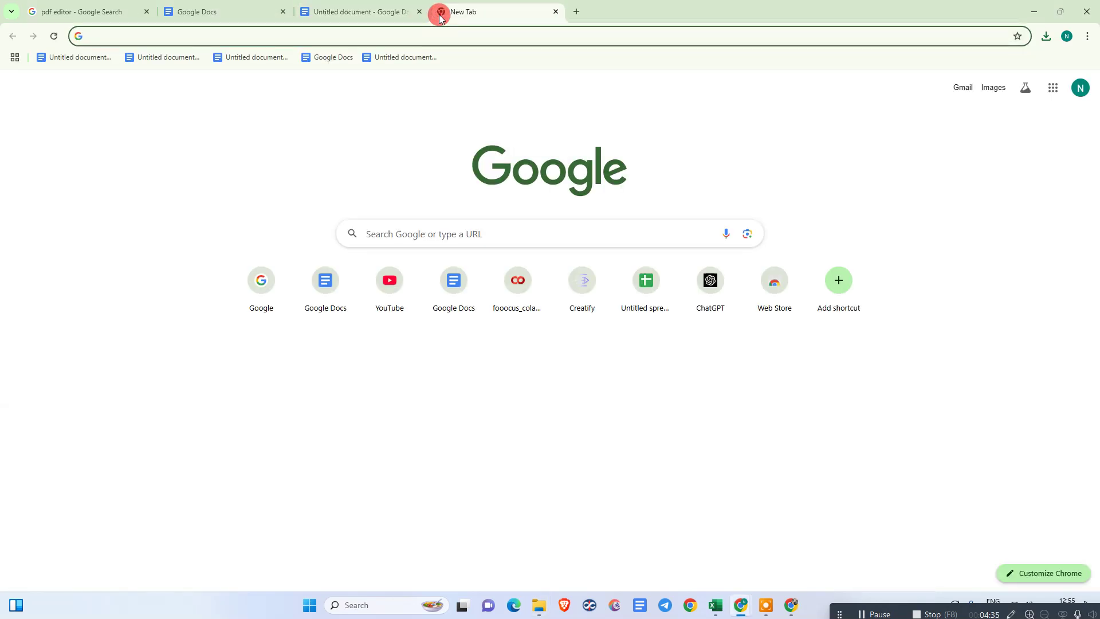
type("pdf editor")
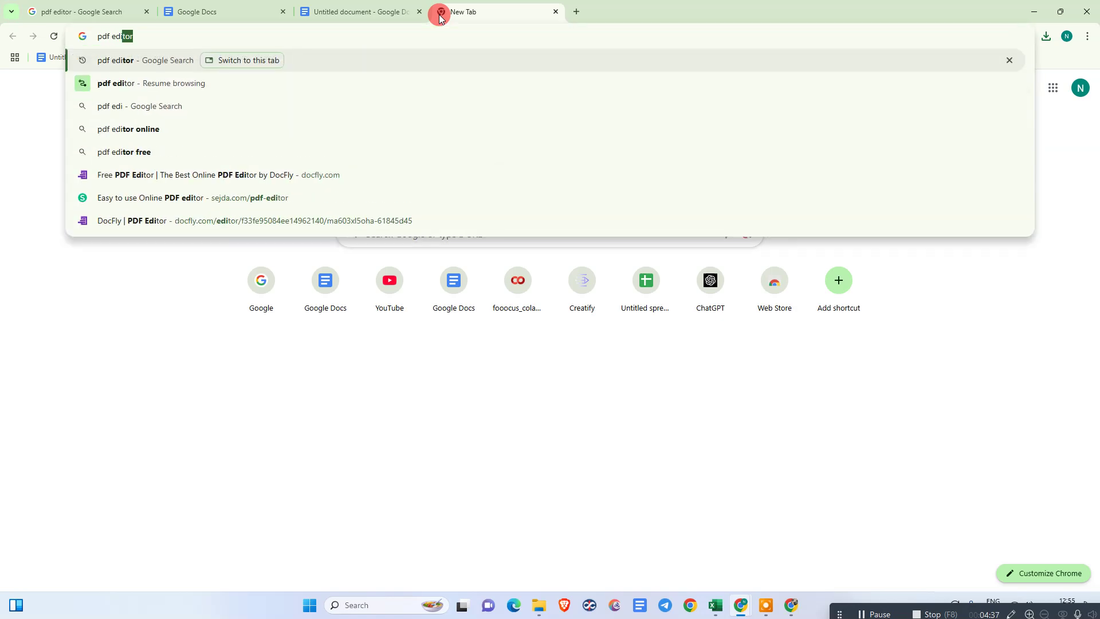
key("Return")
Step: Open Sejda's 'Easy to use Online PDF editor' result from the search listings
scroll(258, 229, "down", 8)
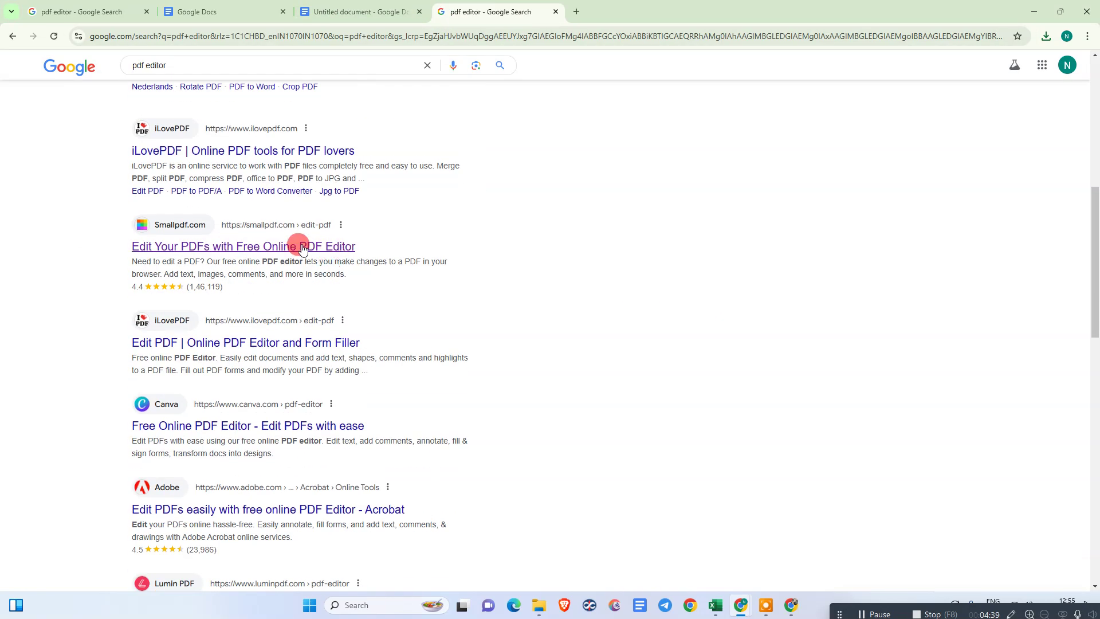
scroll(352, 270, "up", 5)
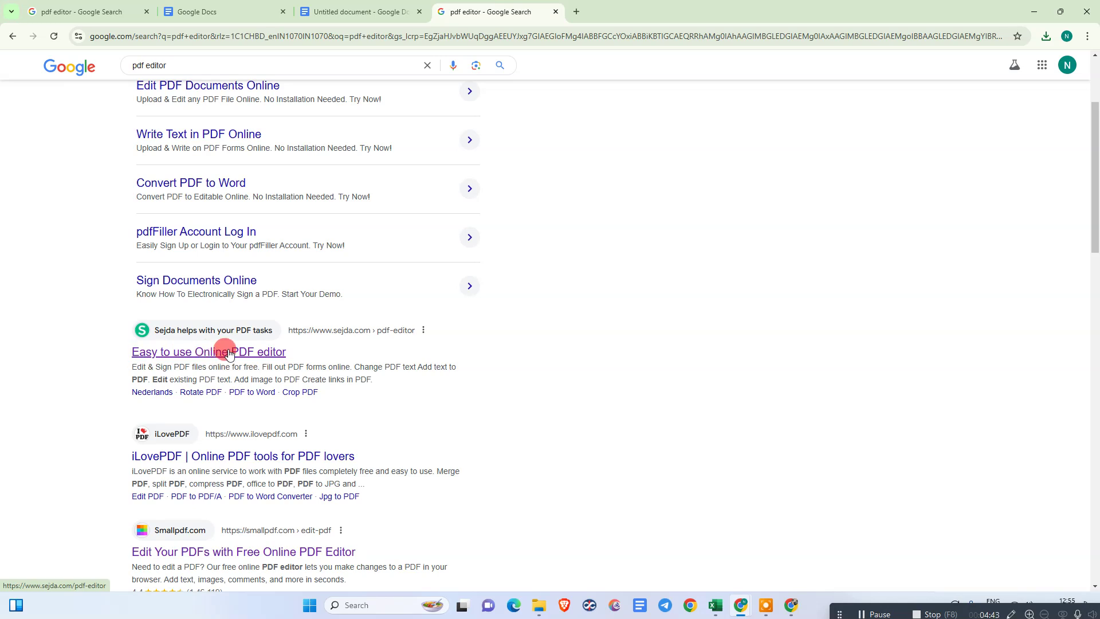
scroll(216, 155, "up", 3)
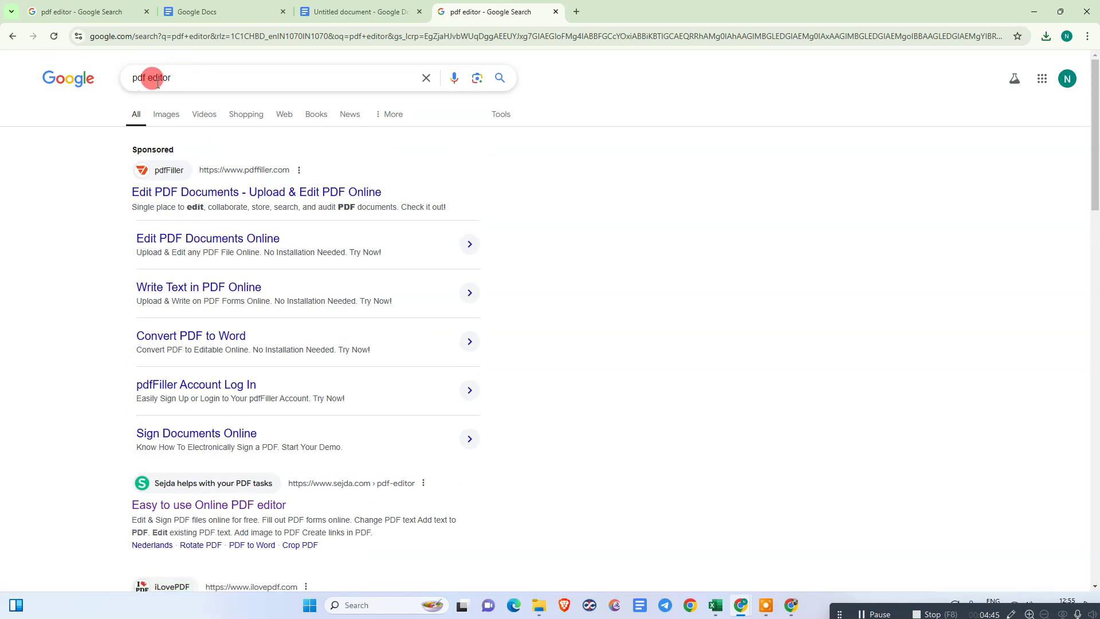
scroll(309, 343, "down", 5)
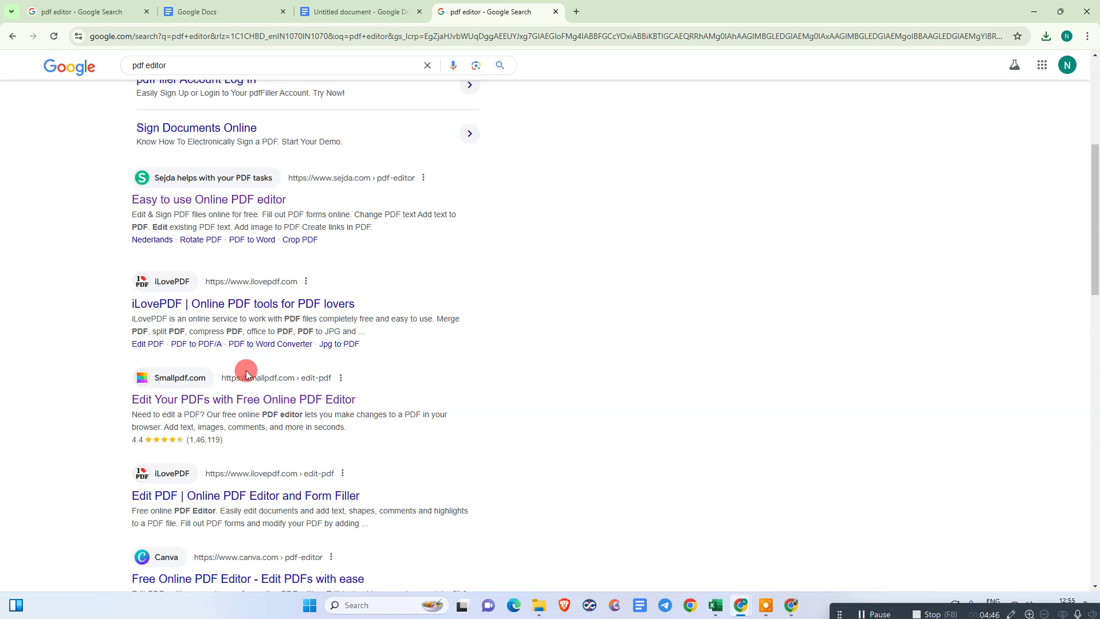
left_click(199, 199)
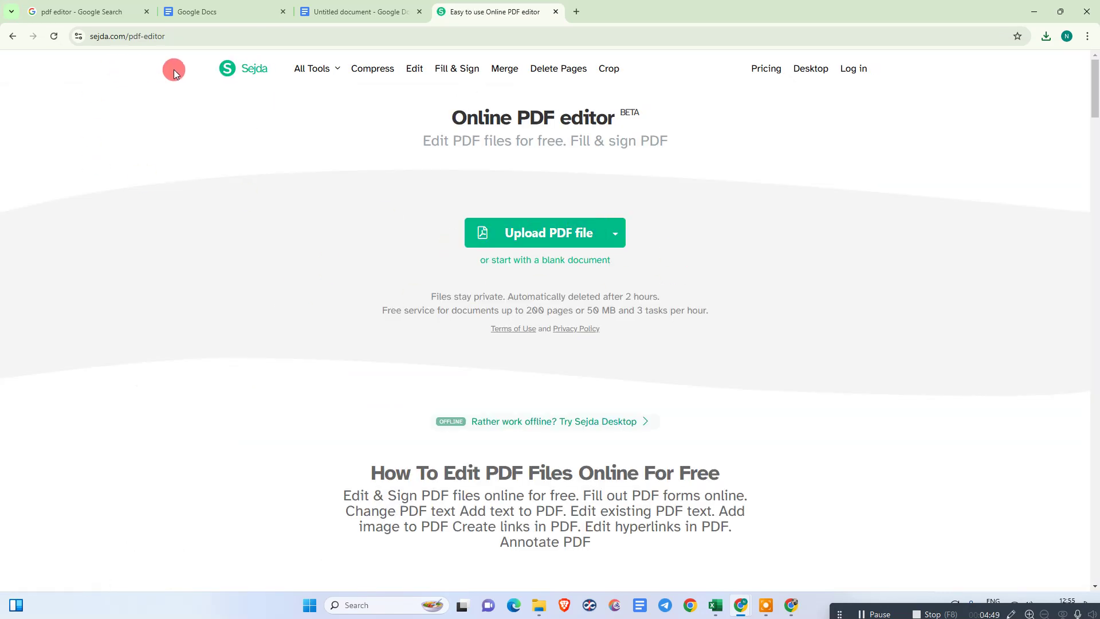
Step: Upload the 'netcast for 2' PDF into Sejda's online editor
left_click(525, 234)
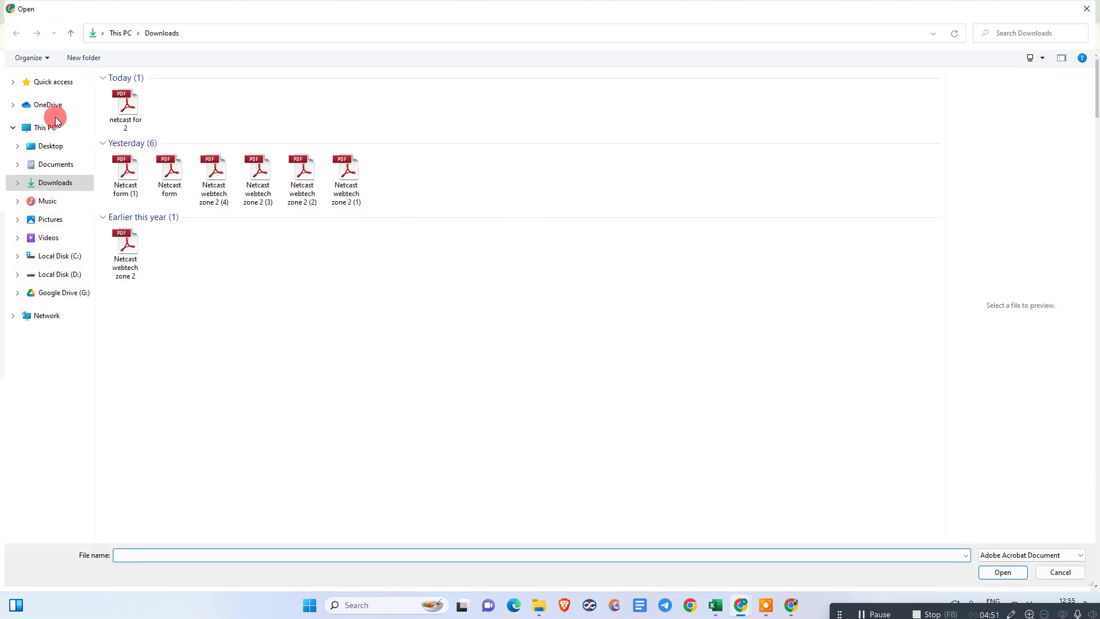
left_click(119, 111)
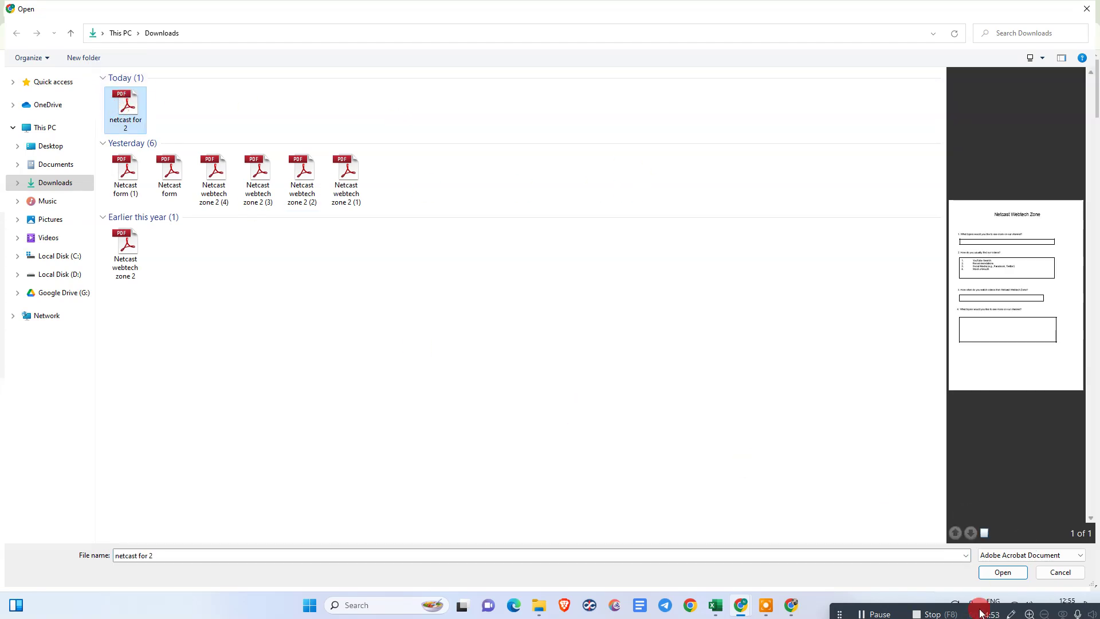
left_click(1003, 572)
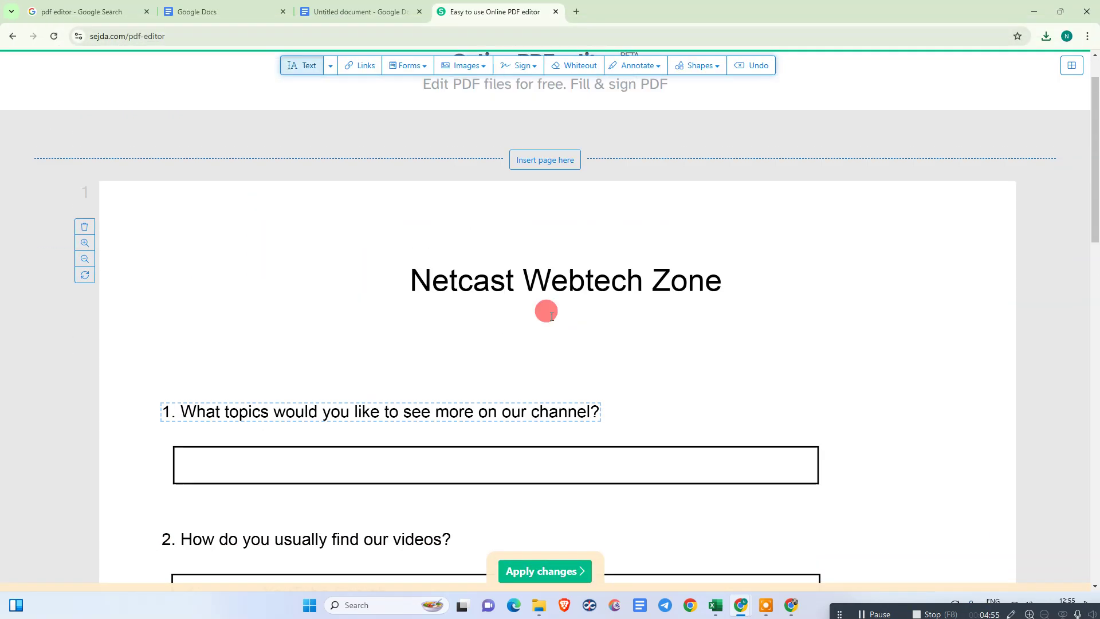
scroll(545, 309, "down", 6)
scroll(499, 325, "down", 10)
scroll(500, 325, "up", 9)
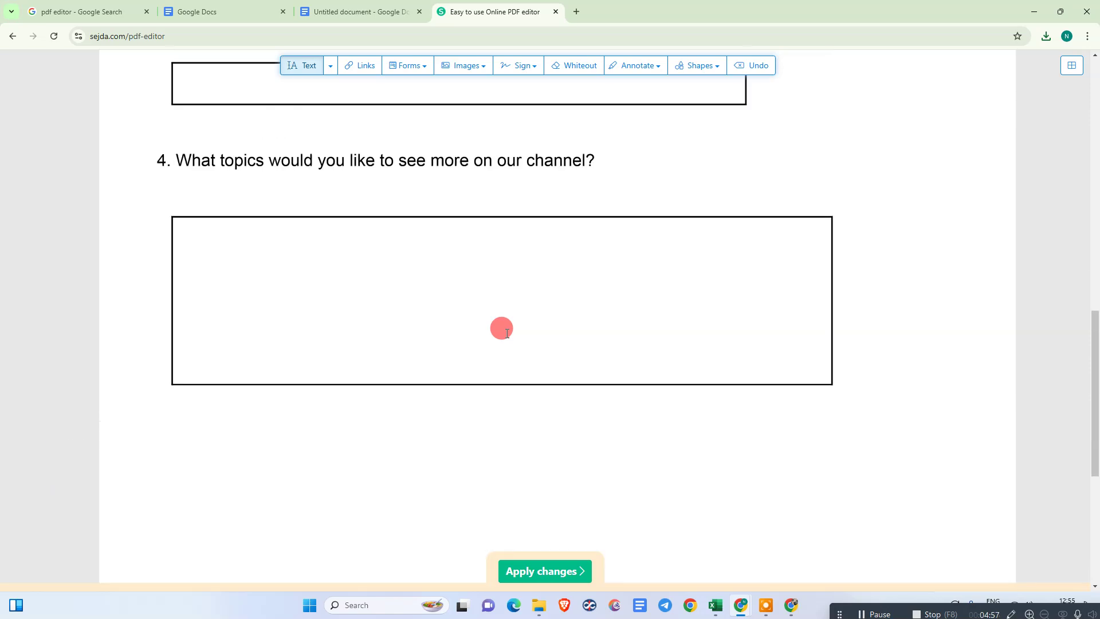
scroll(502, 329, "up", 9)
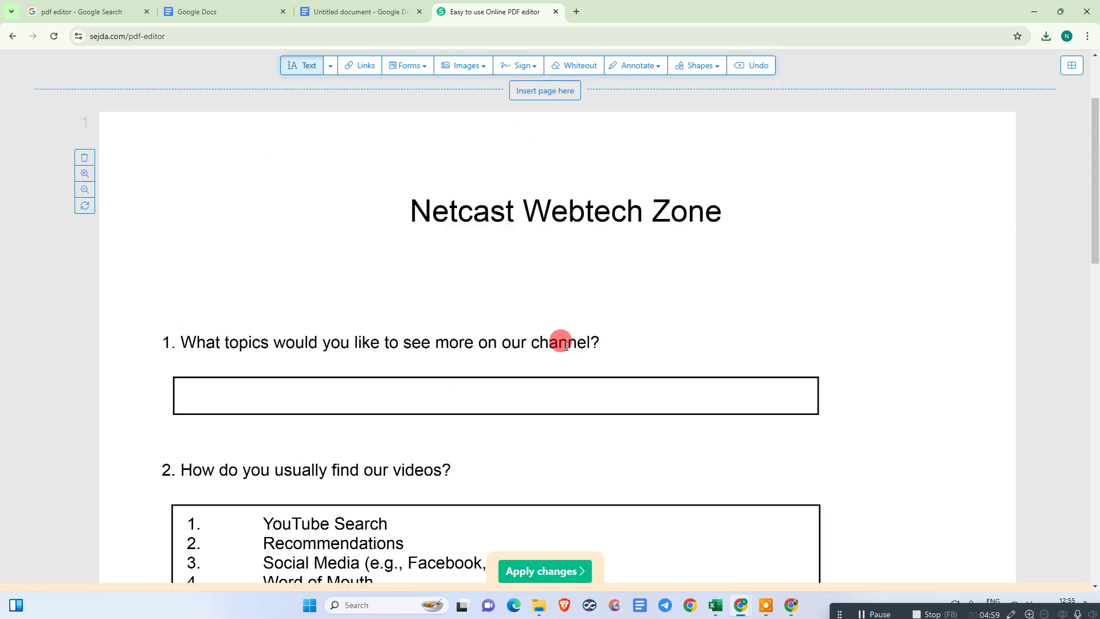
Step: Add a text form field in Question 1's answer box and resize it to fit the box
left_click(411, 132)
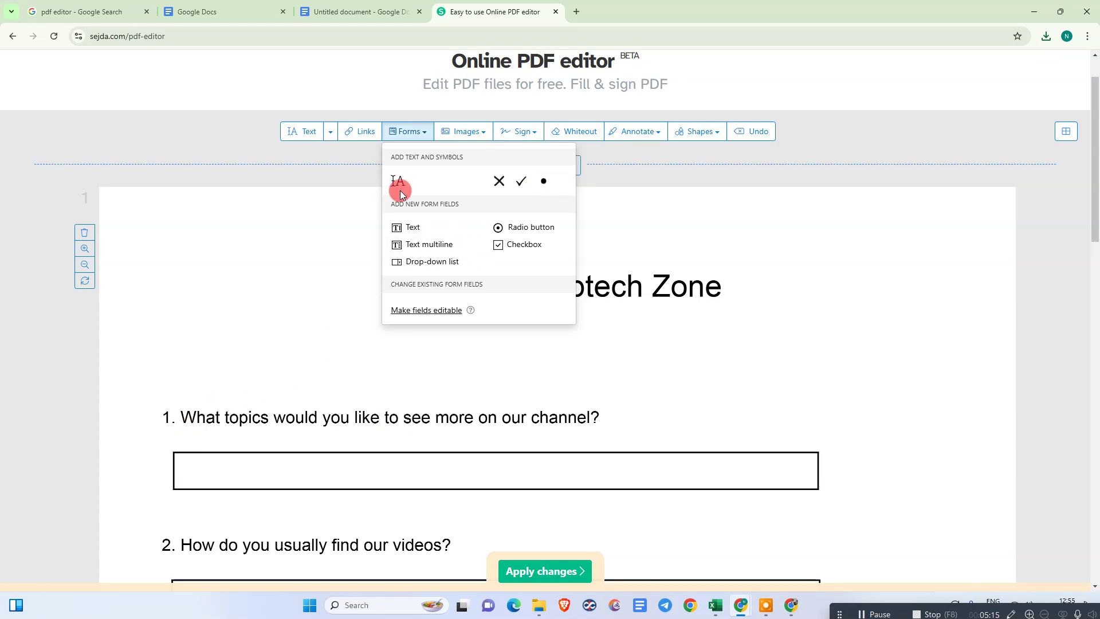
left_click(414, 230)
scroll(241, 430, "down", 3)
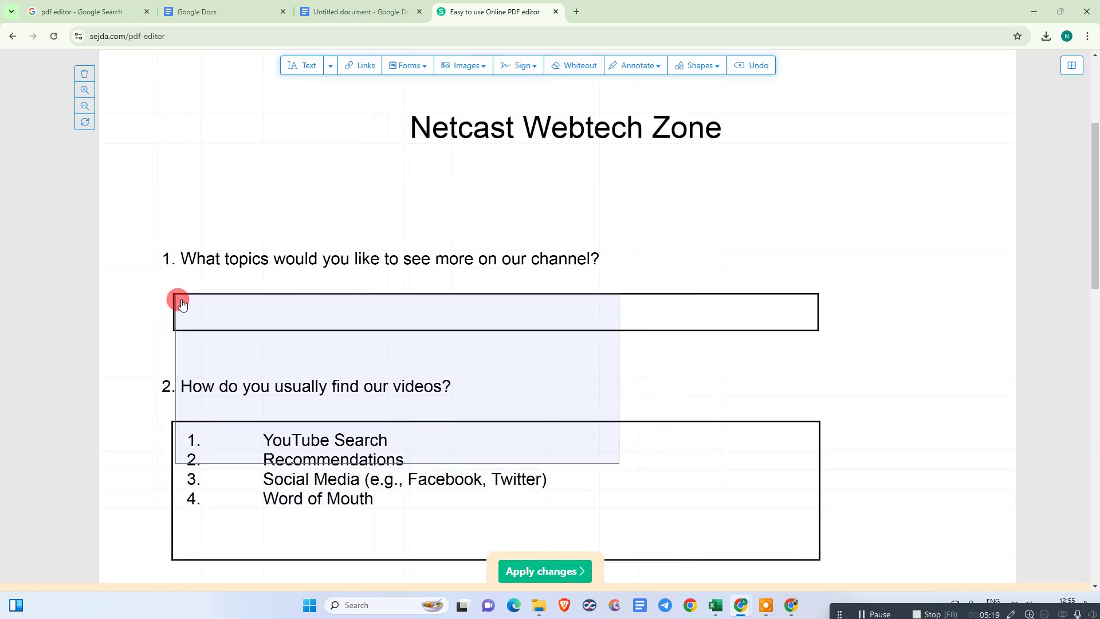
left_click(178, 299)
left_click_drag(398, 465, 394, 356)
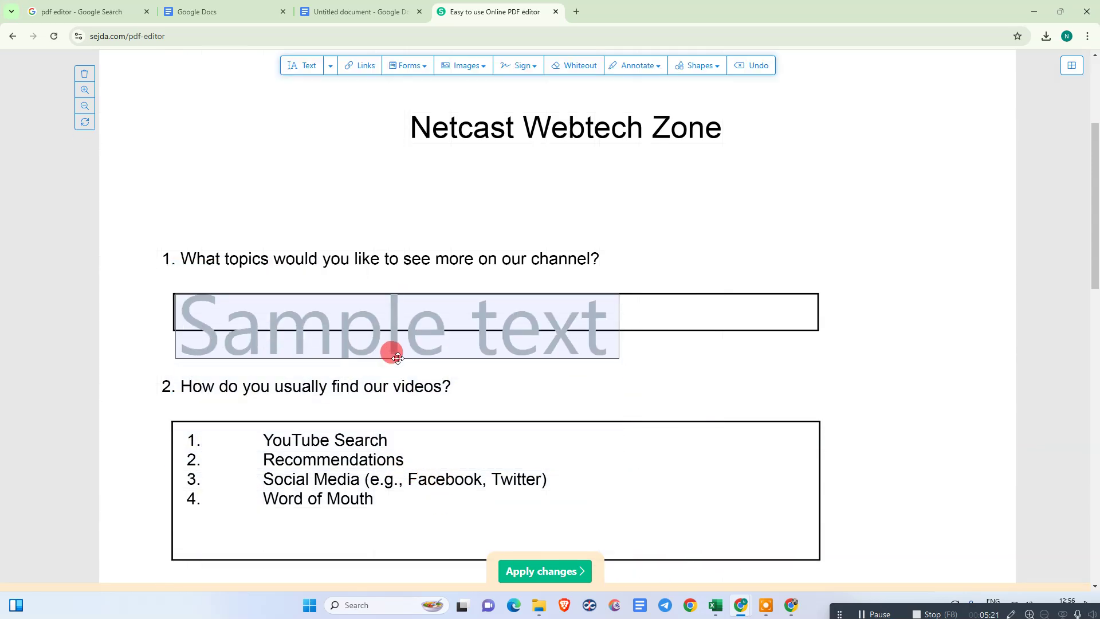
left_click(638, 123)
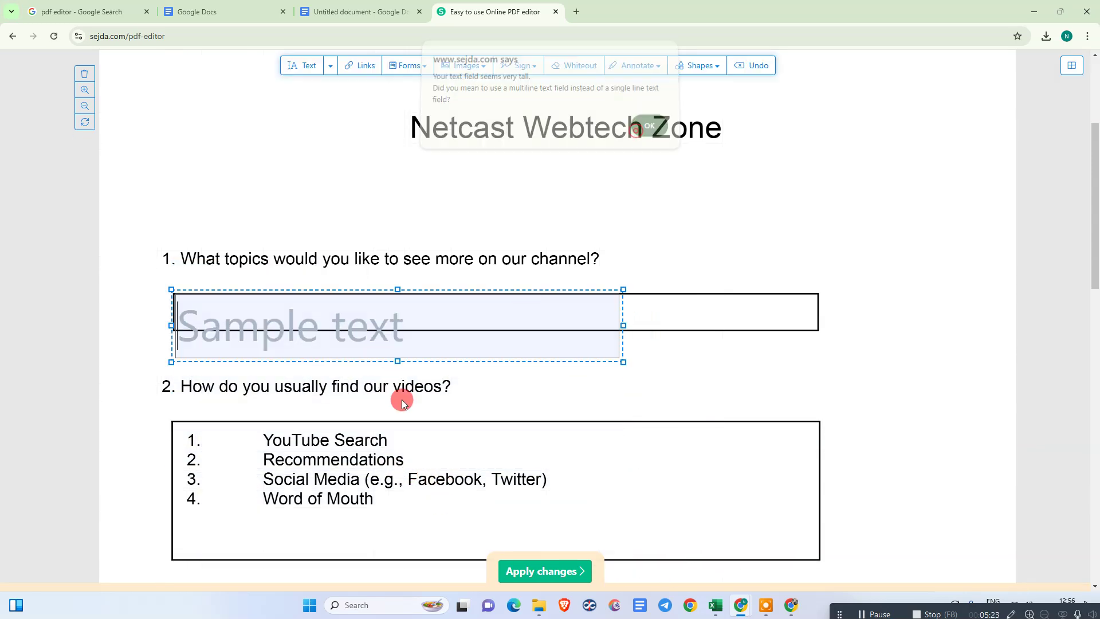
left_click_drag(398, 360, 400, 321)
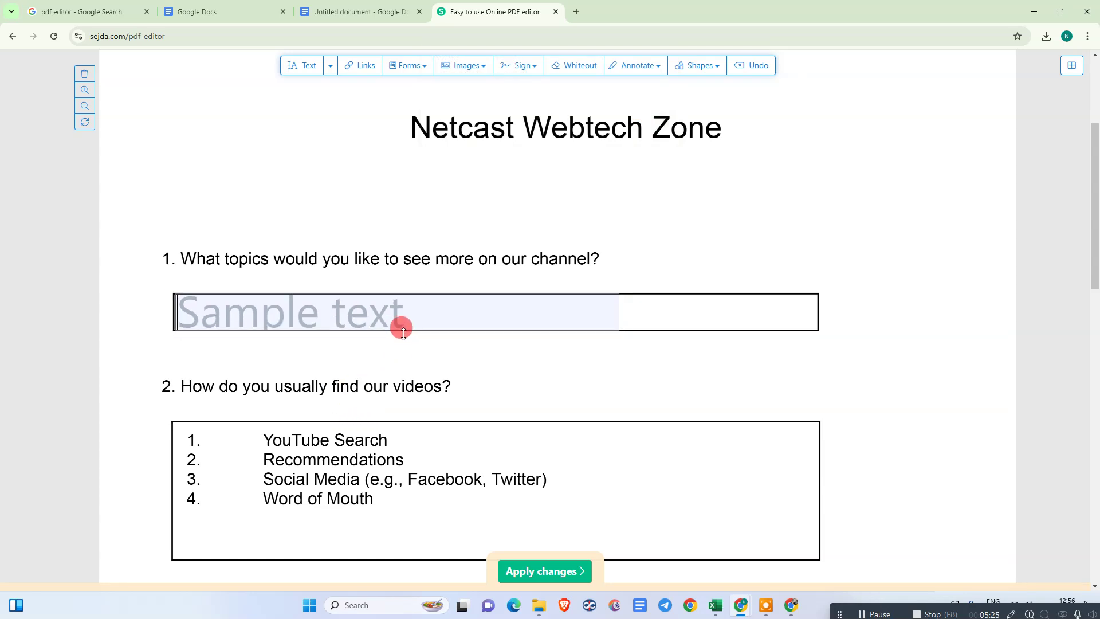
left_click_drag(623, 311, 810, 306)
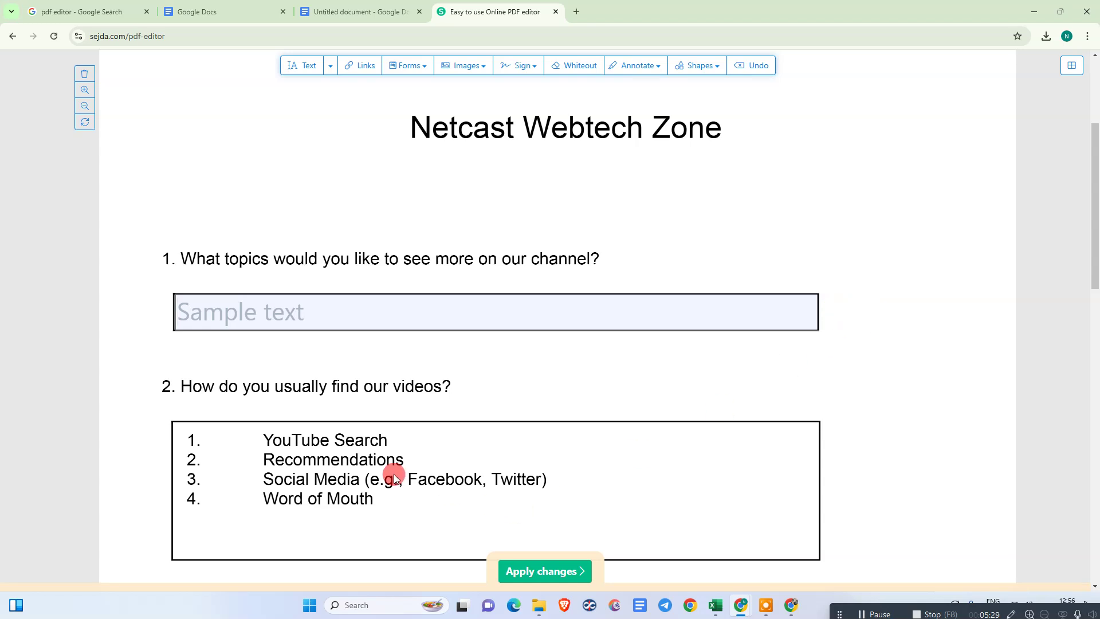
scroll(550, 363, "up", 3)
scroll(204, 364, "down", 3)
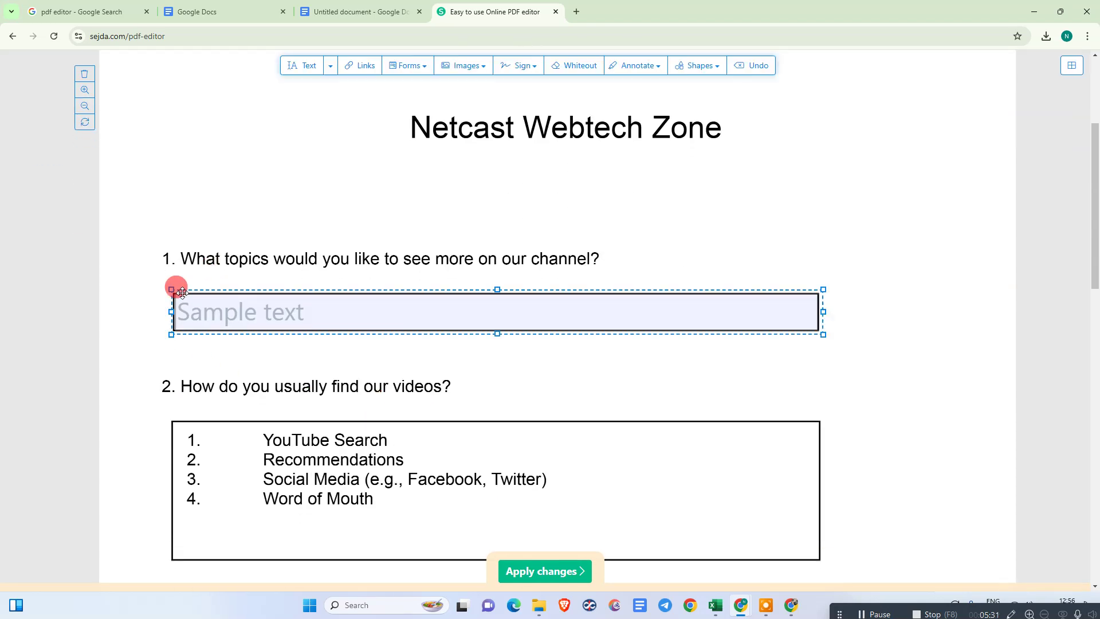
scroll(429, 214, "up", 3)
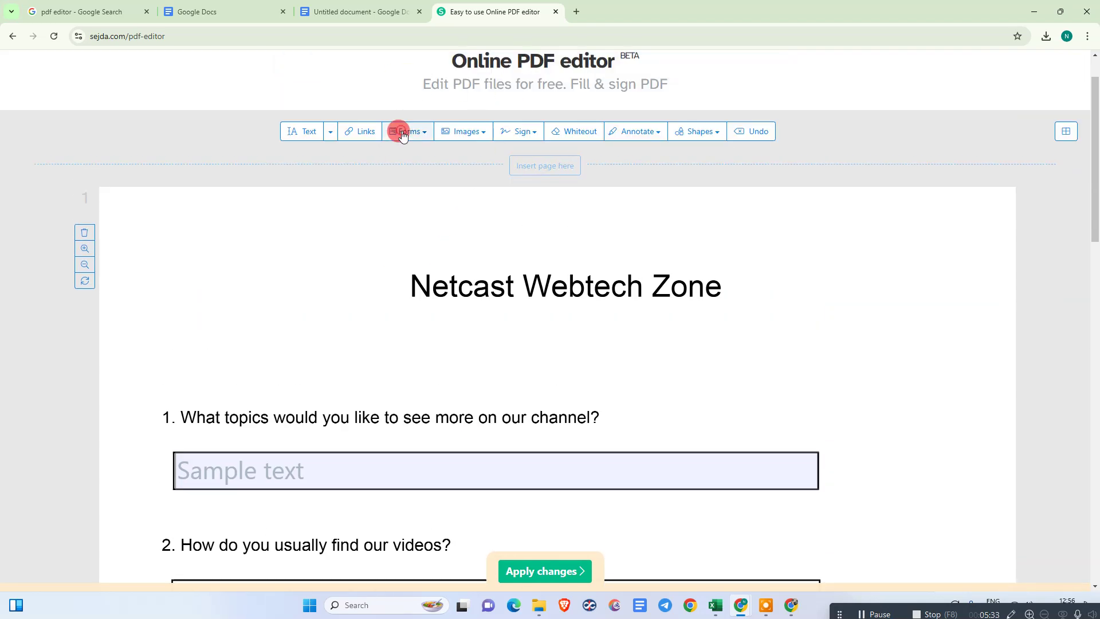
Step: Add a checkbox beside YouTube Search and place a copy beside Recommendations
left_click(402, 133)
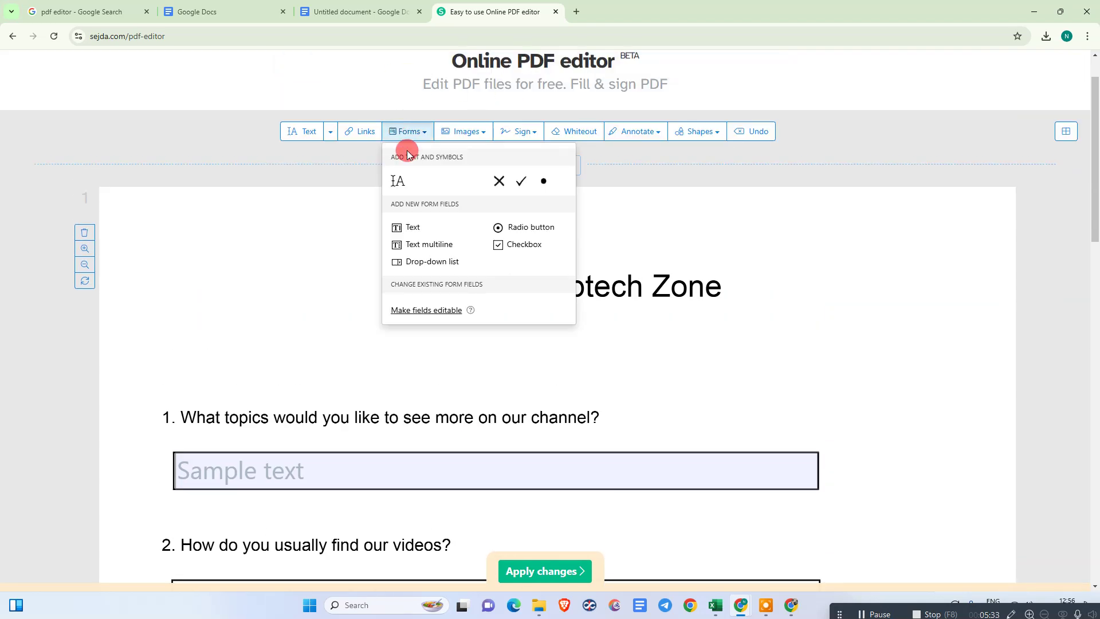
left_click(514, 245)
scroll(277, 347, "down", 6)
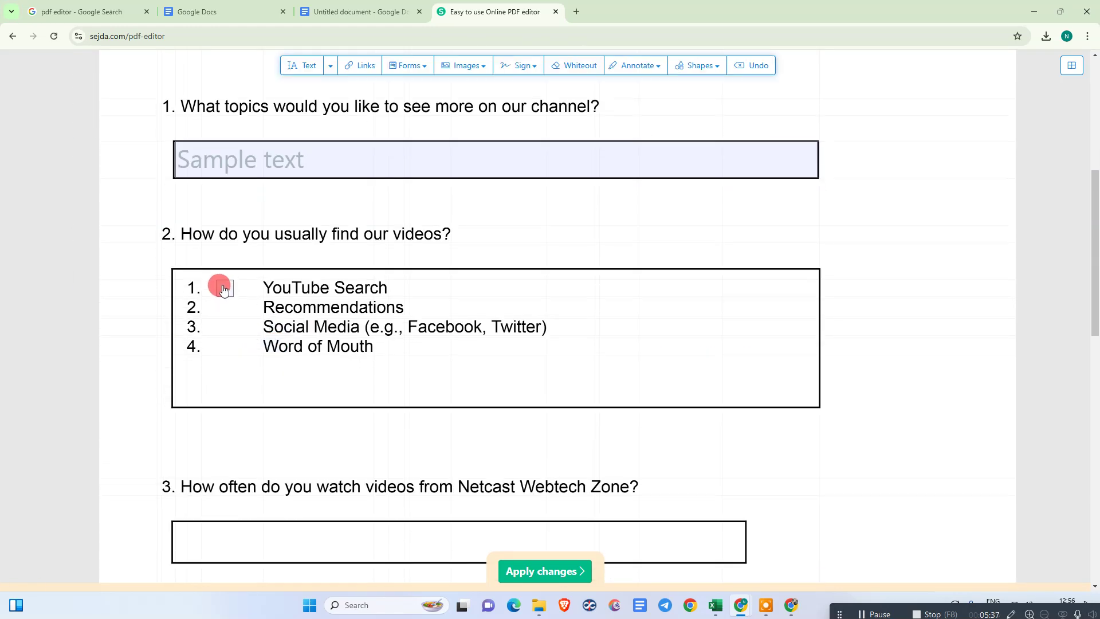
left_click(224, 289)
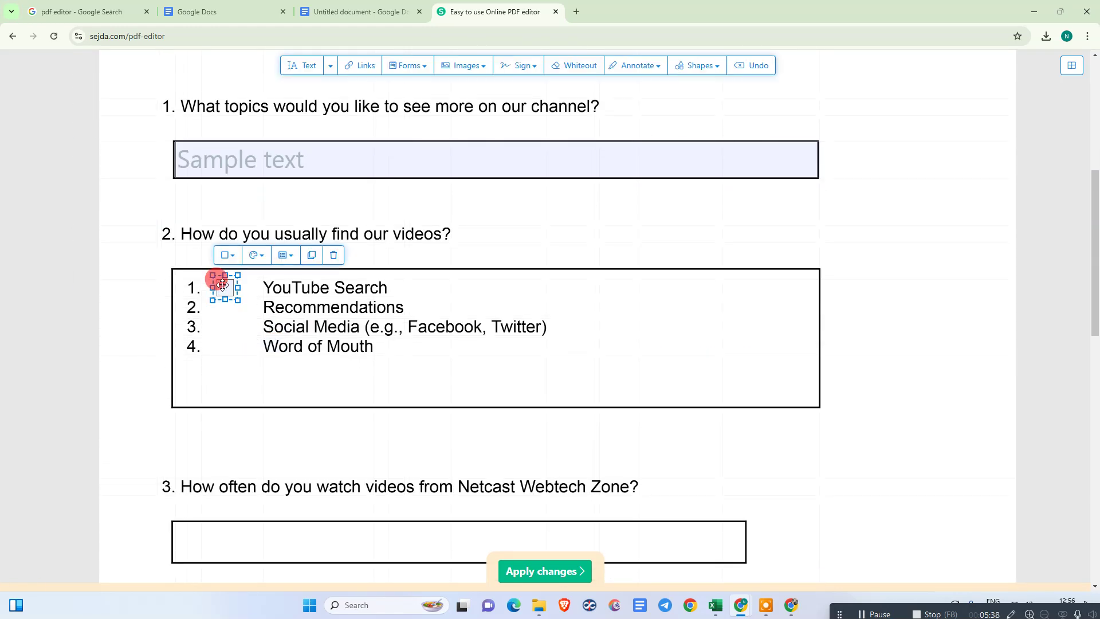
left_click(312, 255)
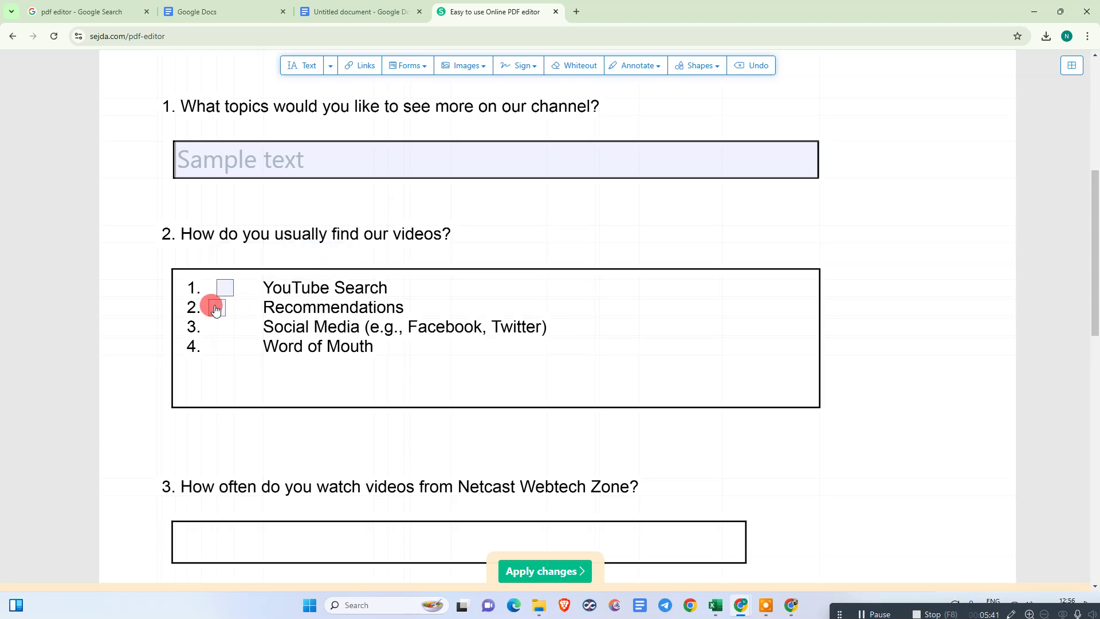
left_click_drag(220, 312, 220, 310)
left_click(222, 310)
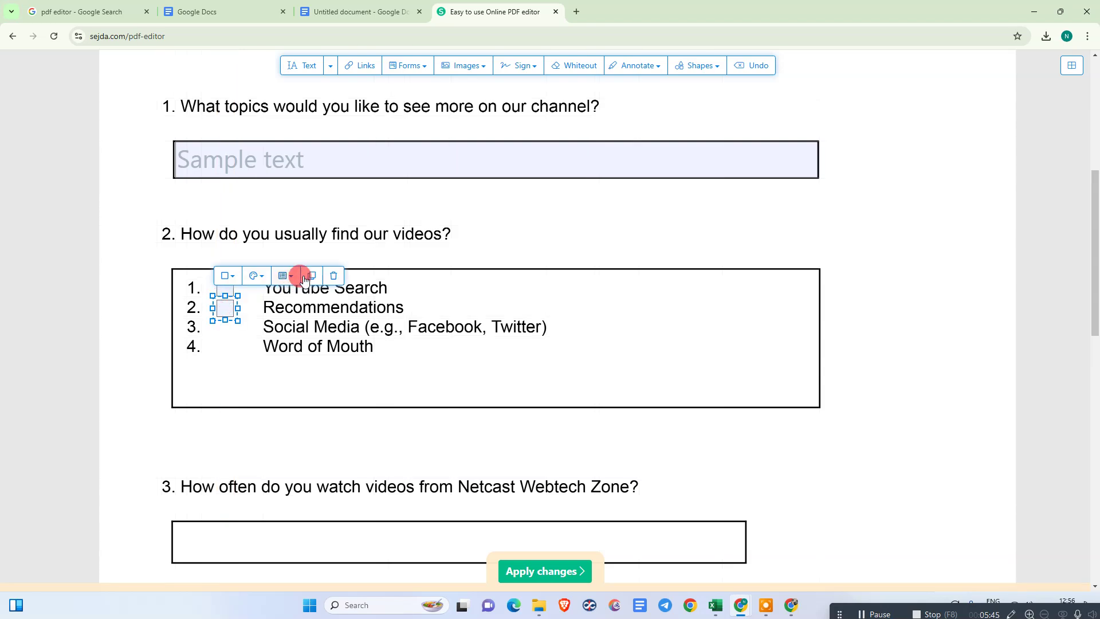
Step: Copy checkboxes beside Social Media and Word of Mouth, aligned with the others
left_click(303, 286)
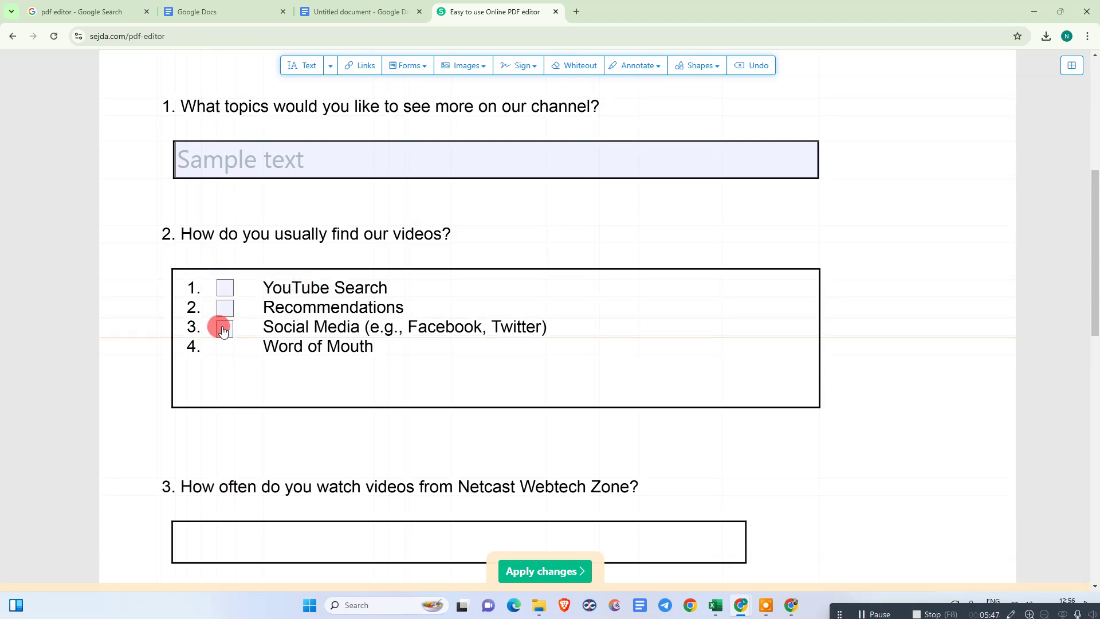
left_click(222, 326)
left_click(304, 295)
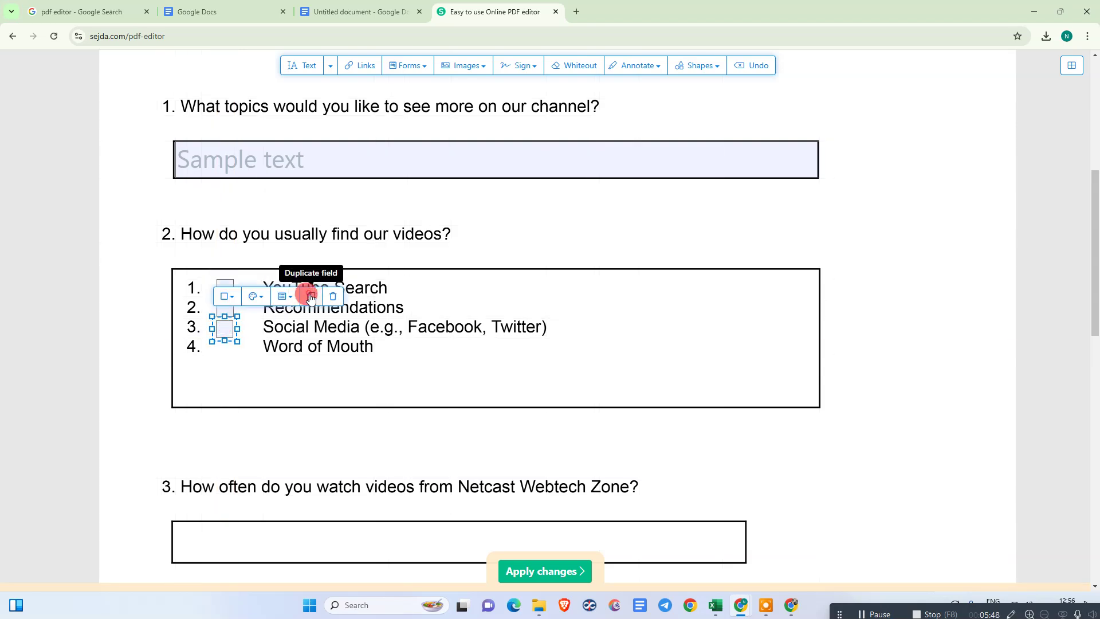
left_click(222, 349)
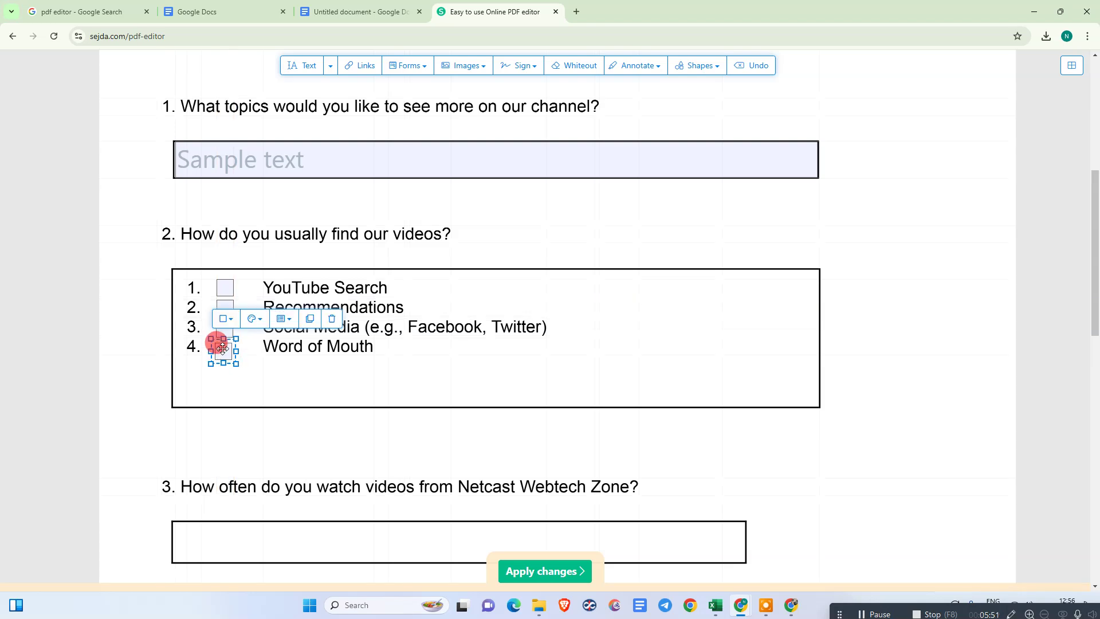
left_click_drag(223, 351, 224, 351)
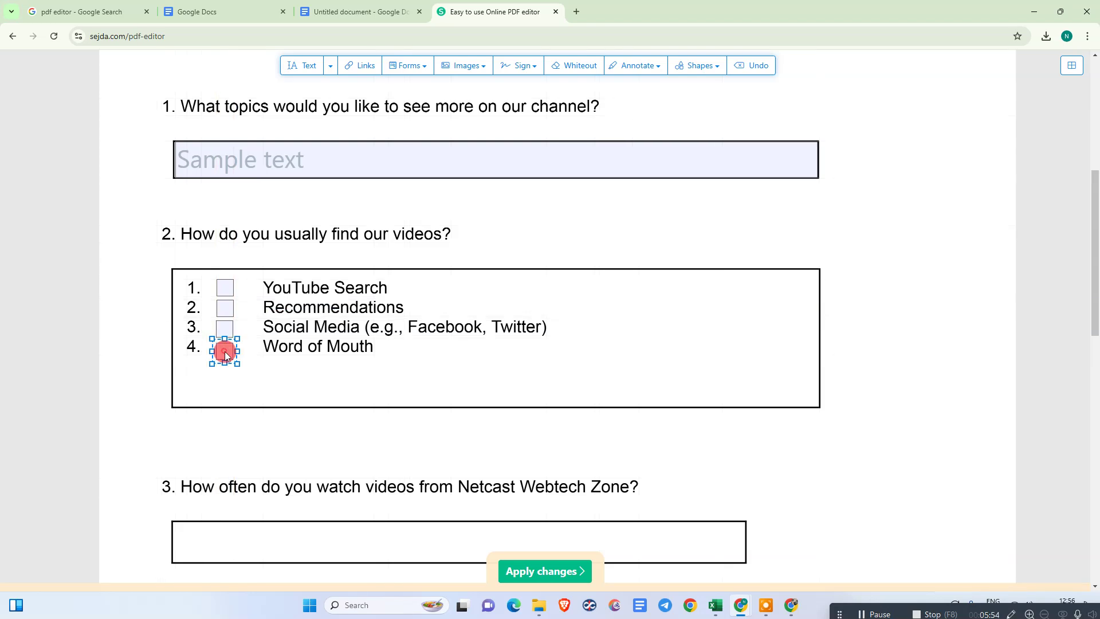
left_click(227, 288)
left_click(290, 256)
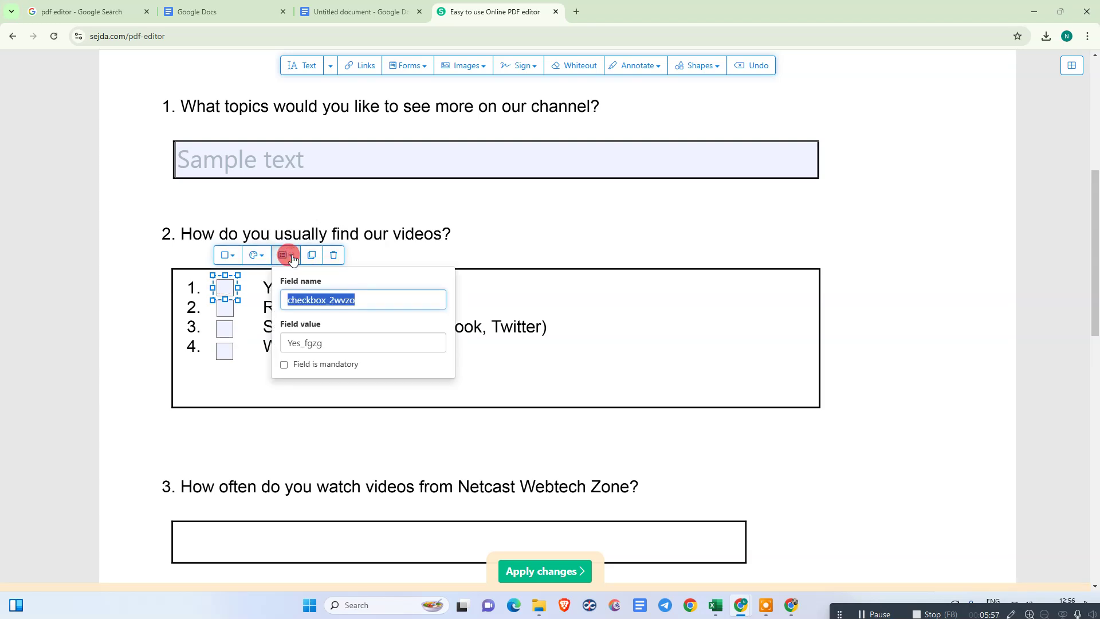
left_click(257, 255)
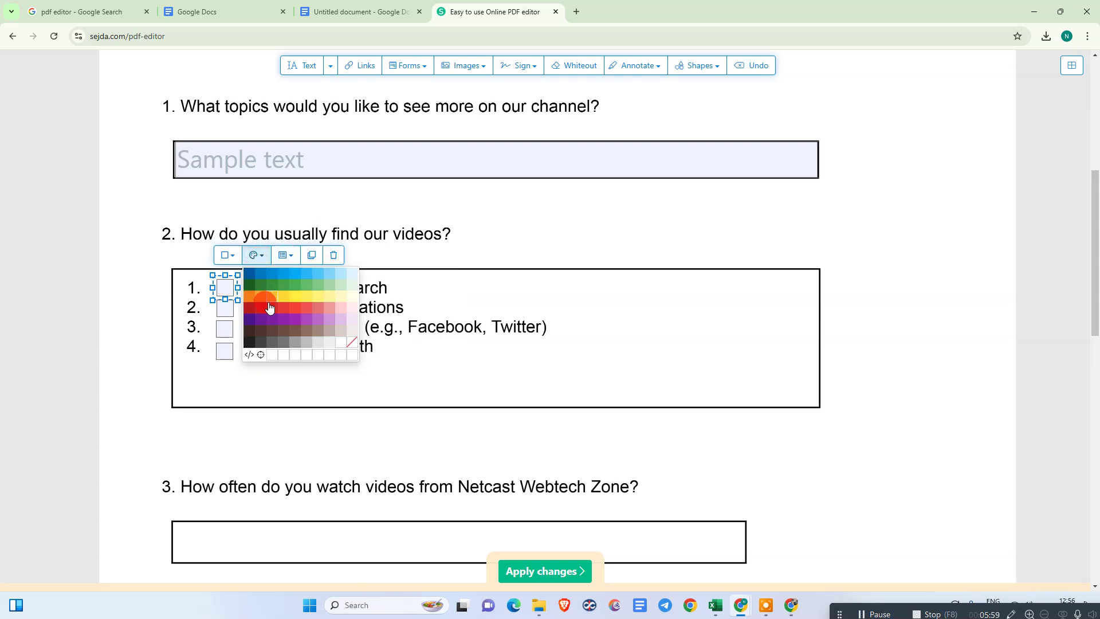
left_click(263, 299)
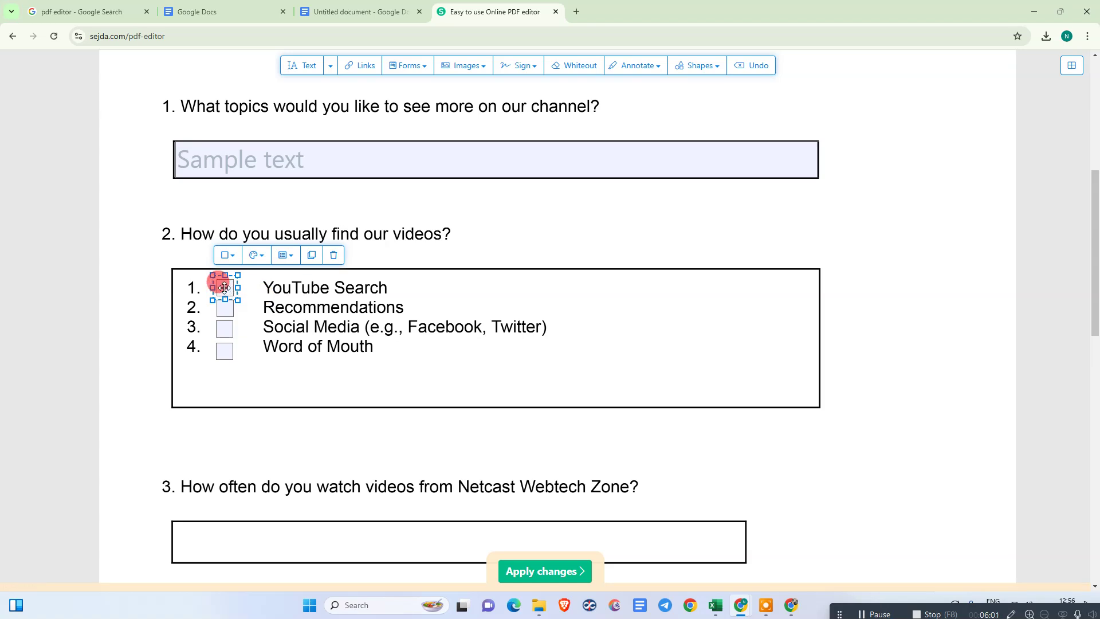
left_click(256, 255)
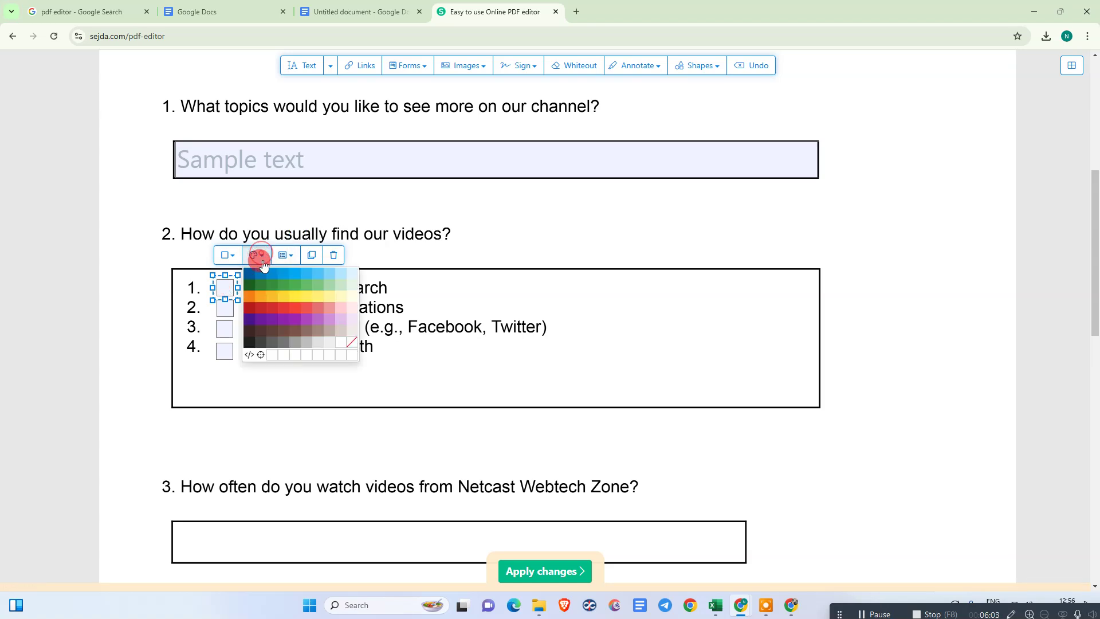
left_click(277, 298)
left_click(228, 255)
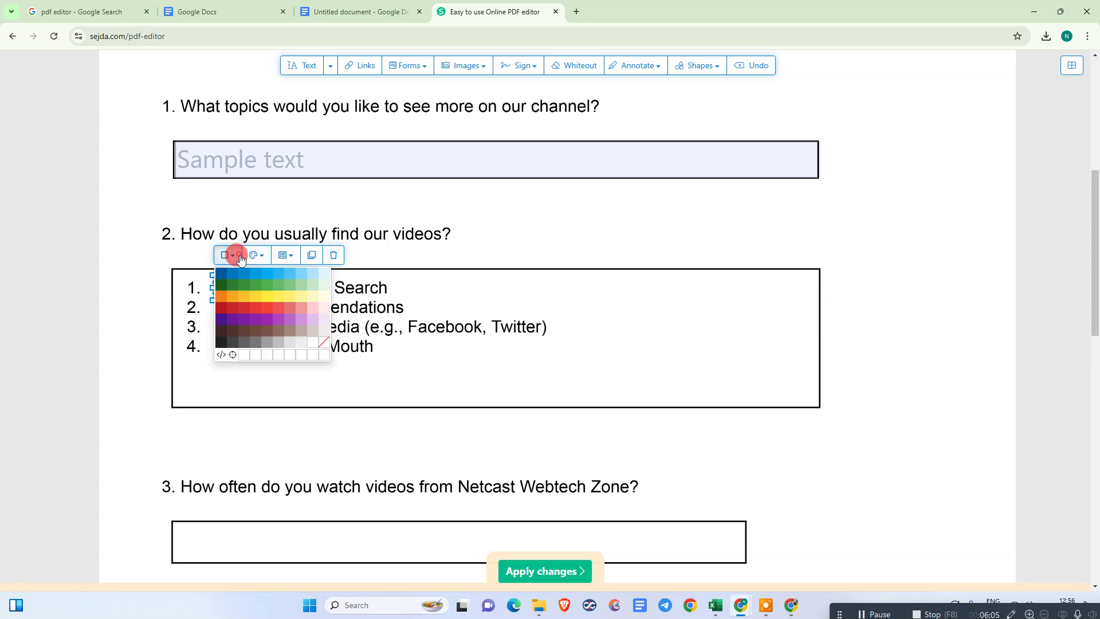
left_click(228, 307)
left_click(434, 308)
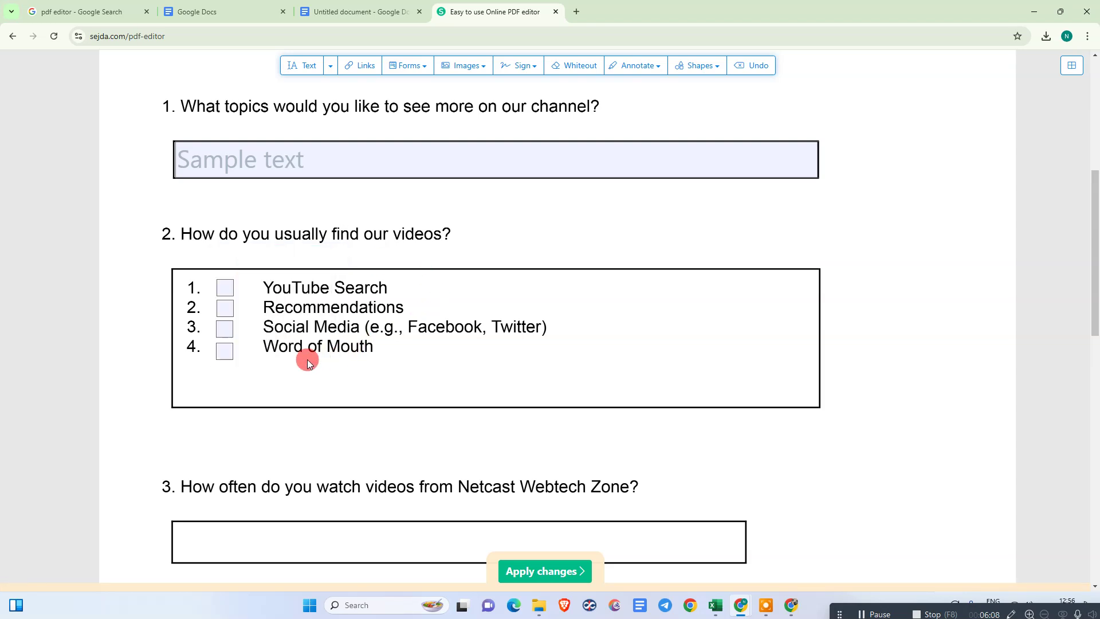
left_click(223, 287)
left_click(227, 287)
left_click_drag(227, 287, 212, 295)
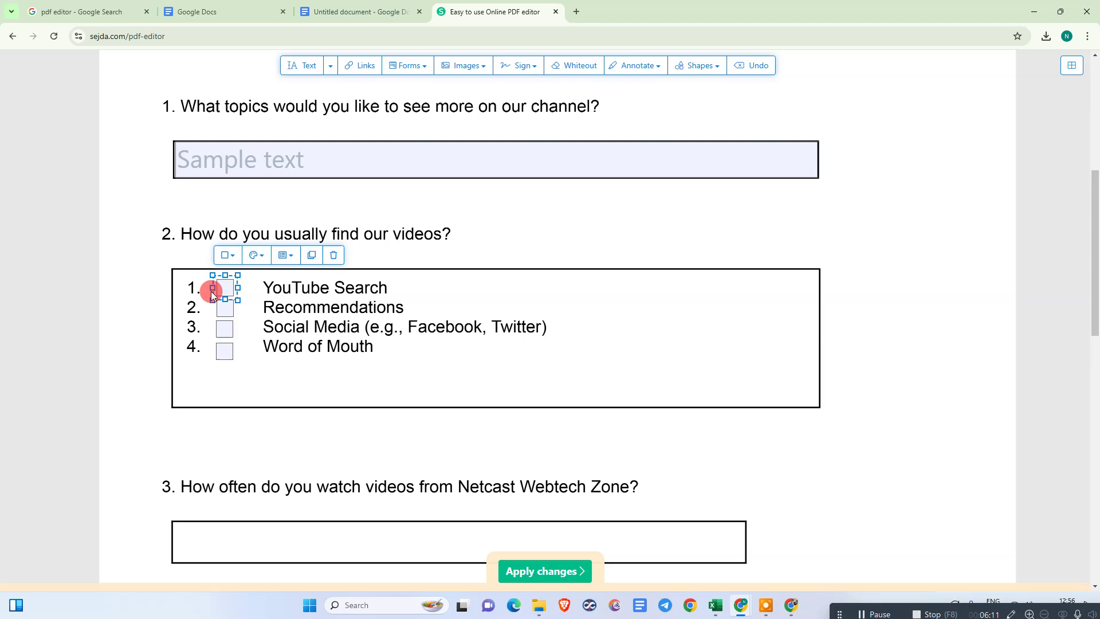
Step: Place a drop-down list field in question 3's answer box
scroll(259, 390, "down", 3)
left_click(249, 384)
scroll(249, 381, "down", 3)
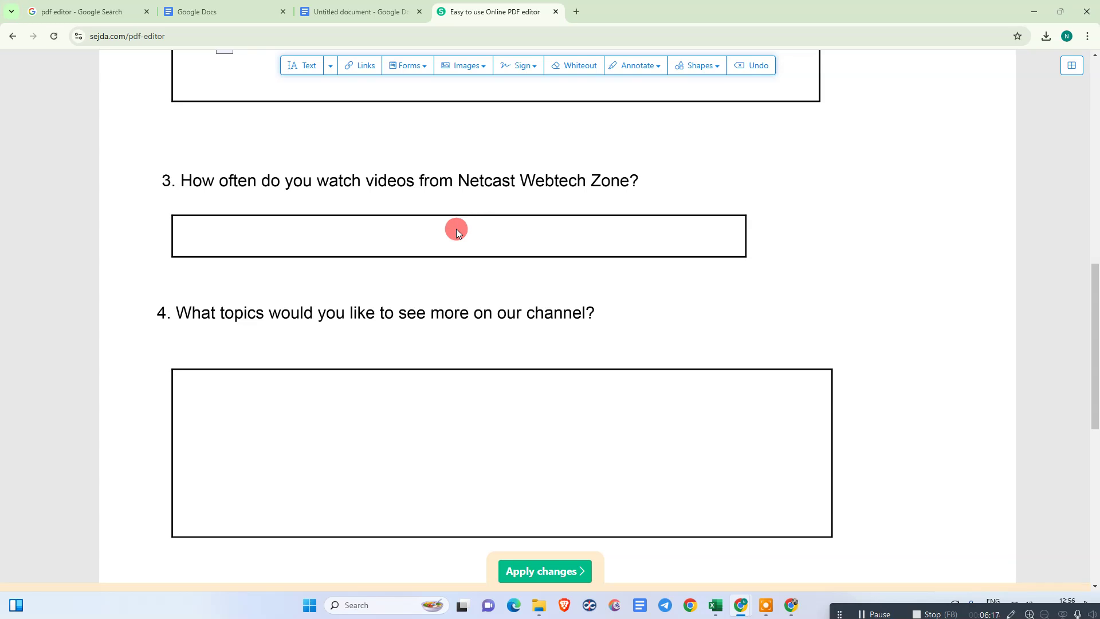
left_click(404, 65)
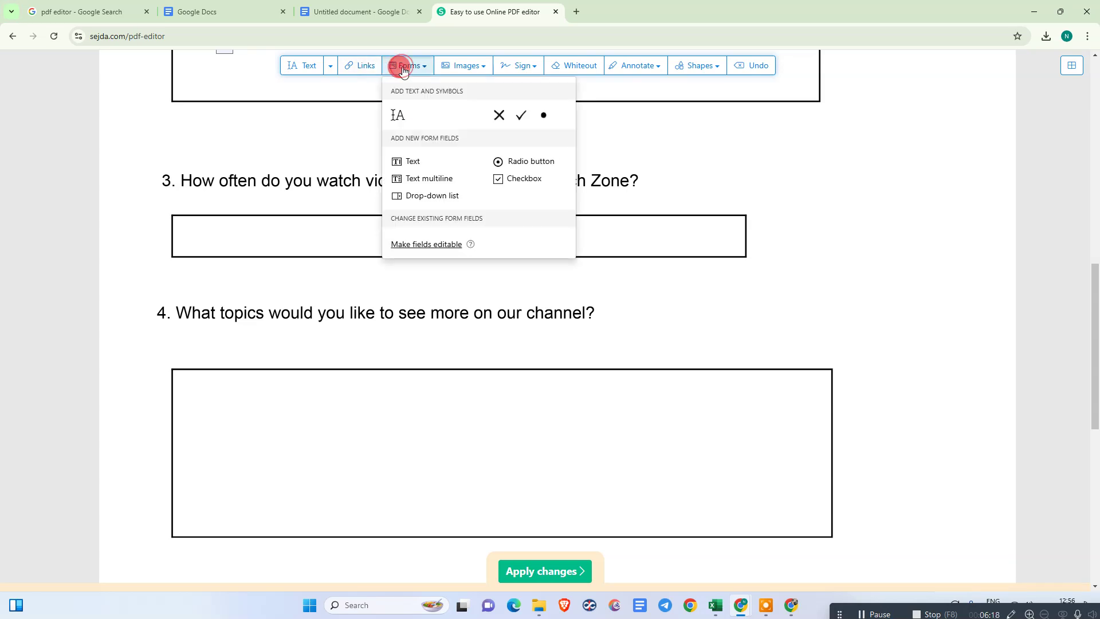
left_click(432, 201)
left_click(173, 219)
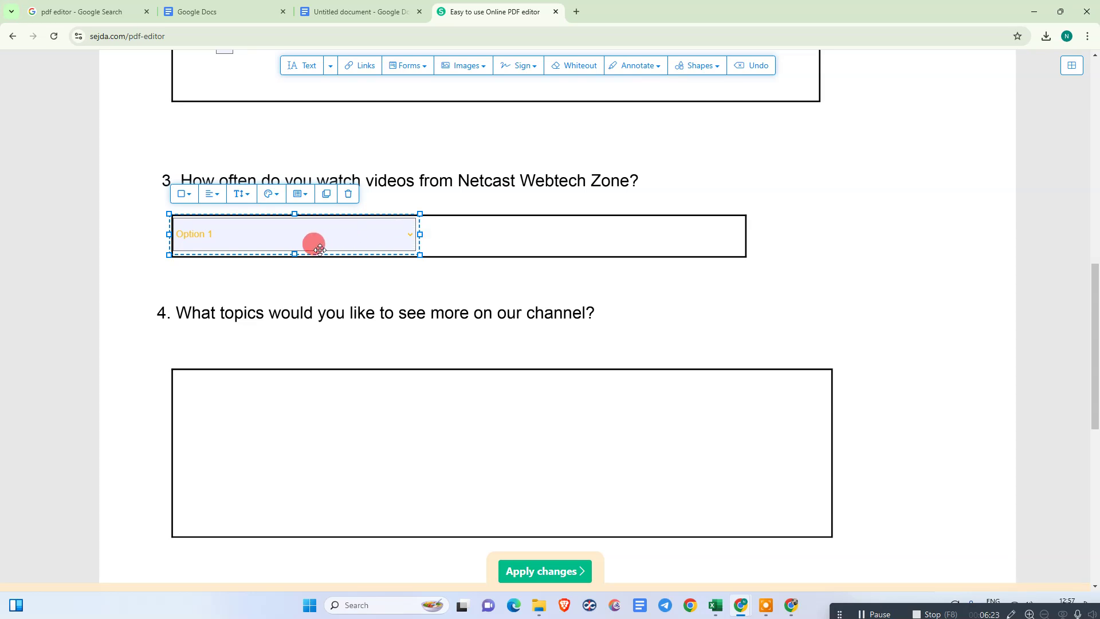
Step: Name the field netcast and set its options to Daily and weekly
left_click(299, 194)
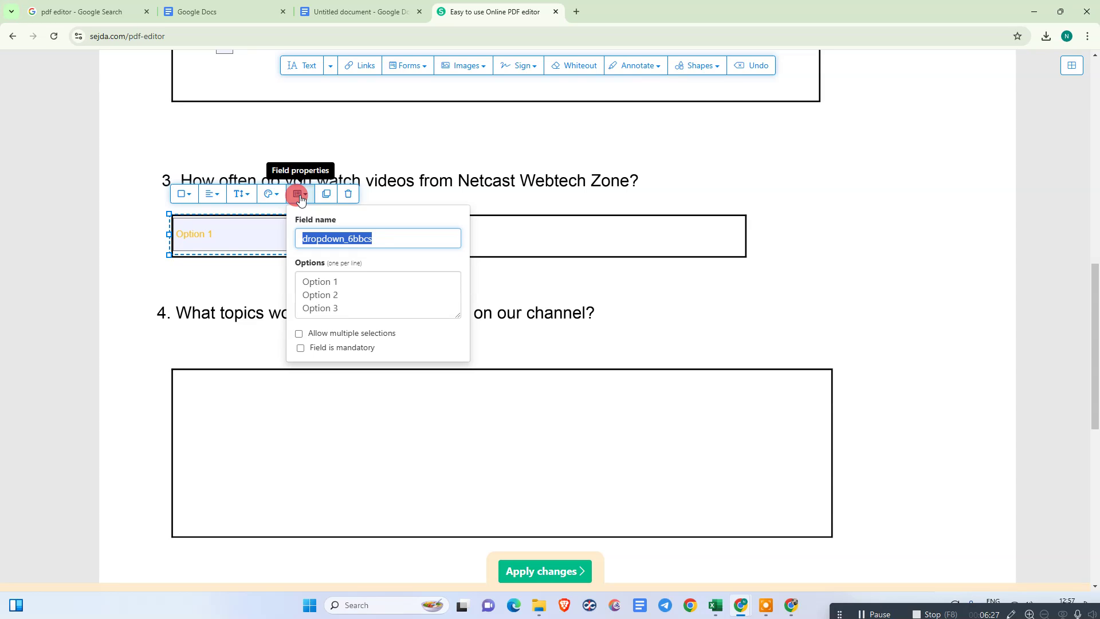
left_click_drag(400, 243, 312, 244)
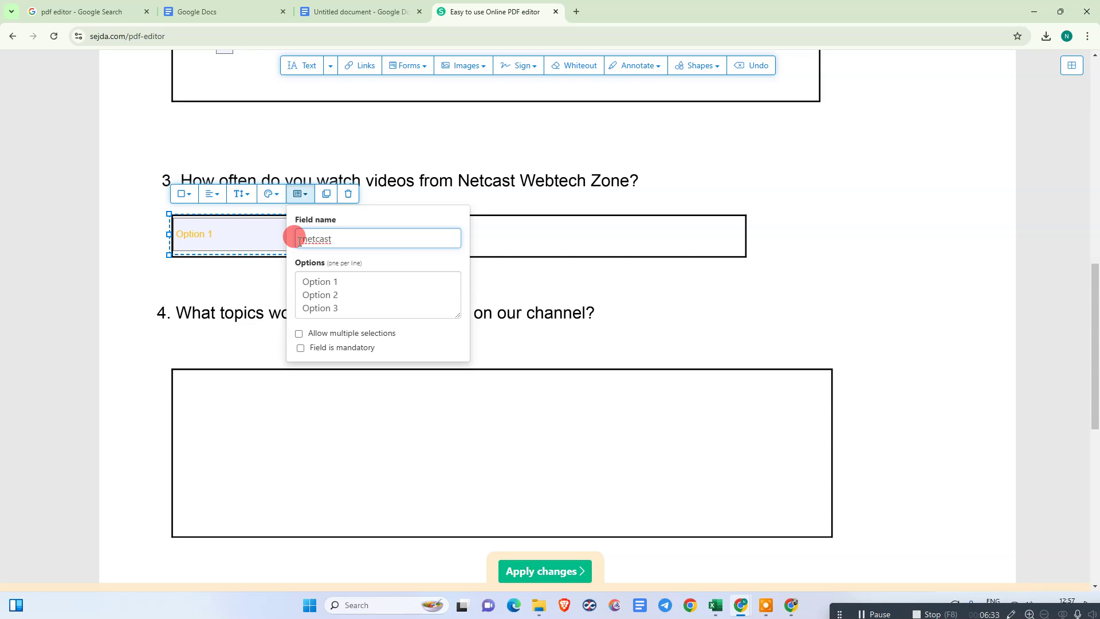
left_click(341, 282)
left_click_drag(339, 280, 297, 280)
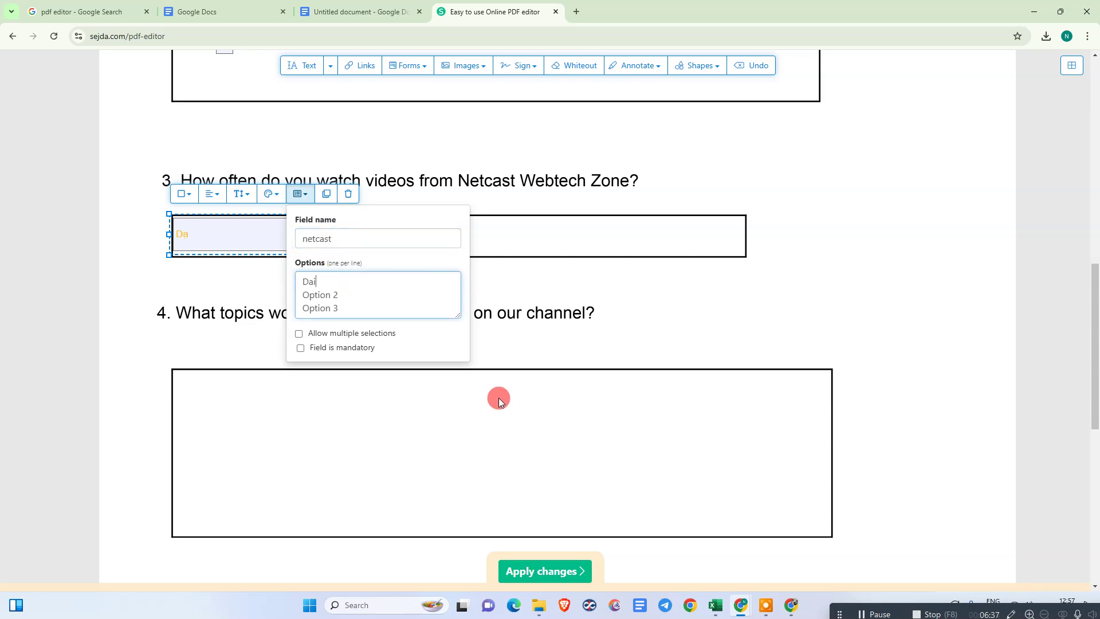
type("Daily")
left_click_drag(344, 294, 298, 294)
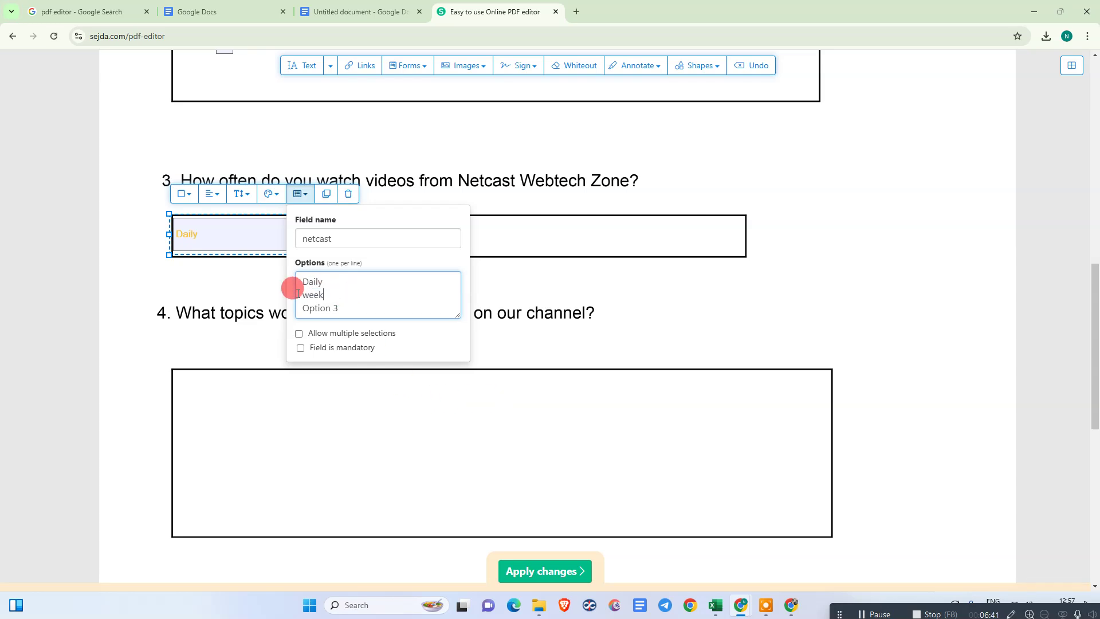
type("weekly")
left_click_drag(343, 308, 278, 309)
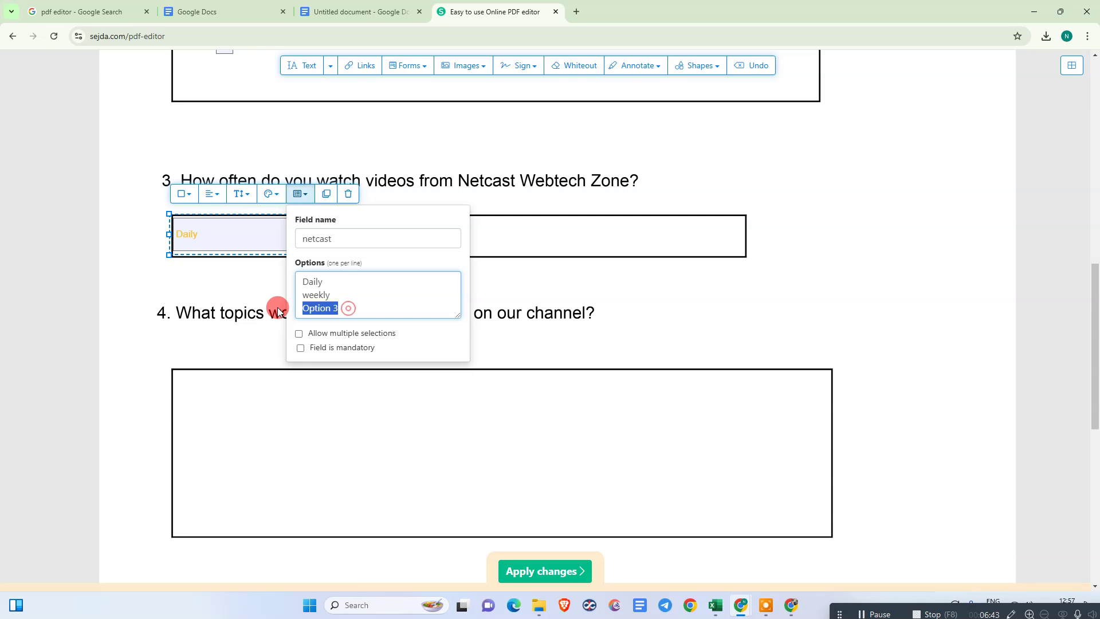
left_click(278, 311)
Step: Correct the third option to monthly, allow multiple selections and make the field mandatory
left_click(406, 238)
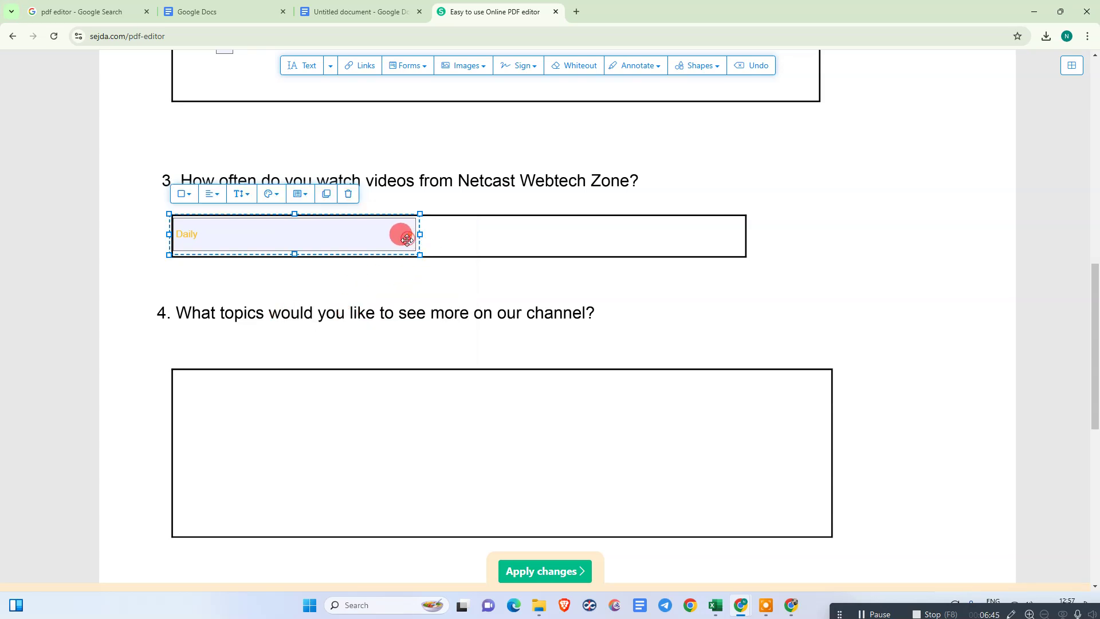
left_click(271, 194)
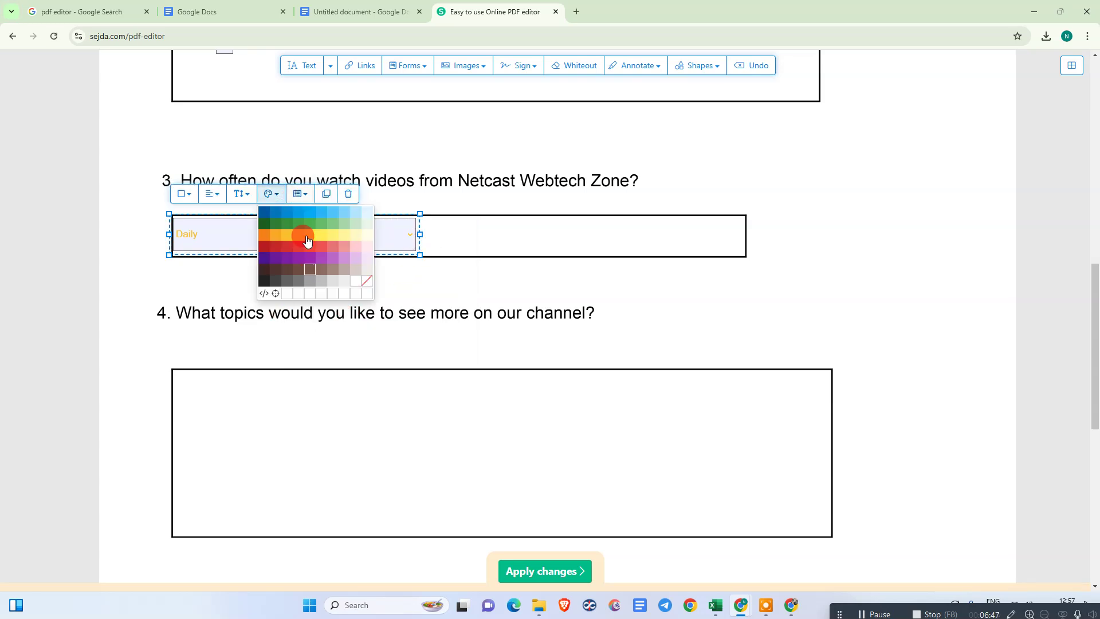
left_click(300, 194)
left_click_drag(341, 309, 300, 310)
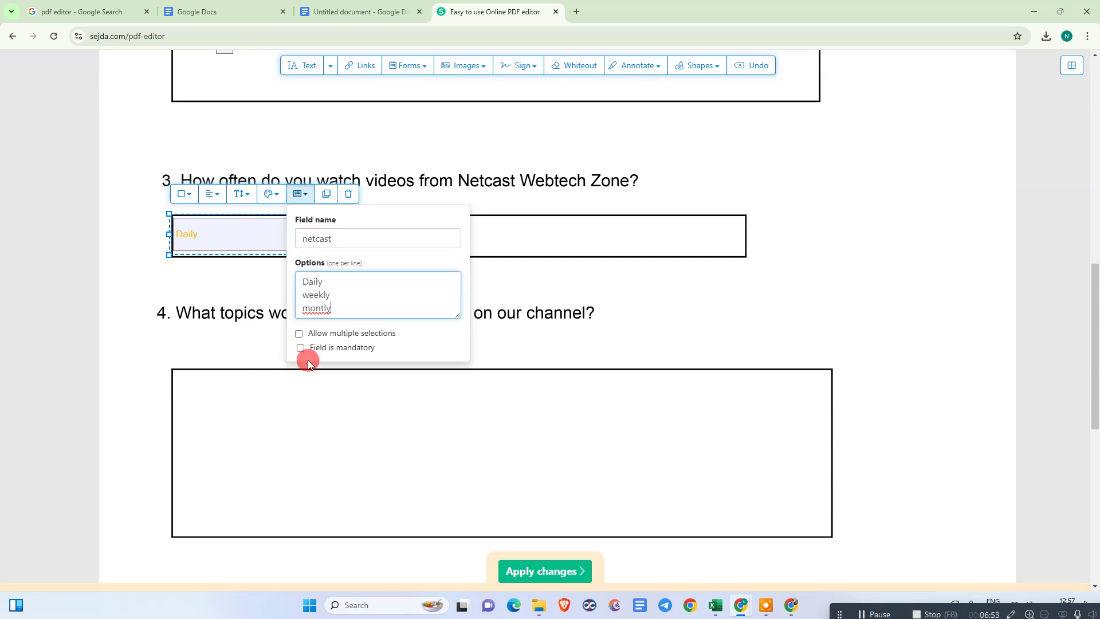
right_click(320, 310)
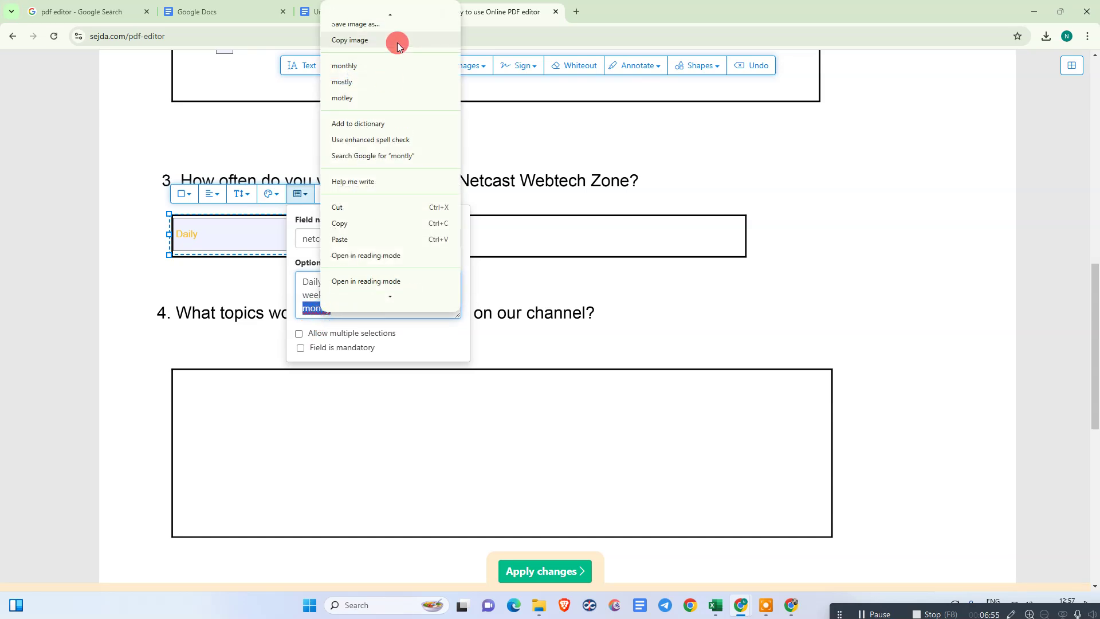
left_click(363, 65)
left_click(298, 333)
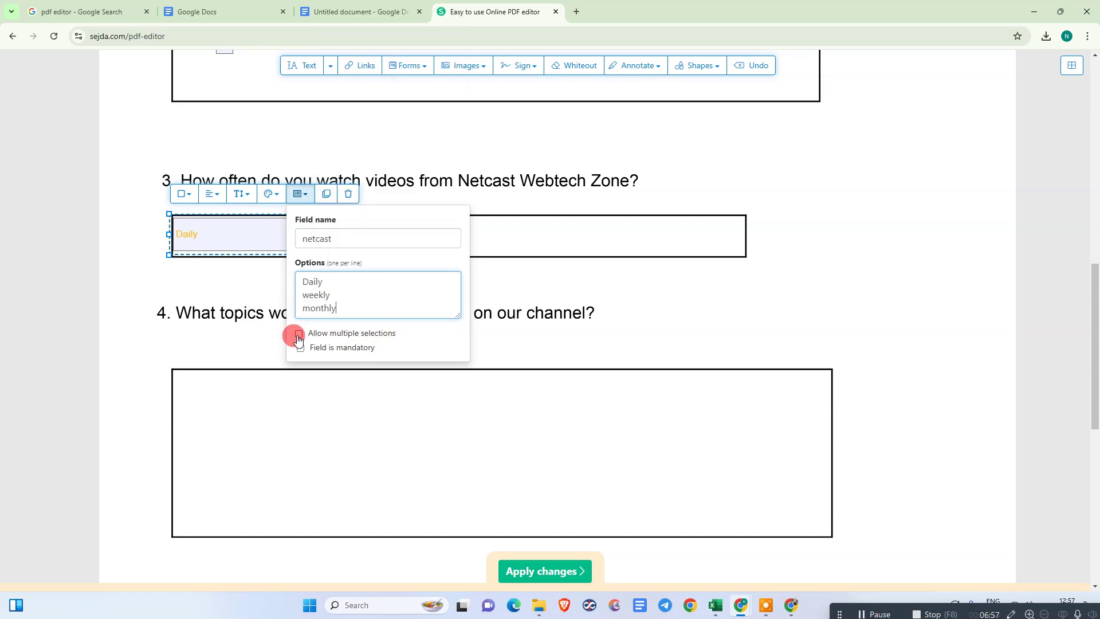
left_click(338, 348)
left_click(625, 320)
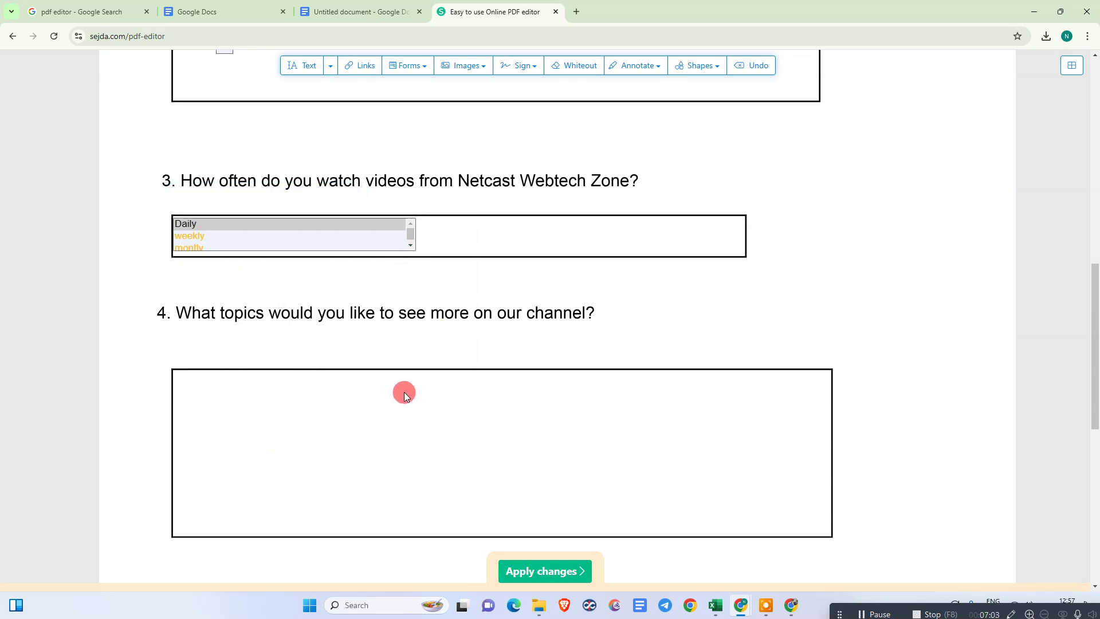
Step: Add a multiline text field at question 4's top-left and stretch it across the whole box
left_click(408, 67)
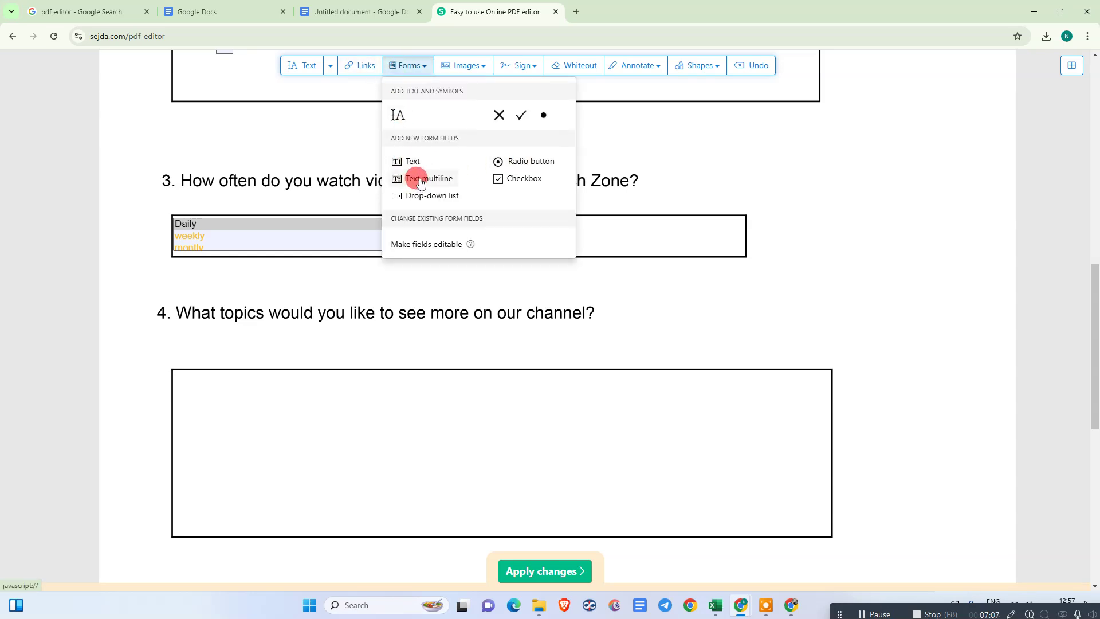
left_click(396, 161)
left_click(186, 385)
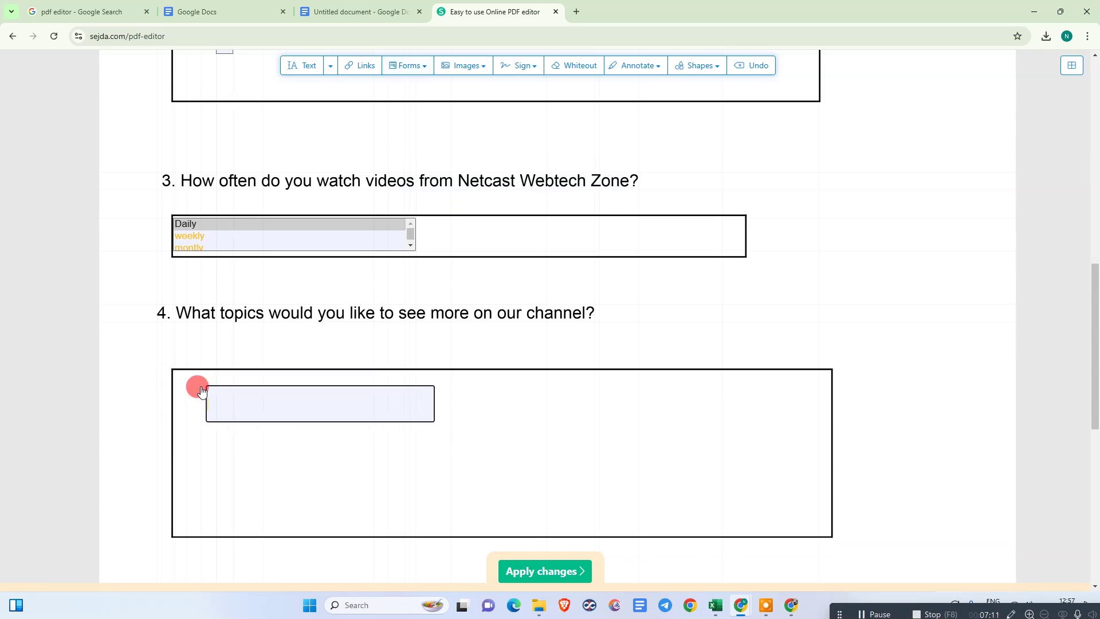
left_click(177, 376)
left_click_drag(403, 410, 834, 537)
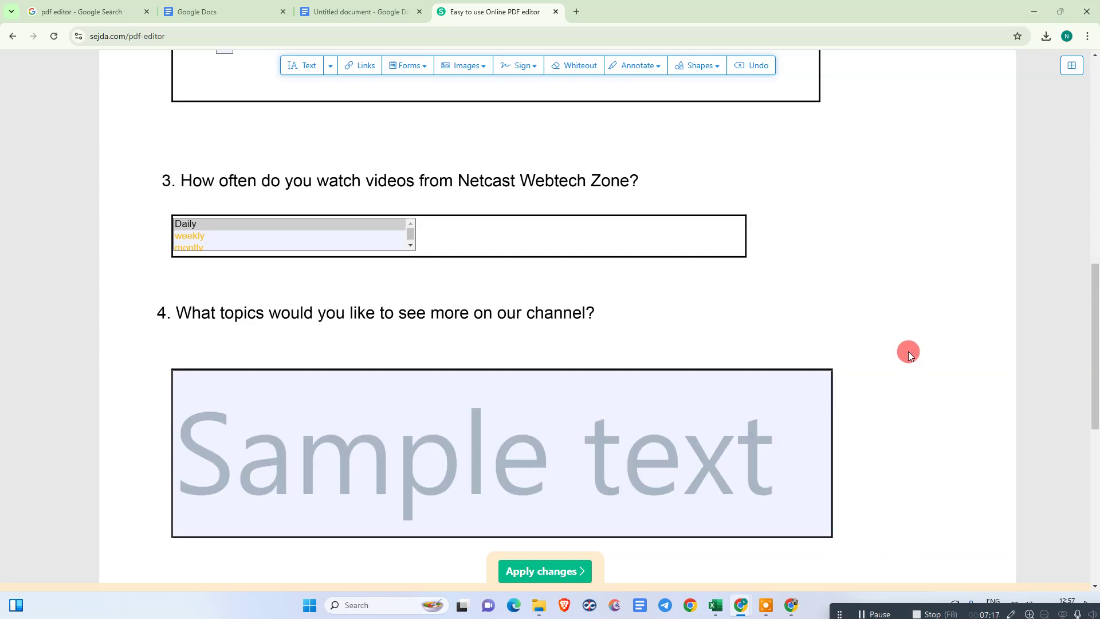
scroll(649, 264, "up", 5)
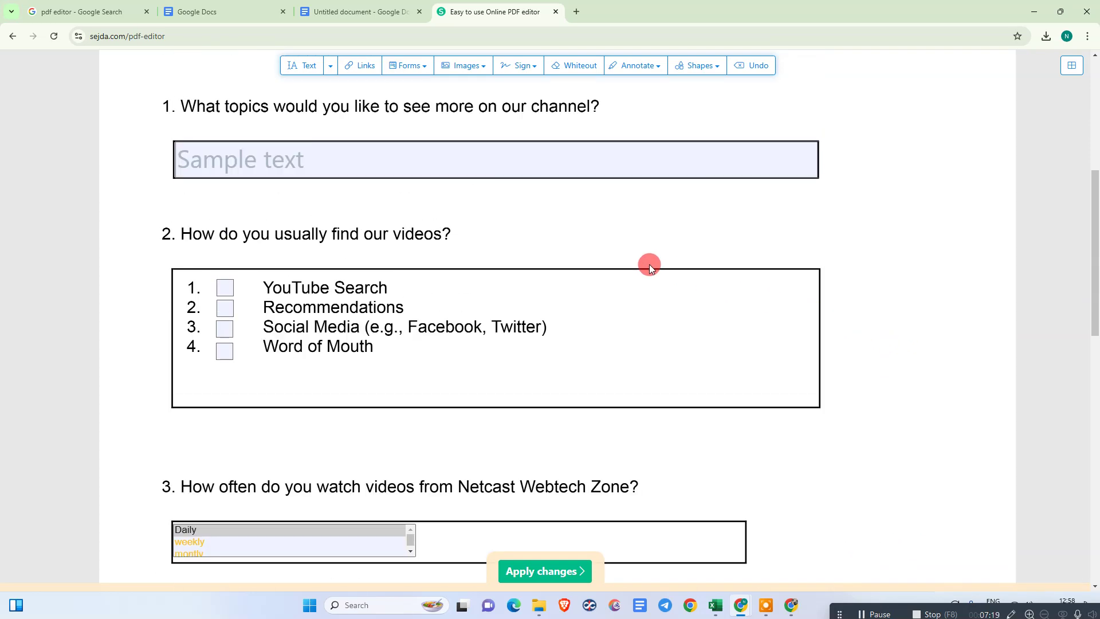
scroll(737, 275, "down", 8)
left_click(363, 287)
scroll(705, 221, "up", 8)
scroll(500, 229, "up", 4)
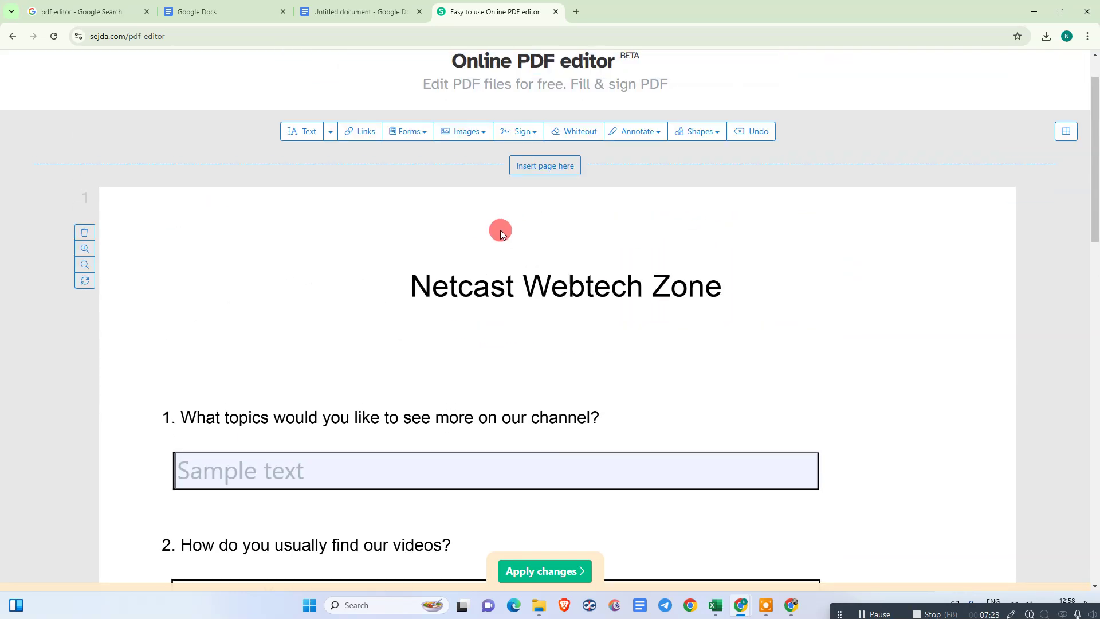
scroll(596, 262, "down", 10)
scroll(596, 261, "down", 4)
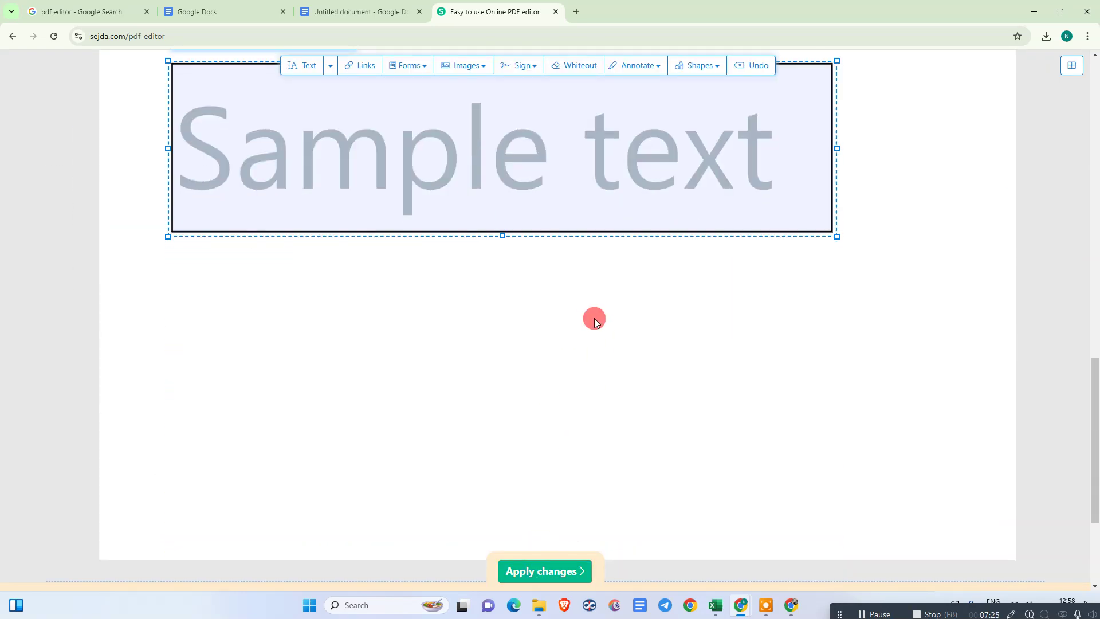
scroll(585, 320, "up", 10)
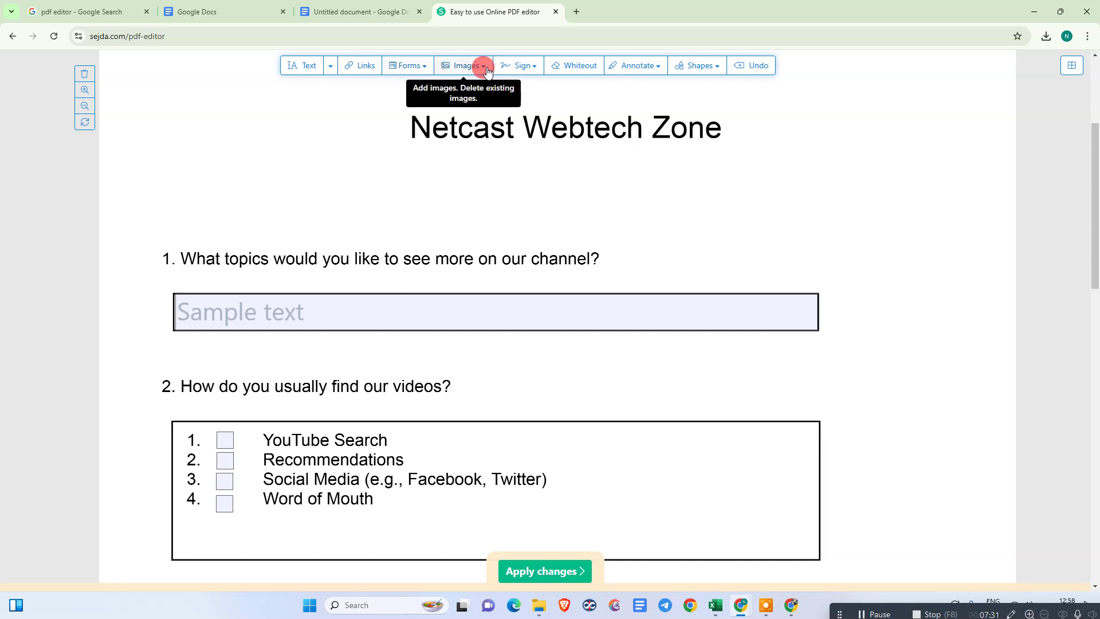
left_click(470, 67)
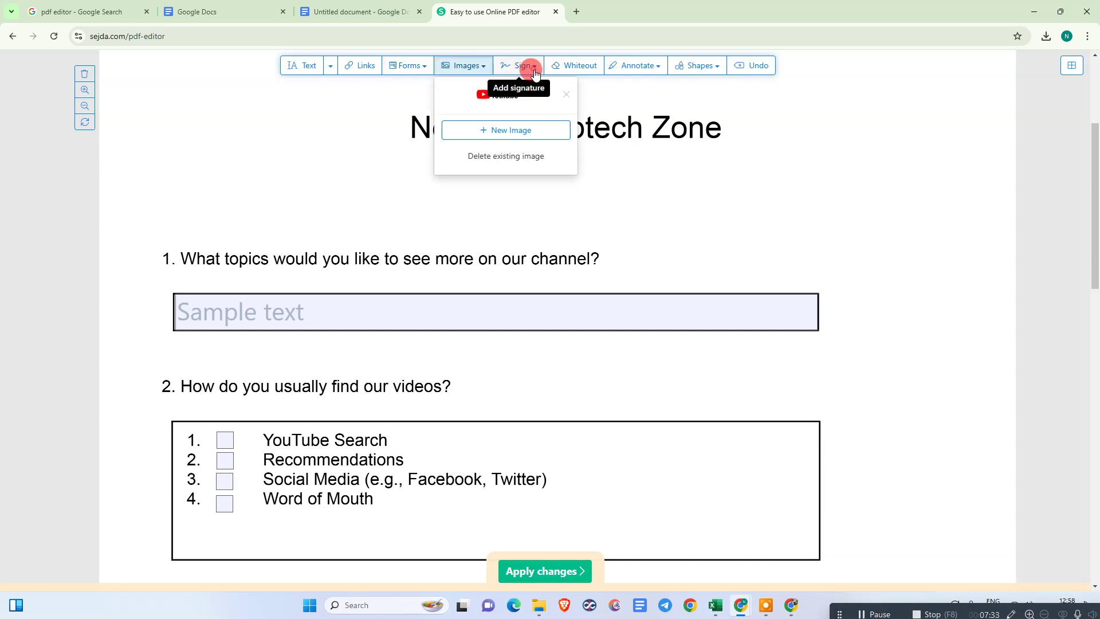
left_click(535, 70)
left_click(576, 72)
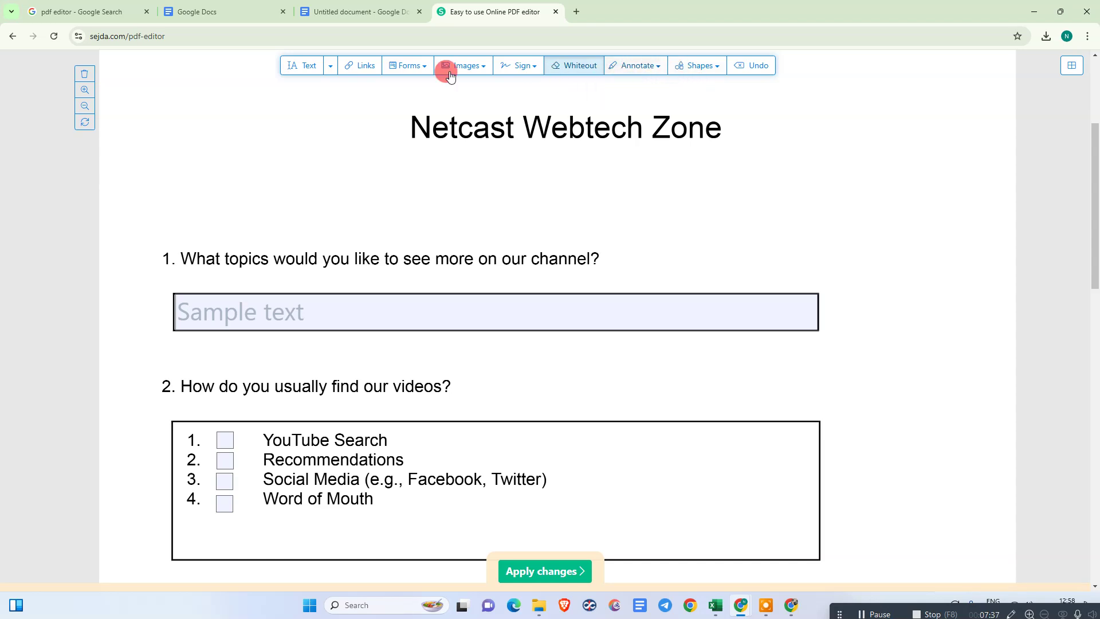
left_click(714, 73)
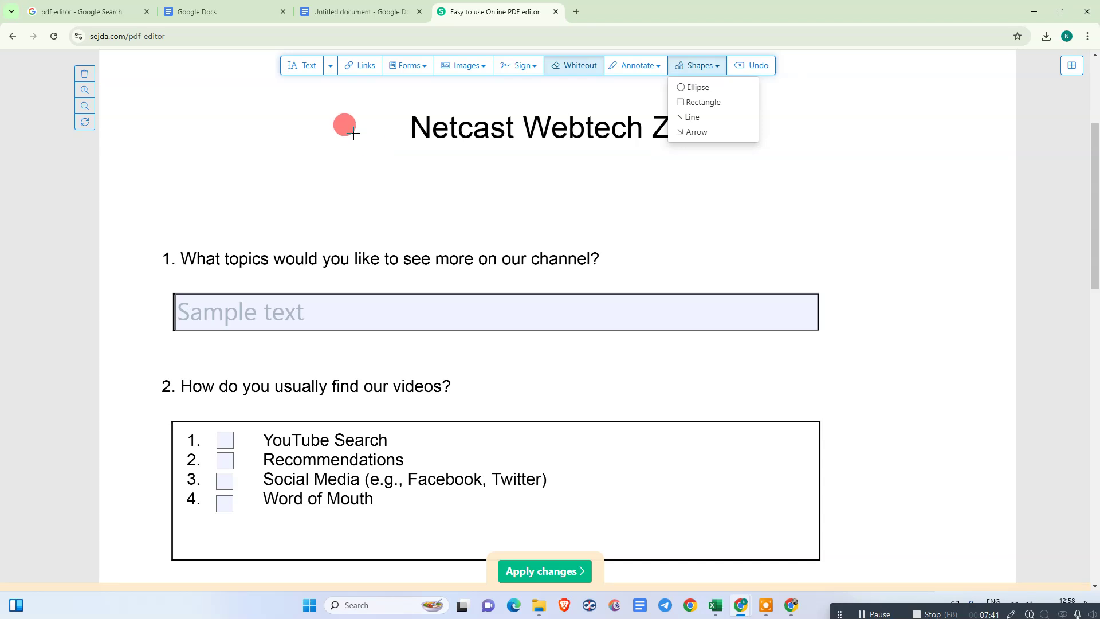
left_click(297, 67)
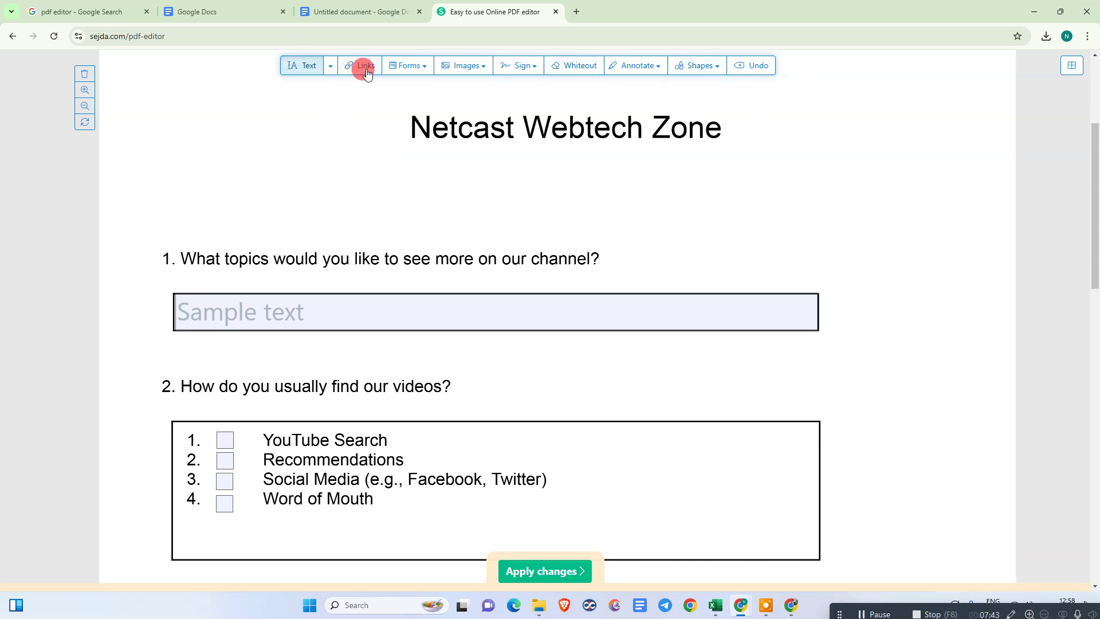
left_click(364, 68)
left_click(332, 67)
scroll(437, 165, "down", 10)
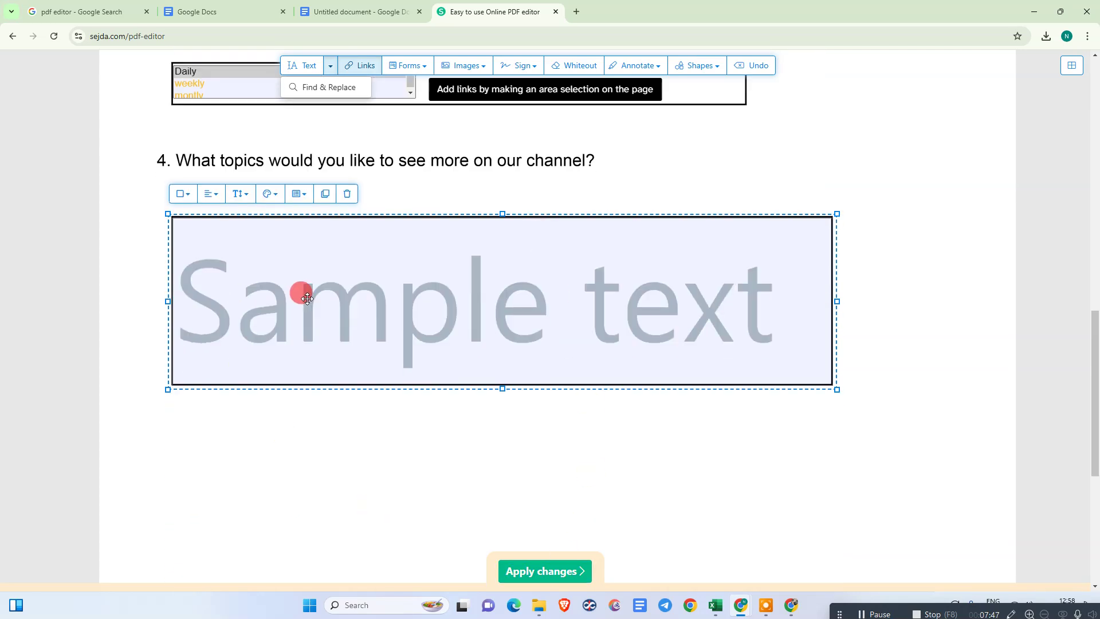
Step: Apply the changes, download the survey PDF and open it in Chrome
left_click(549, 573)
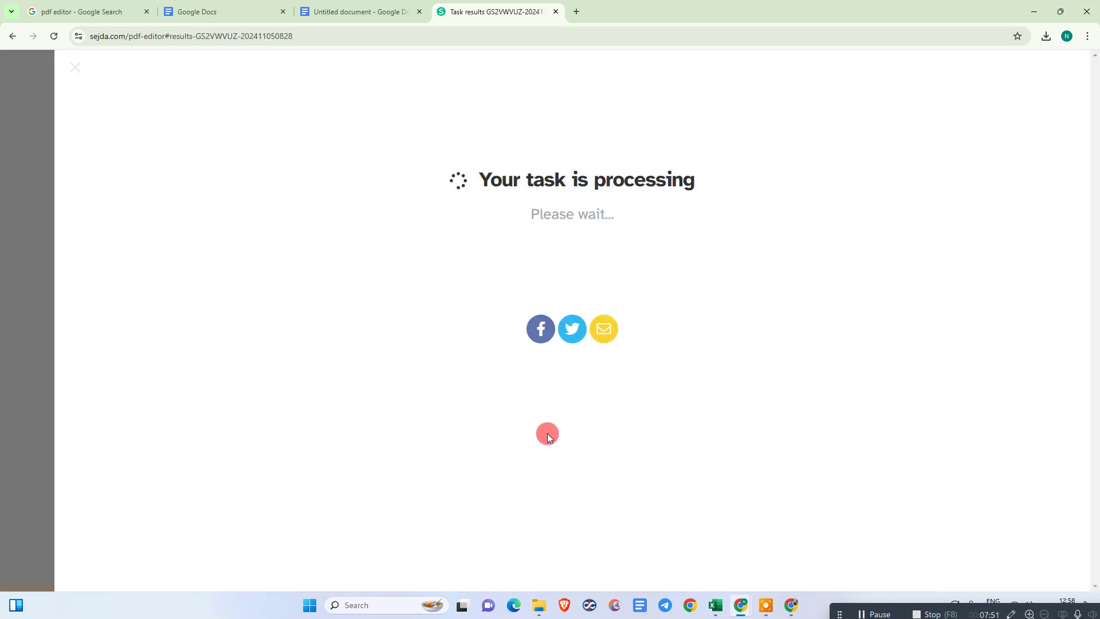
scroll(993, 319, "down", 2)
scroll(983, 338, "down", 3)
scroll(917, 338, "up", 5)
left_click(487, 192)
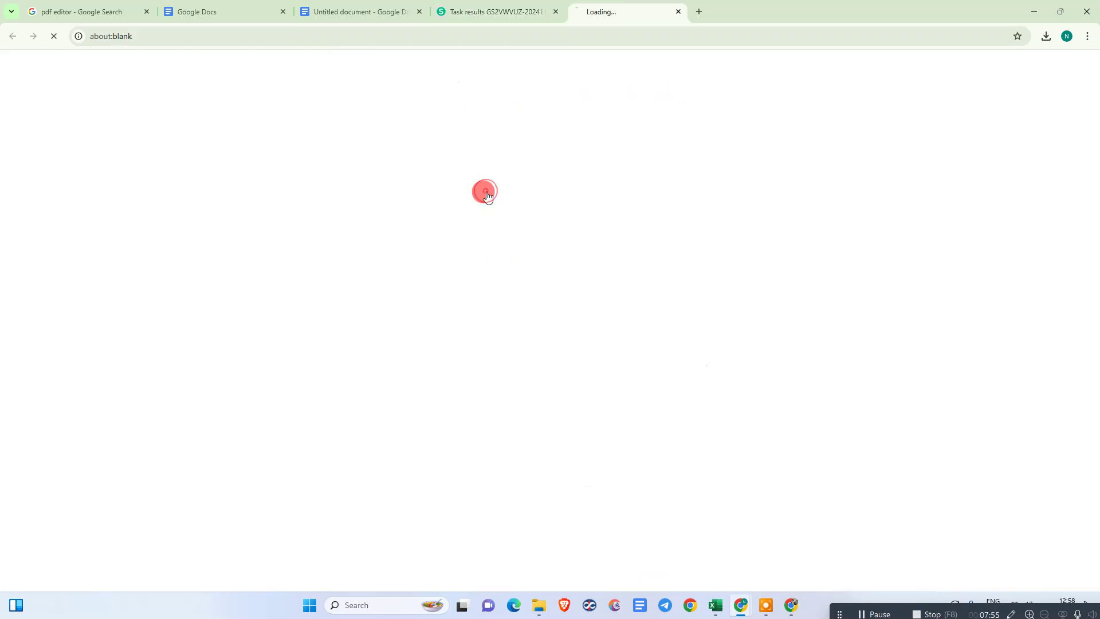
left_click(966, 64)
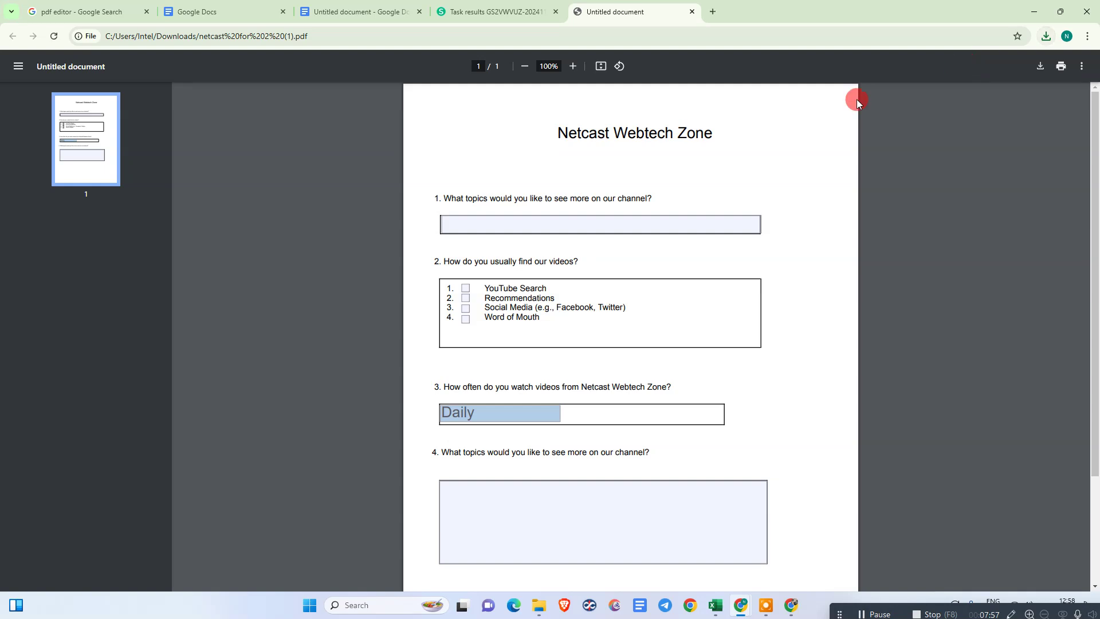
Step: Type 'asdfasdfas' in question 1, tick a question 2 answer and choose Daily
left_click(575, 216)
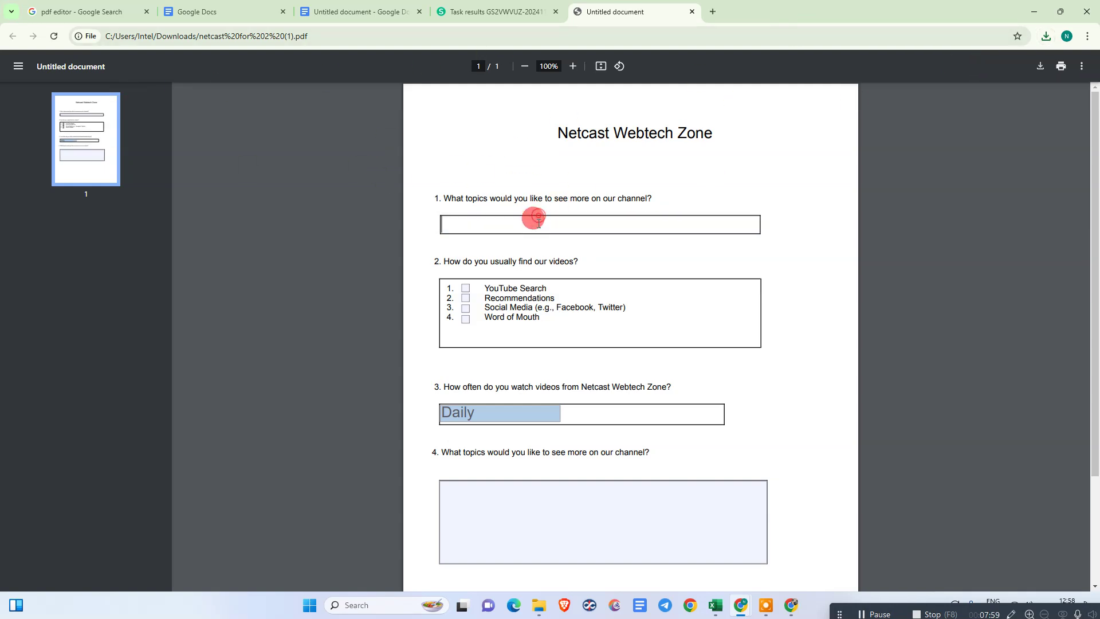
type("asdfasdfas")
left_click(465, 288)
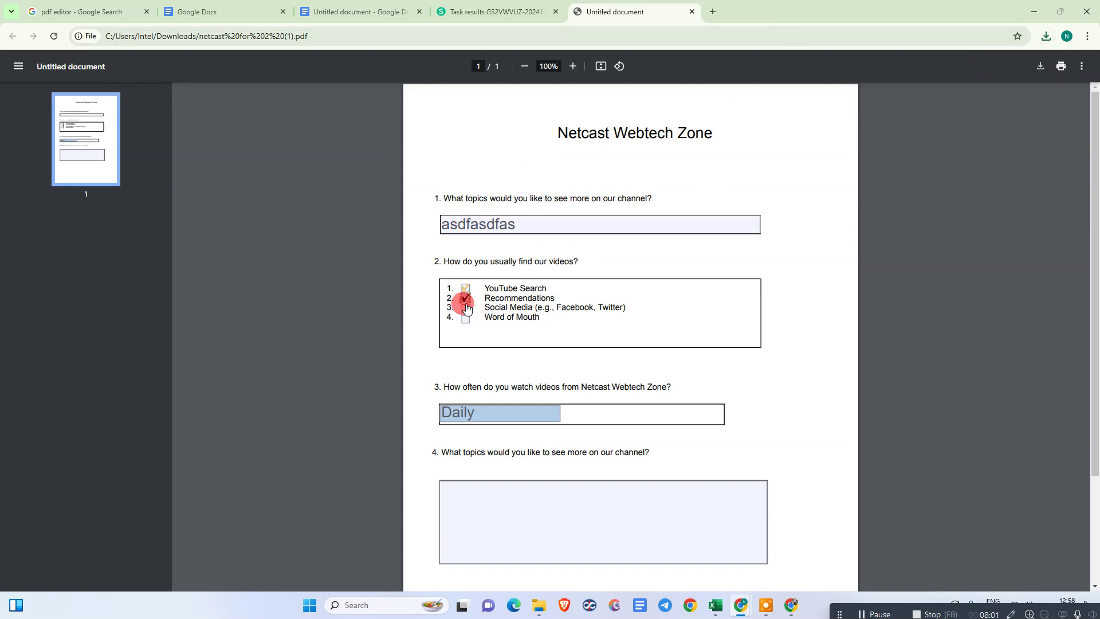
left_click(501, 419)
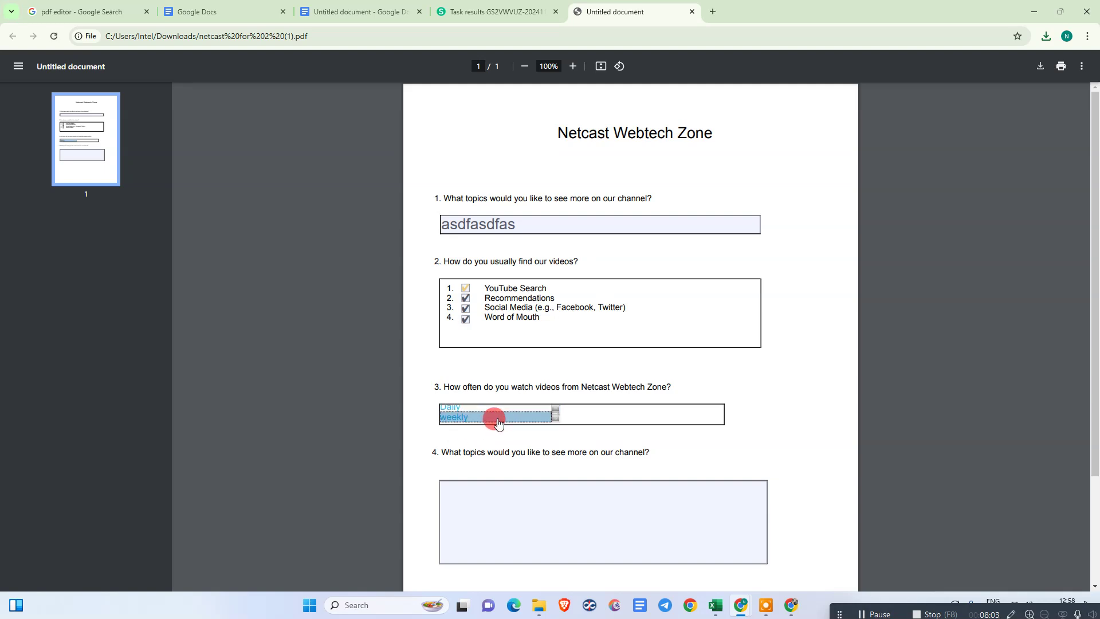
left_click(556, 420)
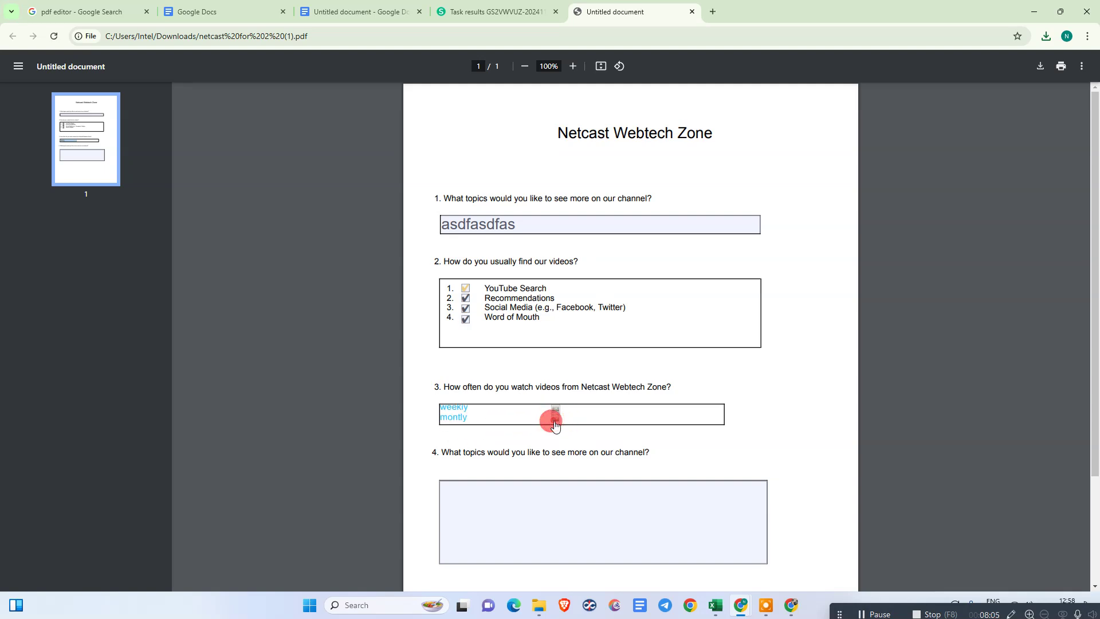
left_click(482, 416)
left_click(556, 409)
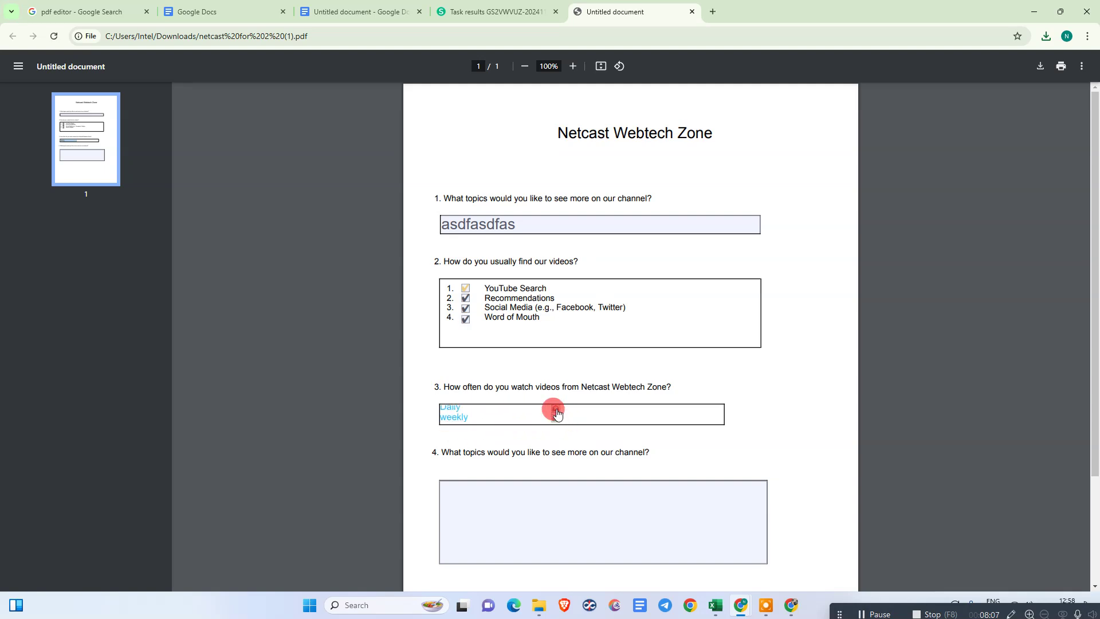
left_click(487, 410)
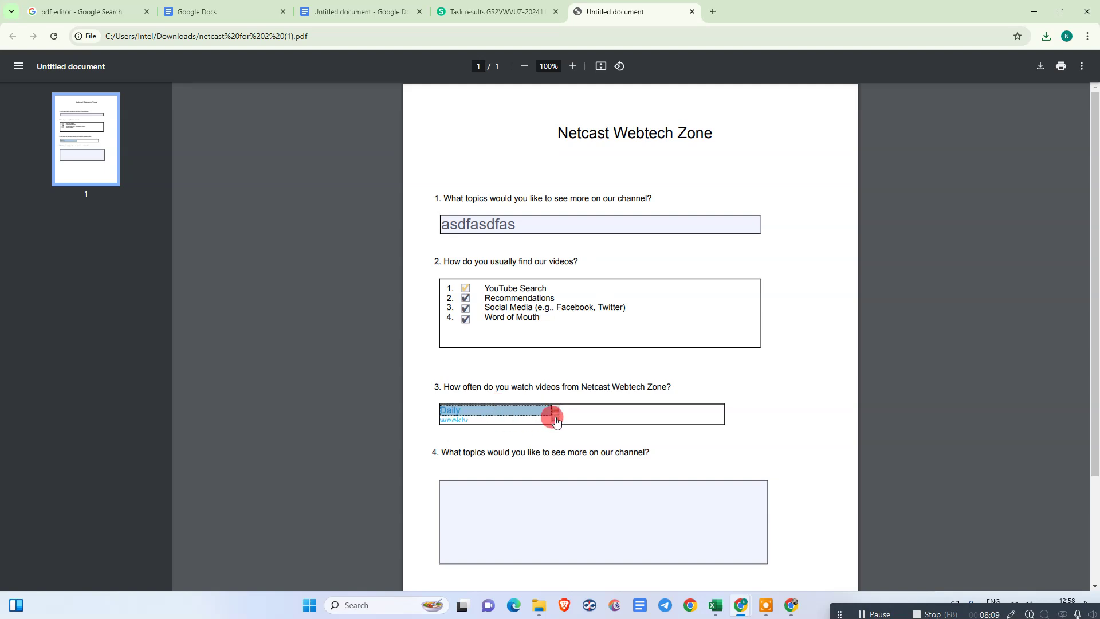
Step: Type sample text in question 4, untick YouTube Search and tick Recommendations
left_click(514, 480)
type("asdfsadfasdf")
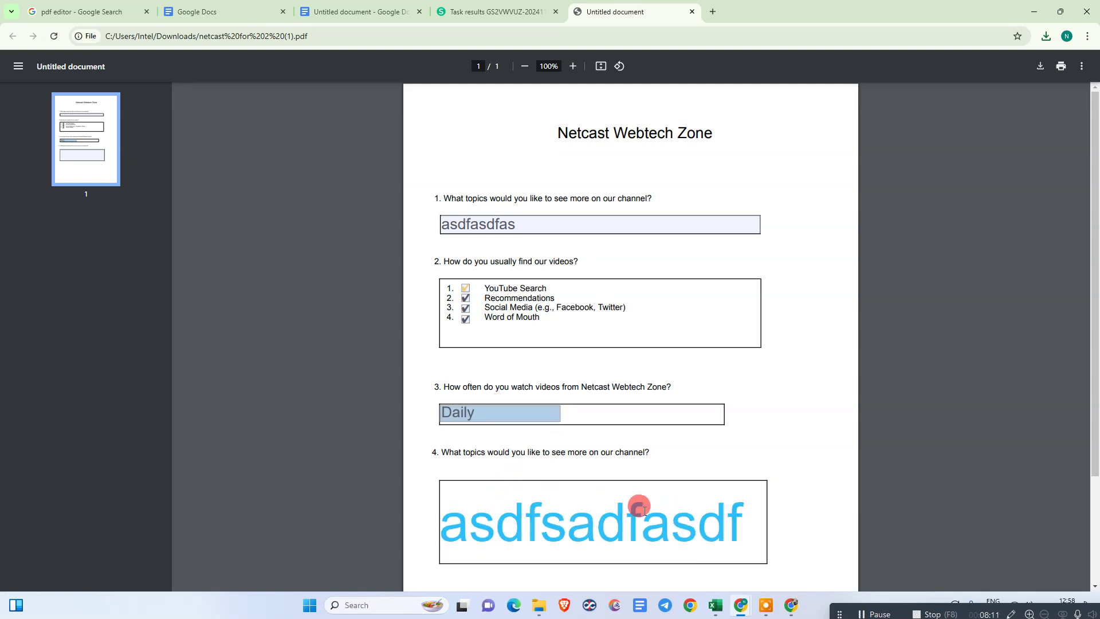
type("asdfasdfasdfasdfasdfasdf")
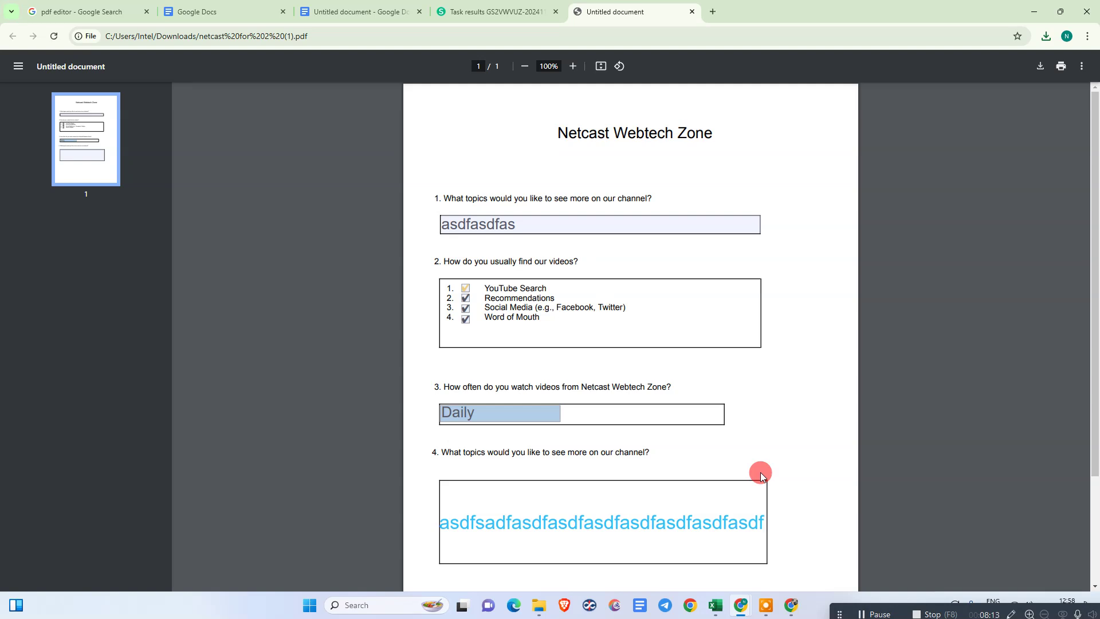
type("sadfasdfasdfsadfasdfsadfsadf")
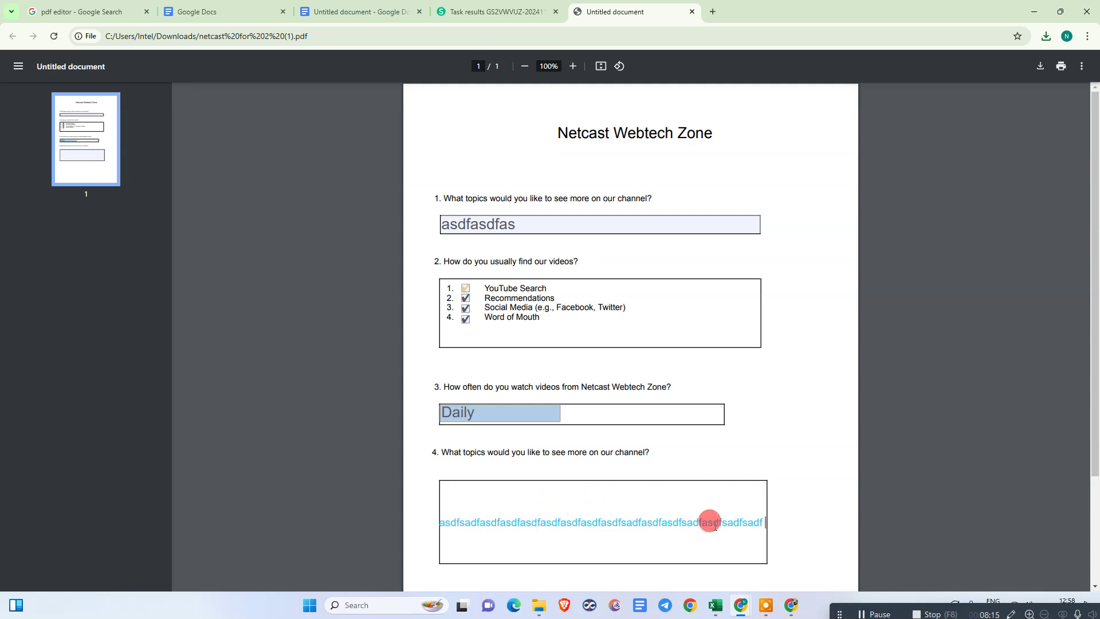
type("sadf asdf sadf sadf sadf")
left_click(465, 289)
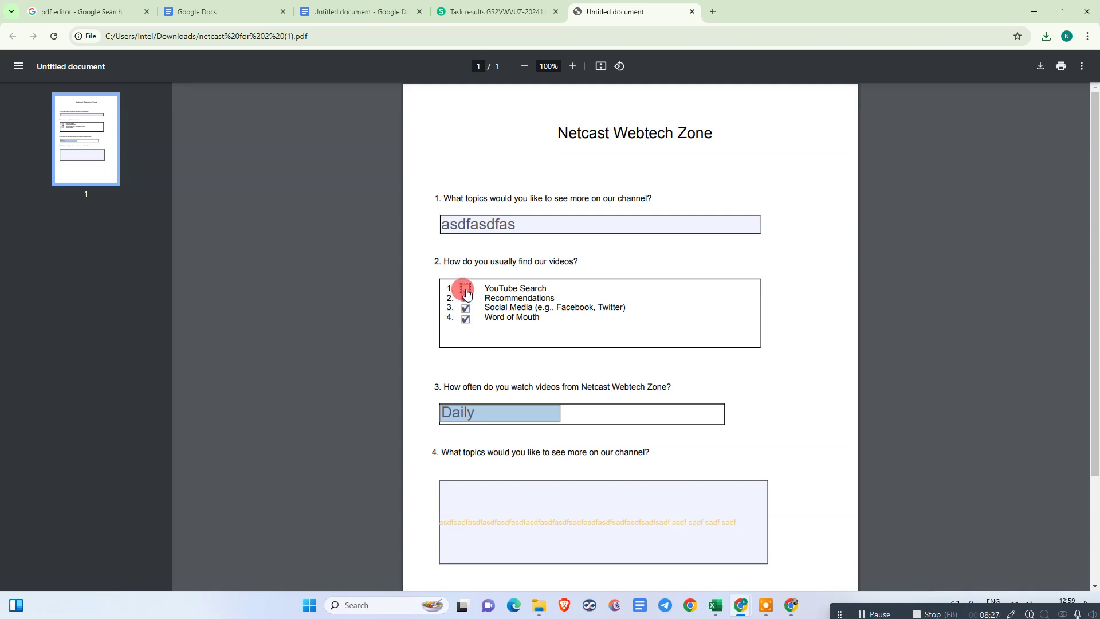
left_click(465, 300)
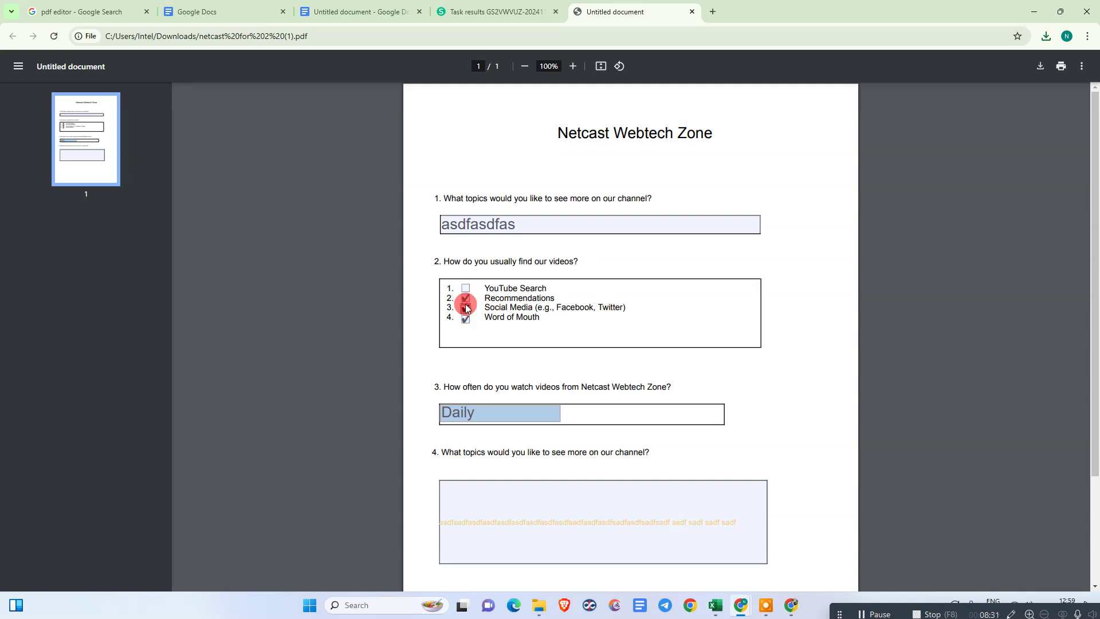
left_click(528, 224)
Step: Download the filled copy with changes and open 'netcast for 2 (1)' in Adobe Reader
left_click(1042, 66)
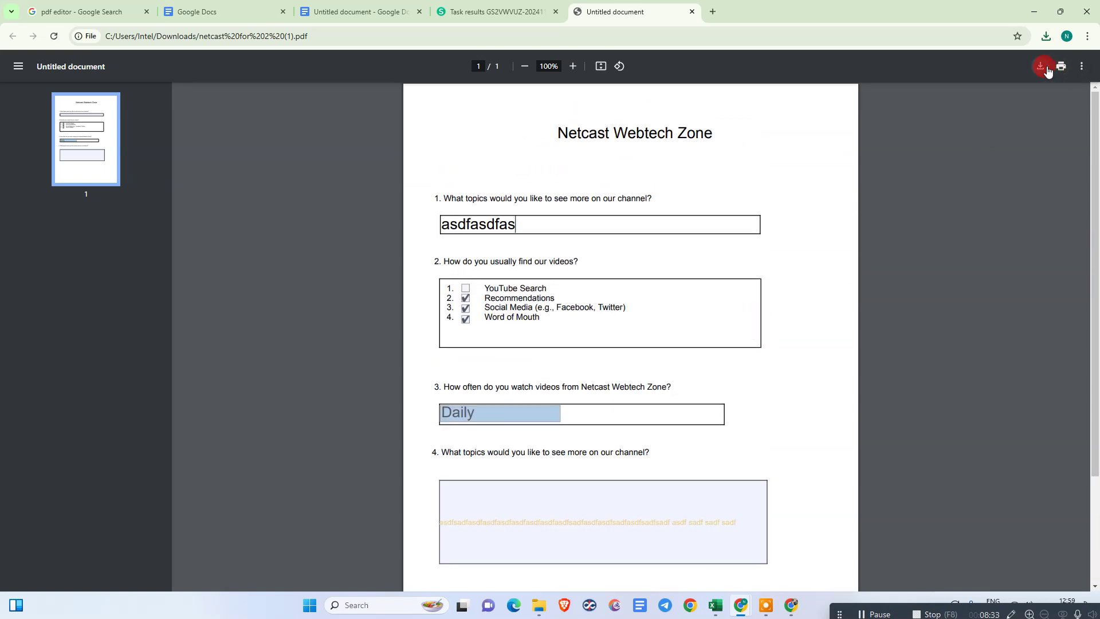
left_click(1023, 94)
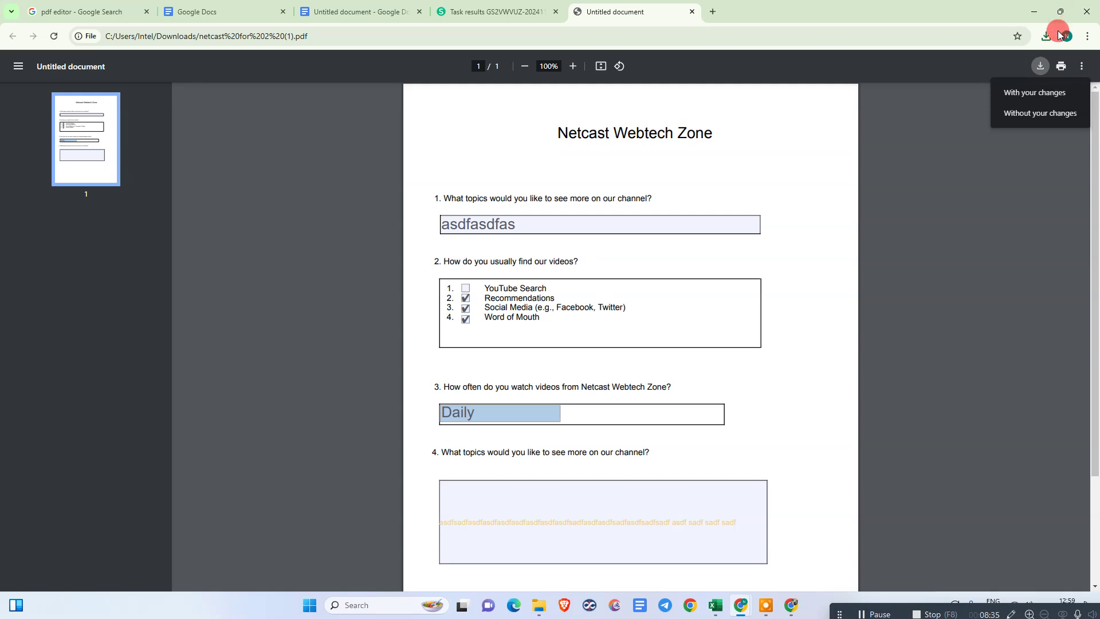
left_click(1004, 89)
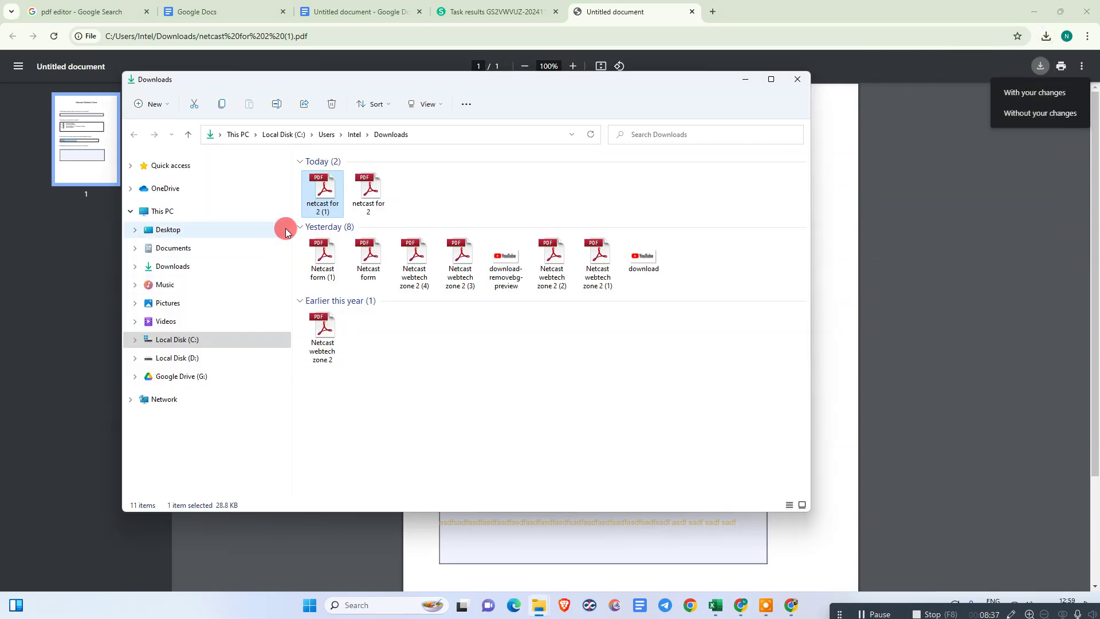
double_click(326, 201)
scroll(646, 289, "down", 3)
Step: Type 'asdfasd' in question 1 and tick YouTube Search and Word of Mouth
left_click(242, 147)
type("asdfasd")
left_click(153, 280)
left_click(153, 344)
scroll(166, 355, "down", 3)
Step: Choose Daily for question 3 and type a sample answer in question 4
left_click(191, 335)
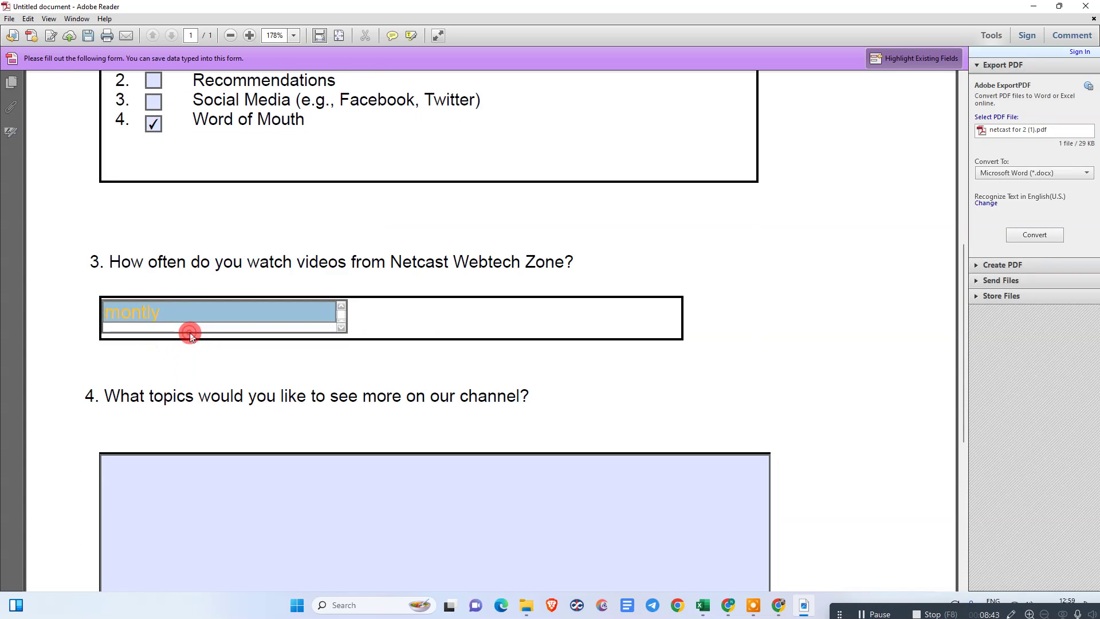
left_click(341, 306)
left_click(253, 315)
left_click(247, 460)
type("asdfasdfasdf")
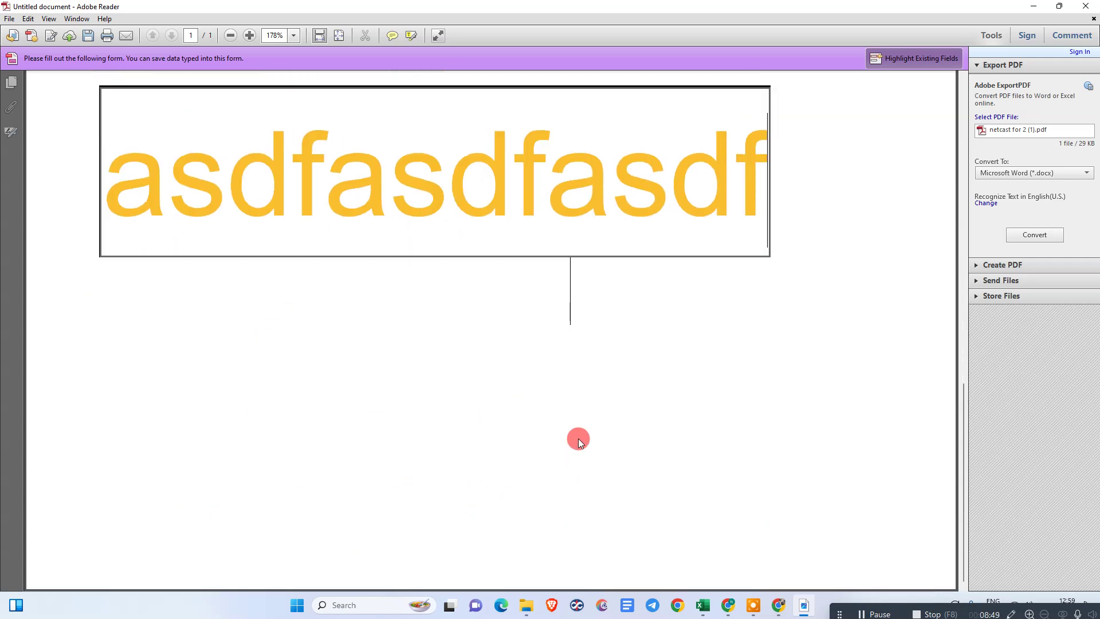
type("sadfasdfasdfasdfasdfasd")
key("Tab")
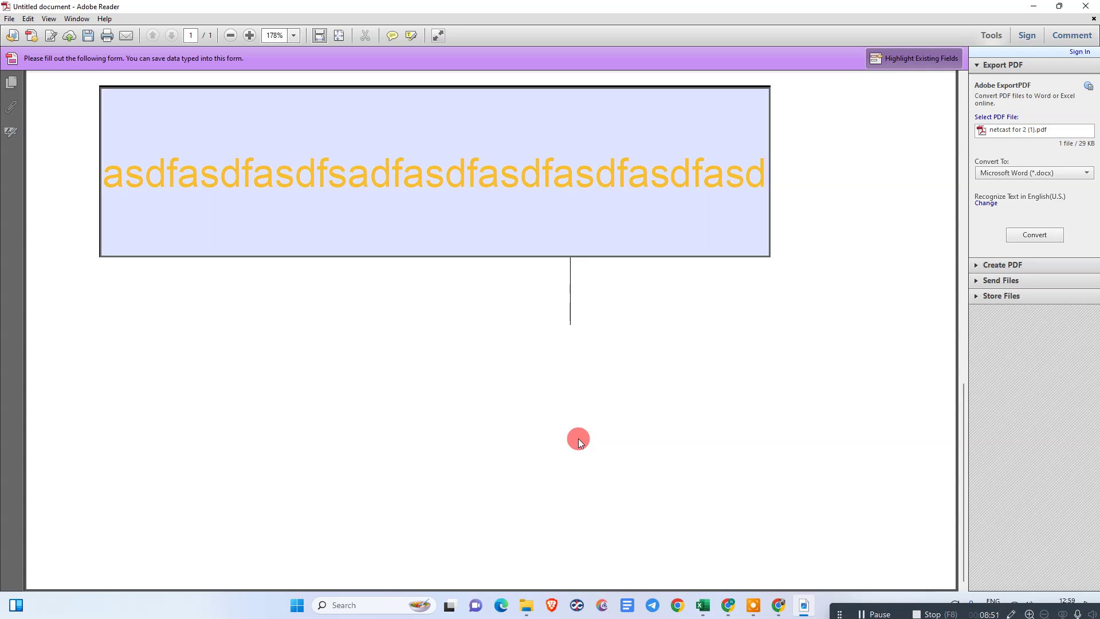
scroll(535, 253, "up", 15)
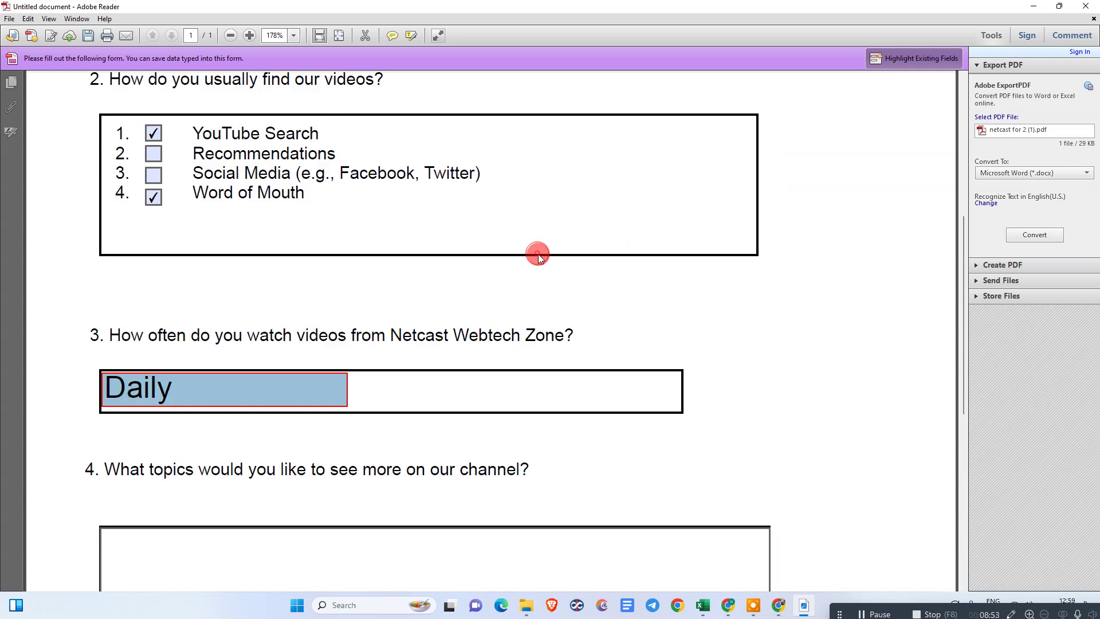